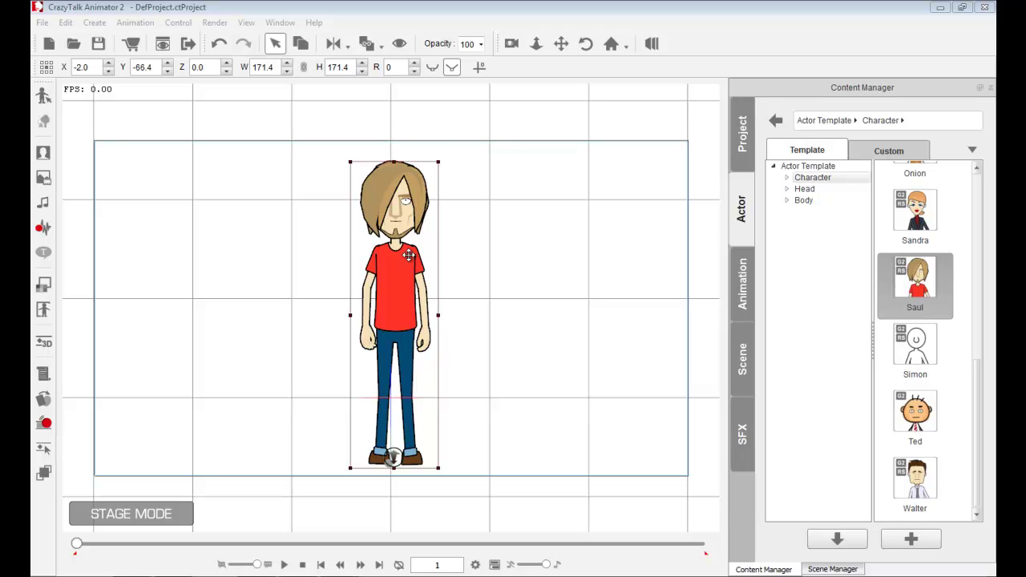
click(926, 281)
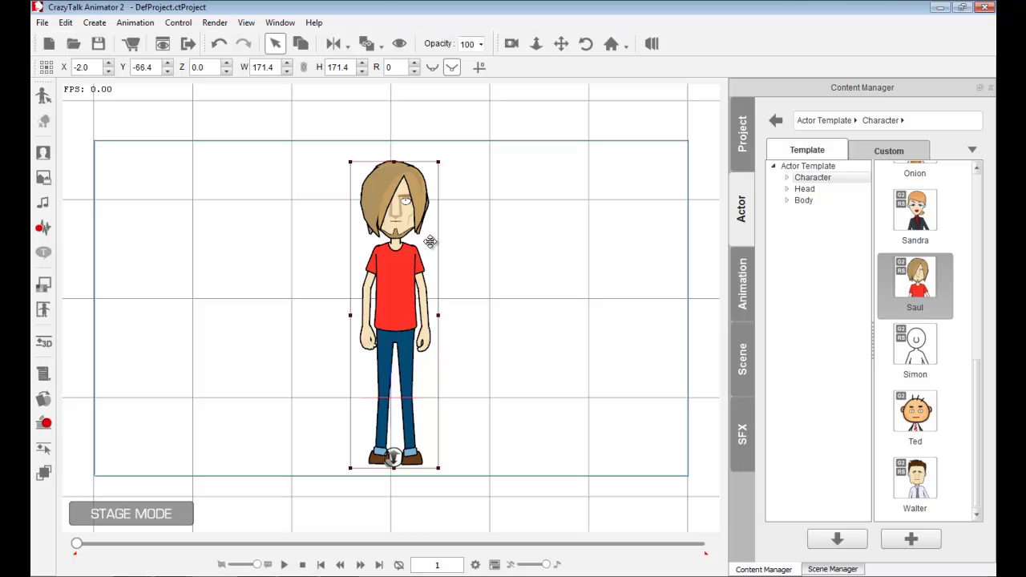
click(535, 280)
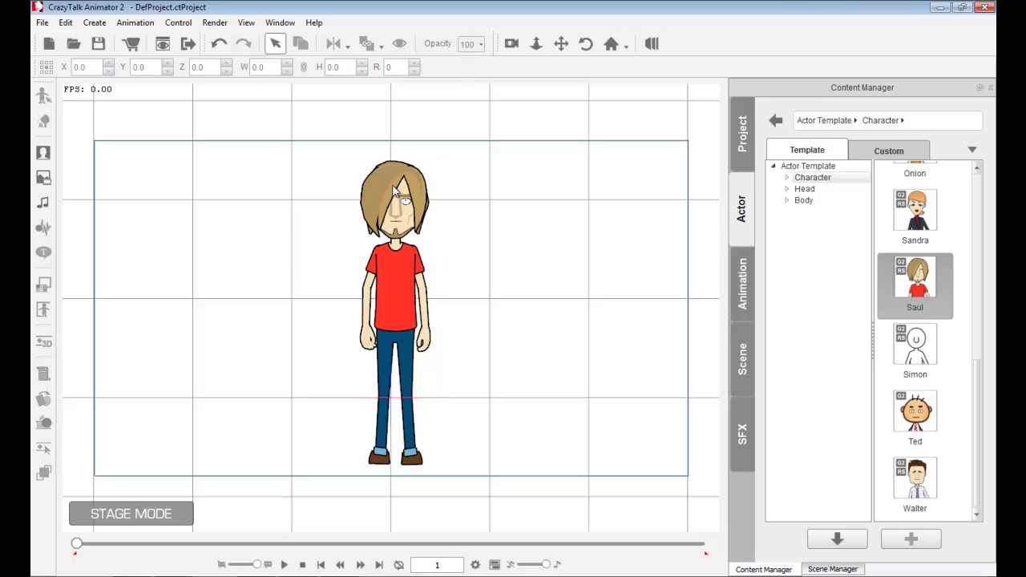
click(398, 193)
click(542, 209)
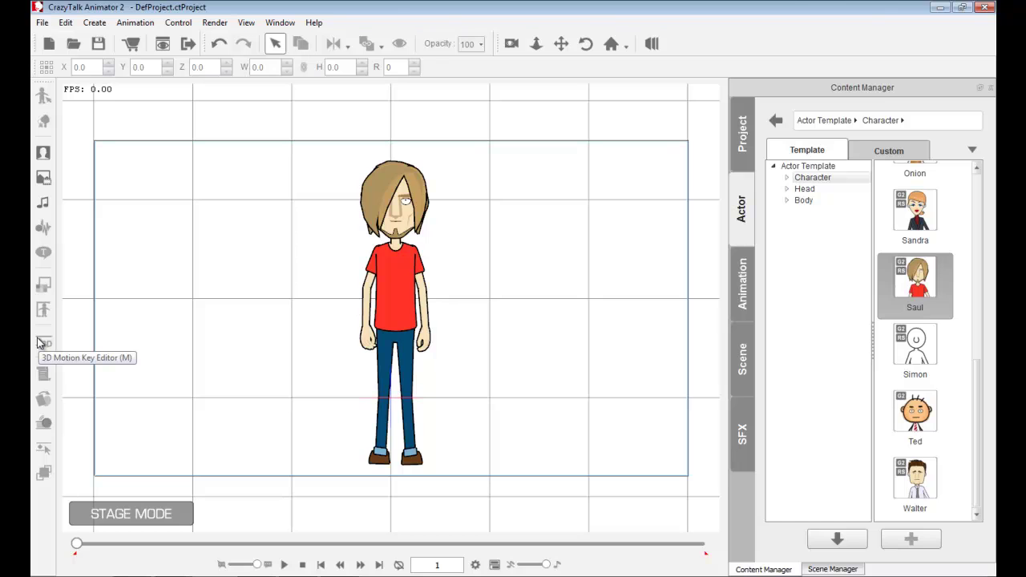
Open the Puppet Editor for the Saul character and float it as a separate window over the stage
click(403, 231)
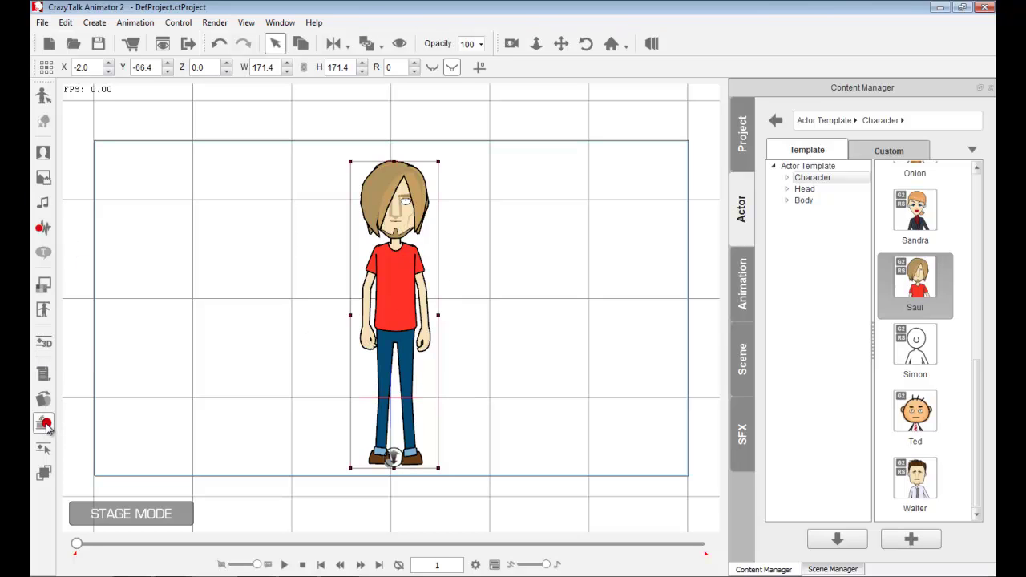
click(45, 428)
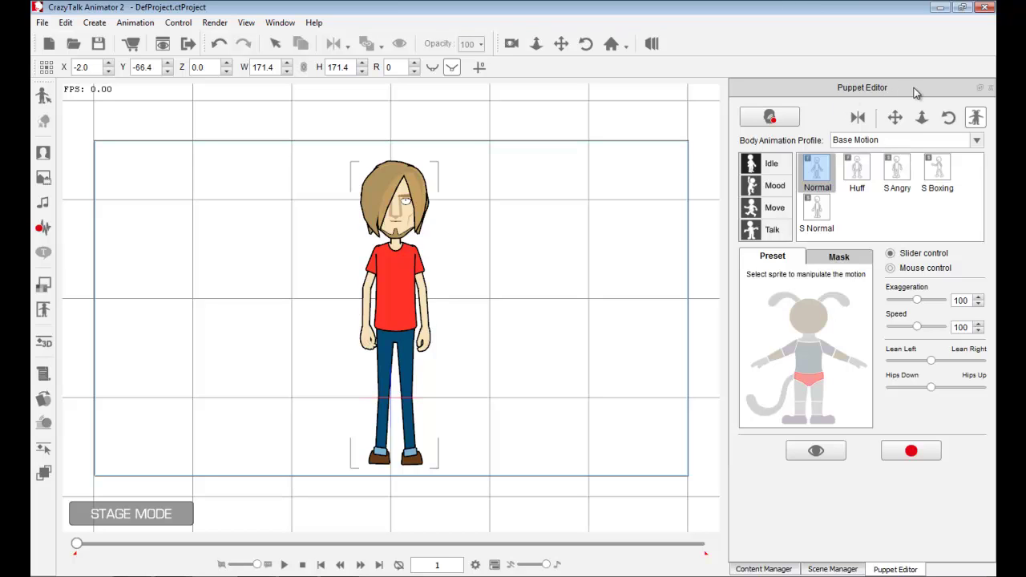
drag(917, 85, 686, 111)
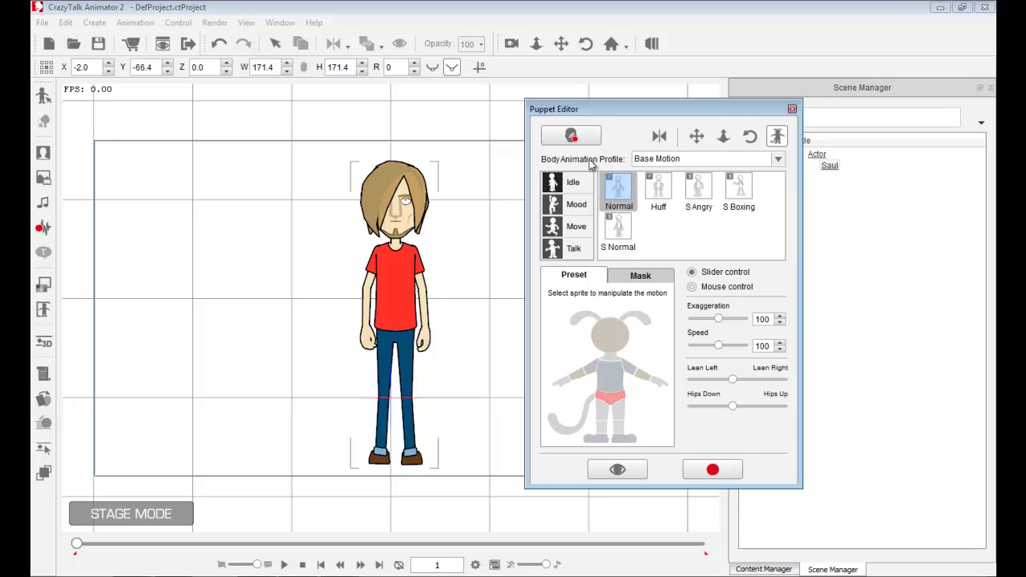
View the Body Parts motions in the body animation profile and return to the Base Motion profile
click(659, 160)
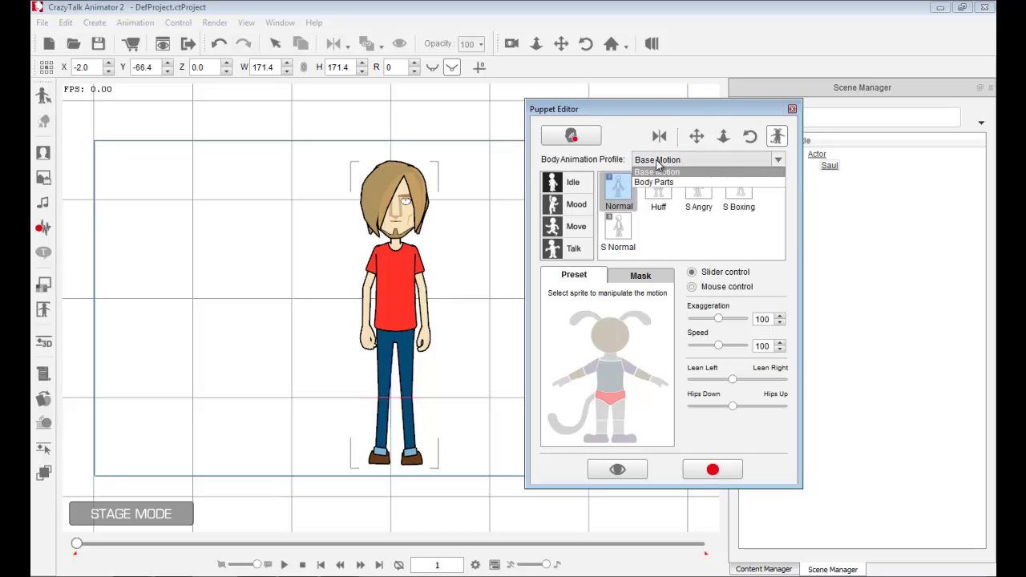
click(766, 161)
click(737, 161)
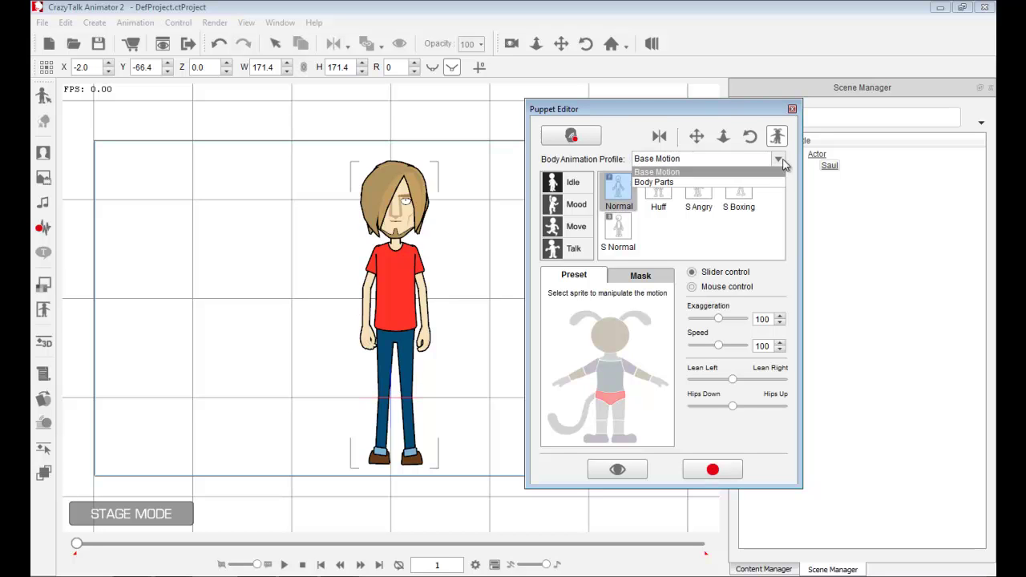
click(673, 182)
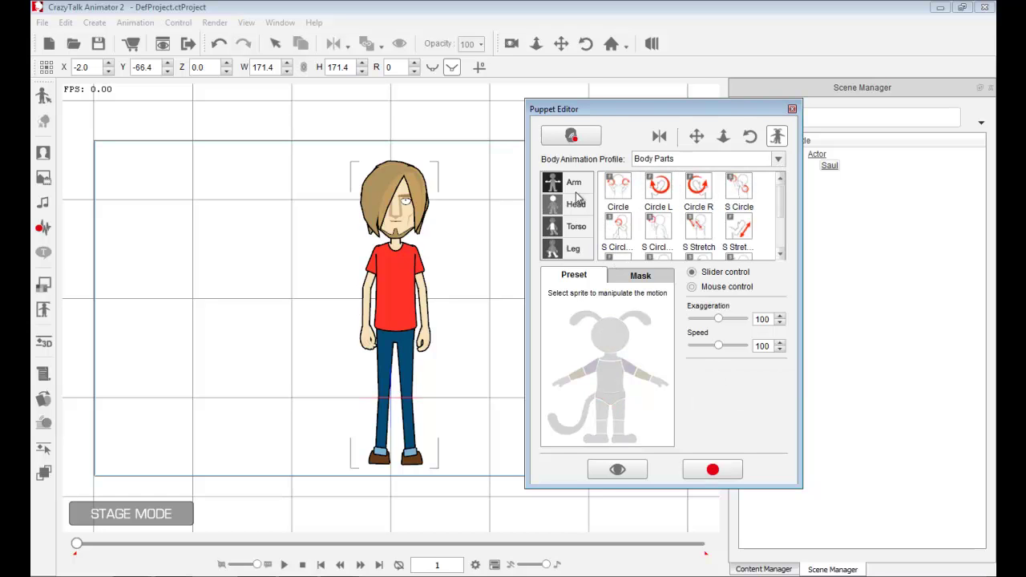
click(780, 161)
click(722, 174)
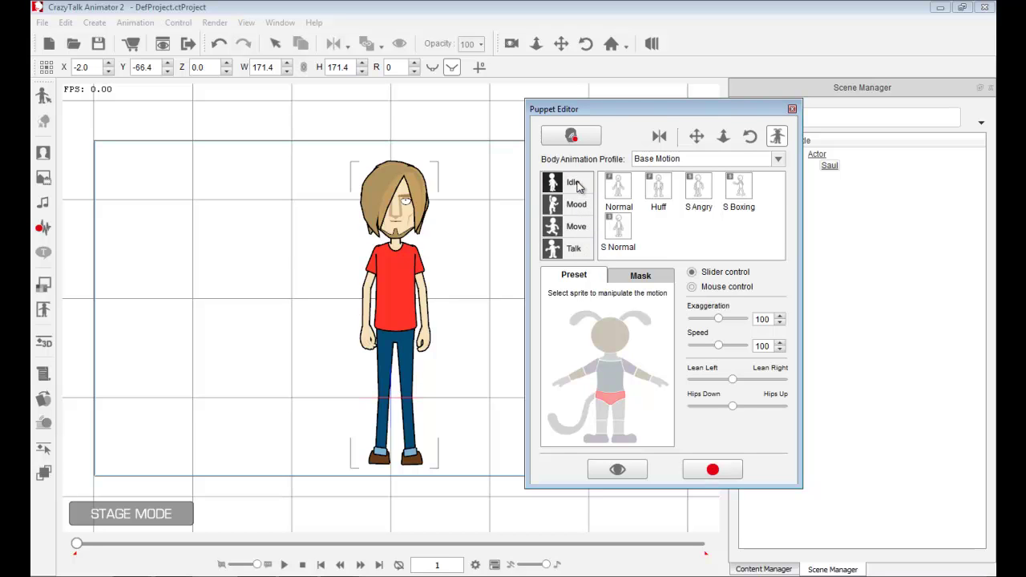
Preview the Normal idle motion on the character and stop the playback
click(617, 193)
click(617, 470)
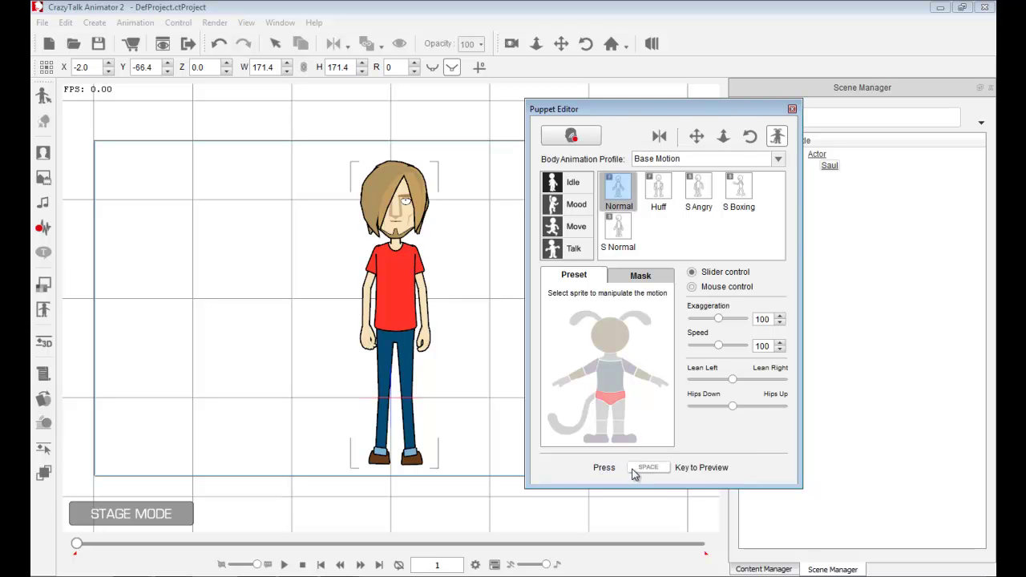
key(space)
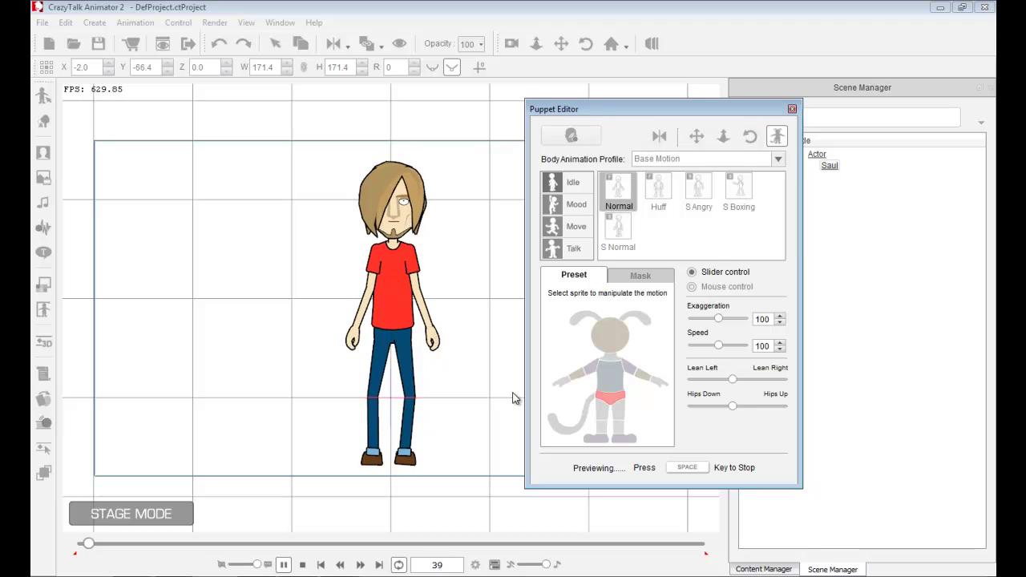
key(space)
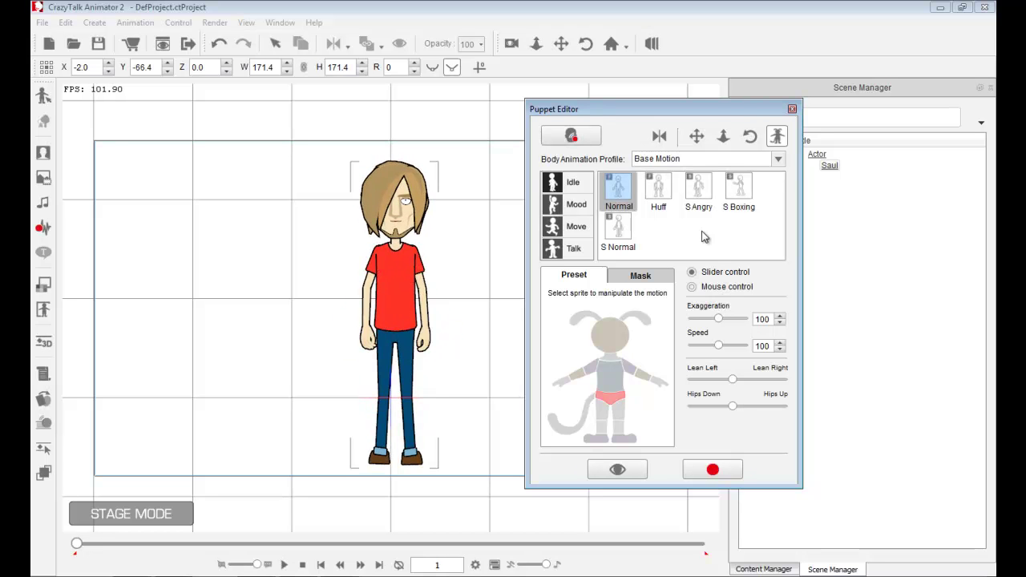
Preview the S Angry and S Boxing idle motions on the character, stopping each playback
click(743, 198)
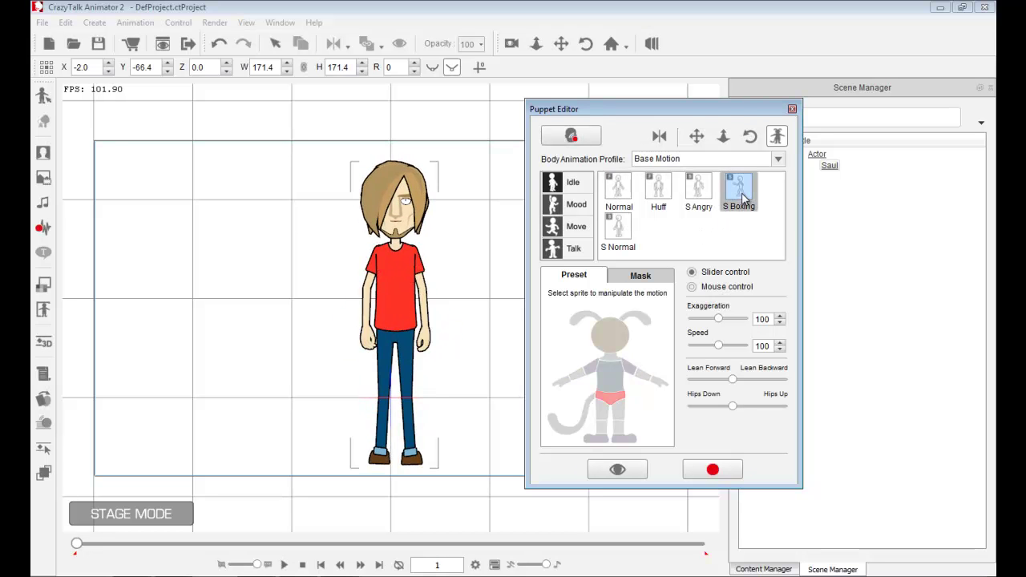
click(700, 190)
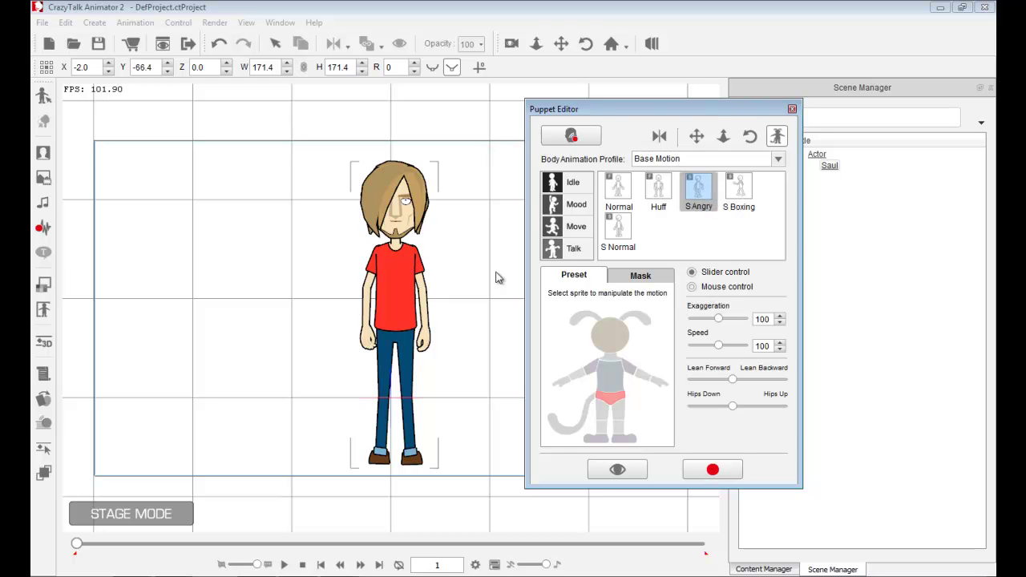
click(621, 471)
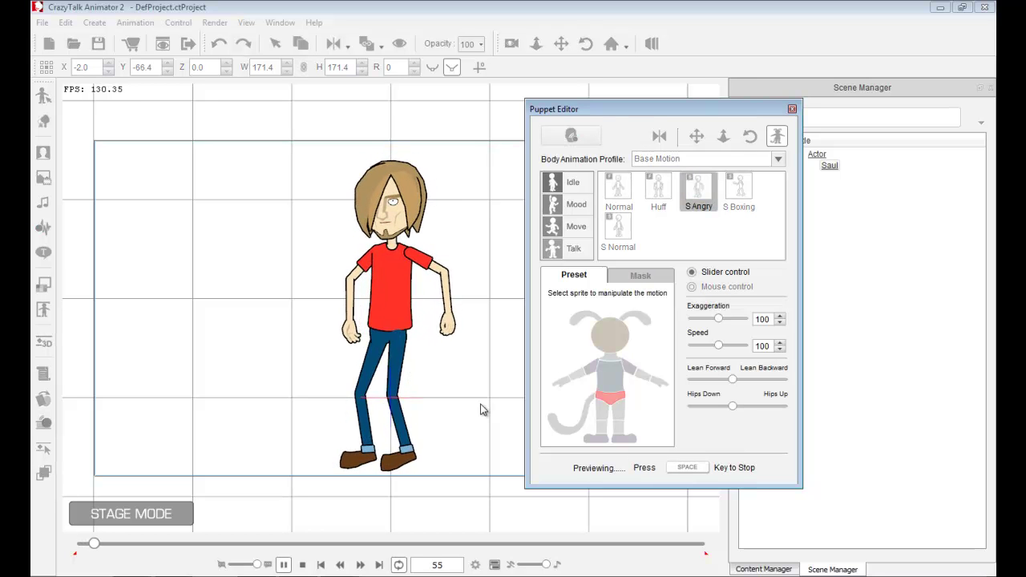
key(space)
click(736, 204)
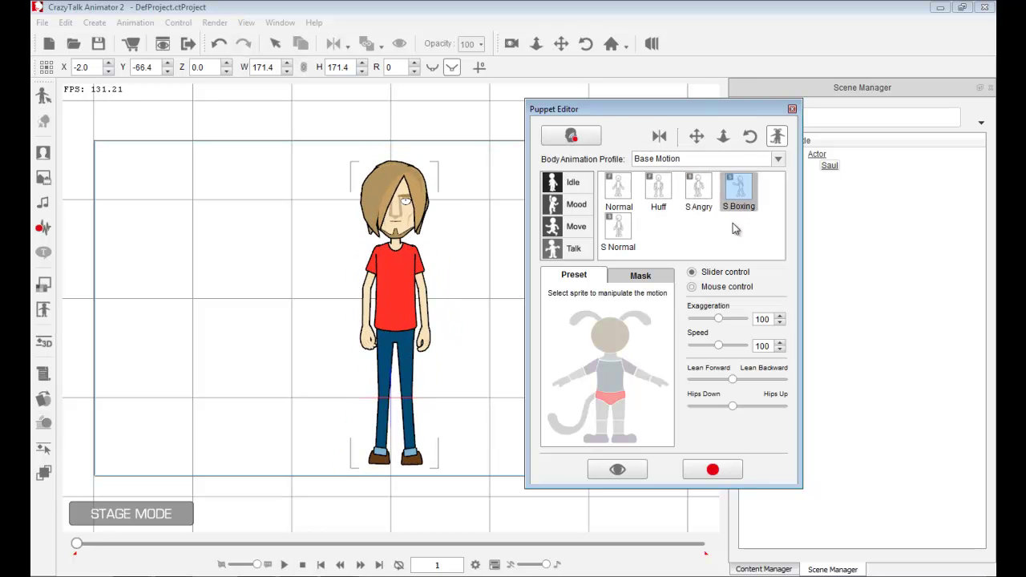
key(space)
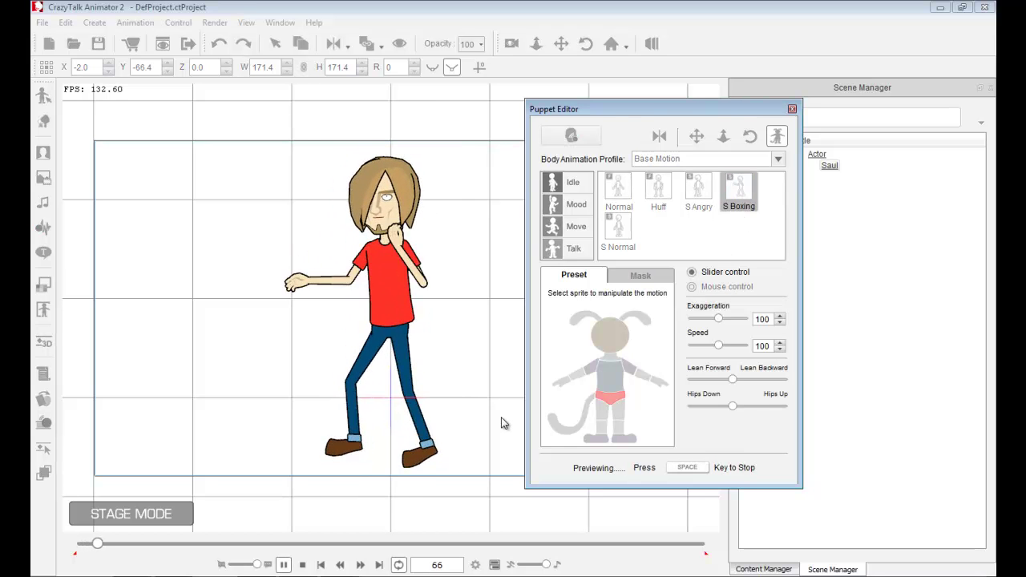
key(space)
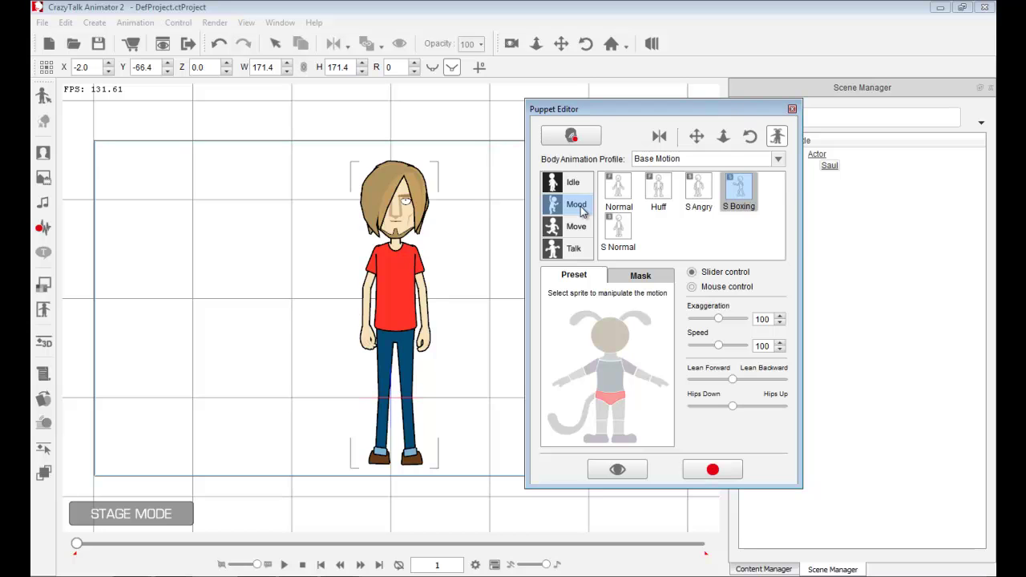
Preview the Excited motion from the Mood category on the character and stop the playback
click(581, 207)
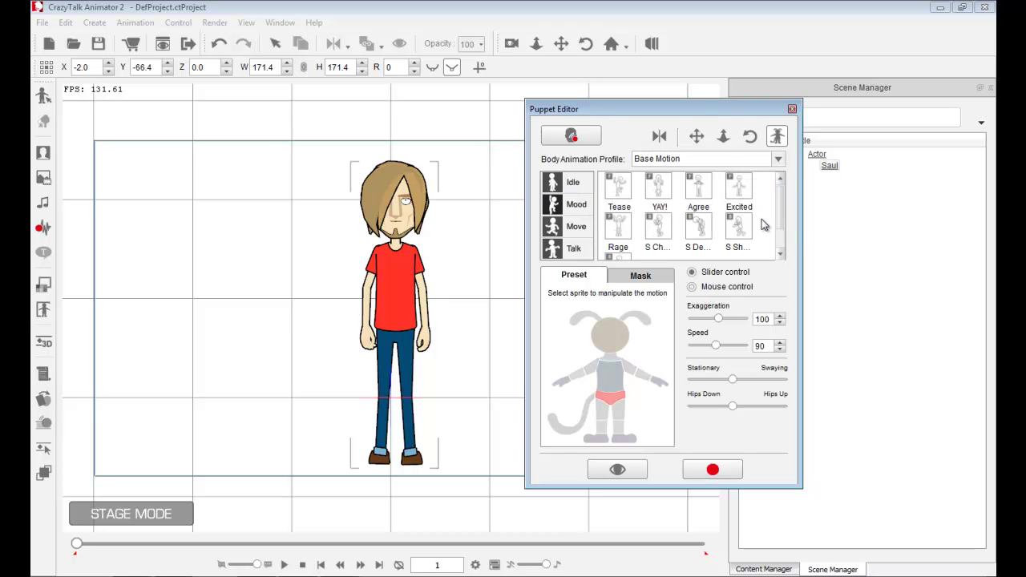
click(738, 191)
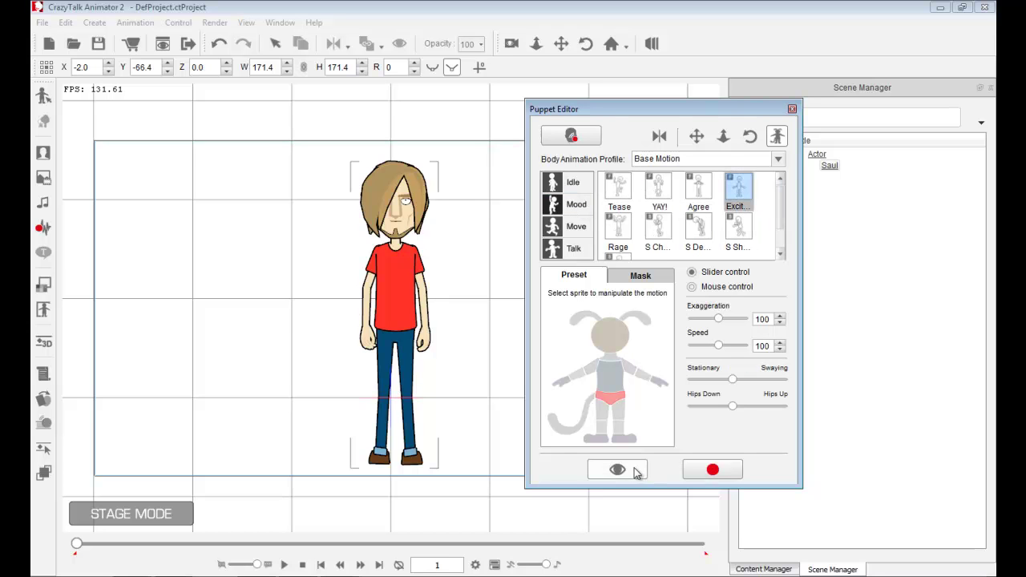
click(632, 470)
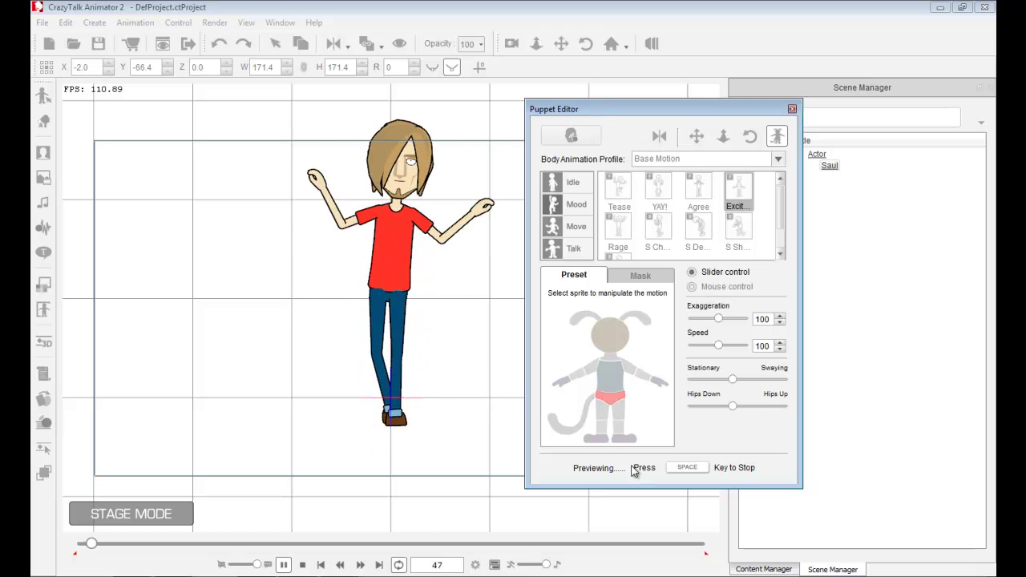
key(space)
Preview the Agree and YAY! mood motions on the character, stopping each playback
click(698, 192)
click(633, 473)
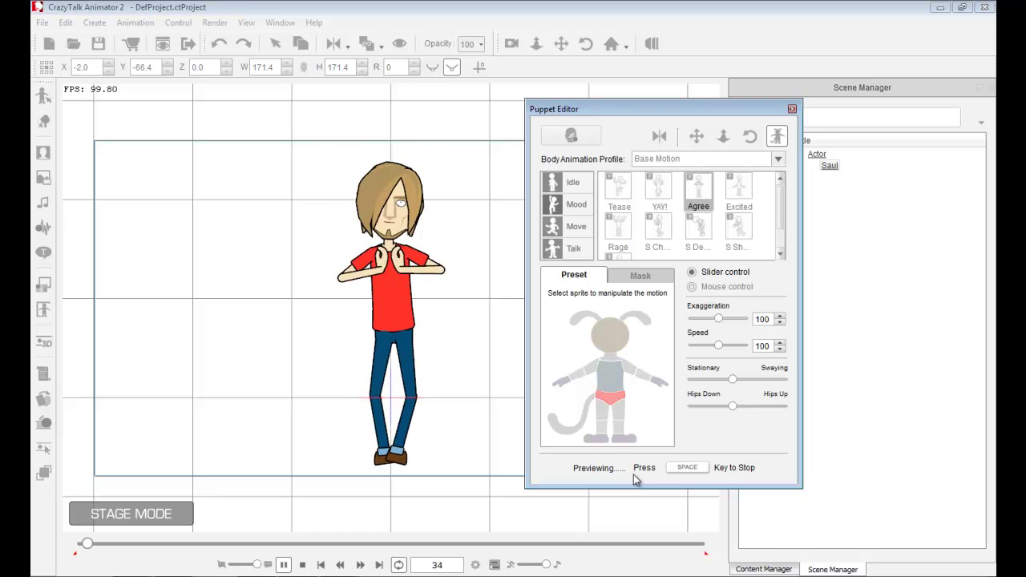
key(space)
click(651, 182)
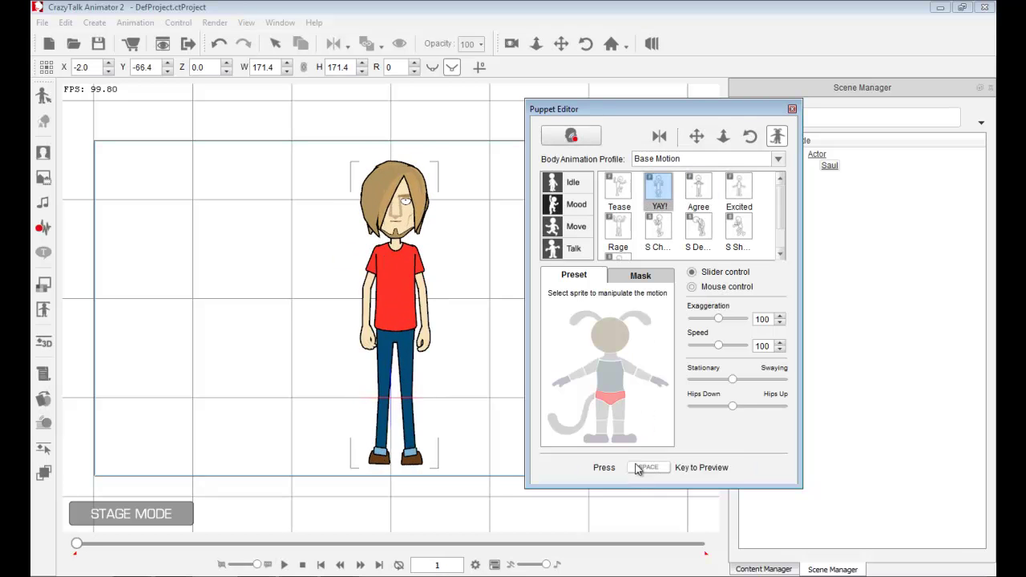
key(space)
key(space)
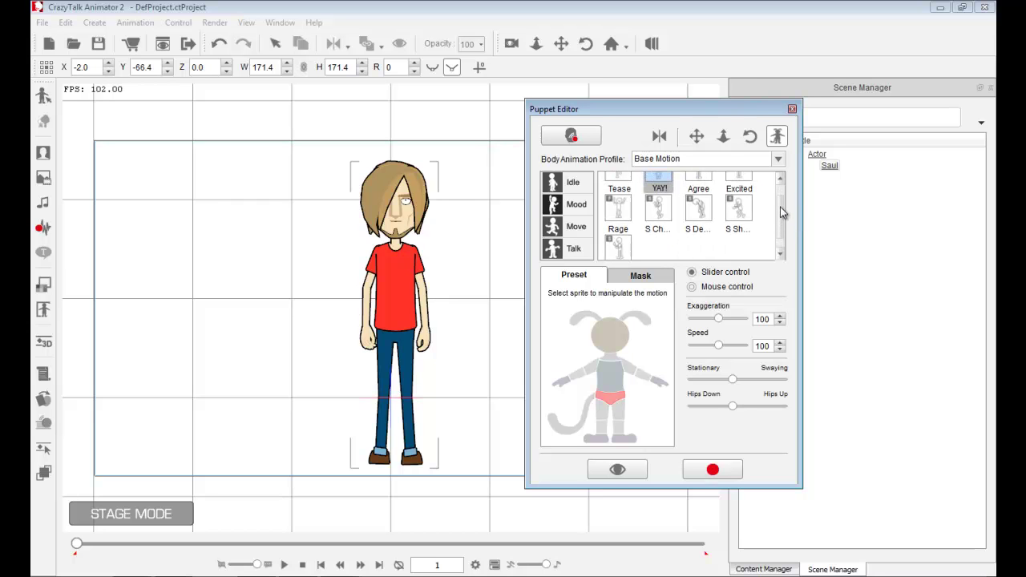
Preview the Walk motion from the Move category on the character and stop the playback
click(577, 229)
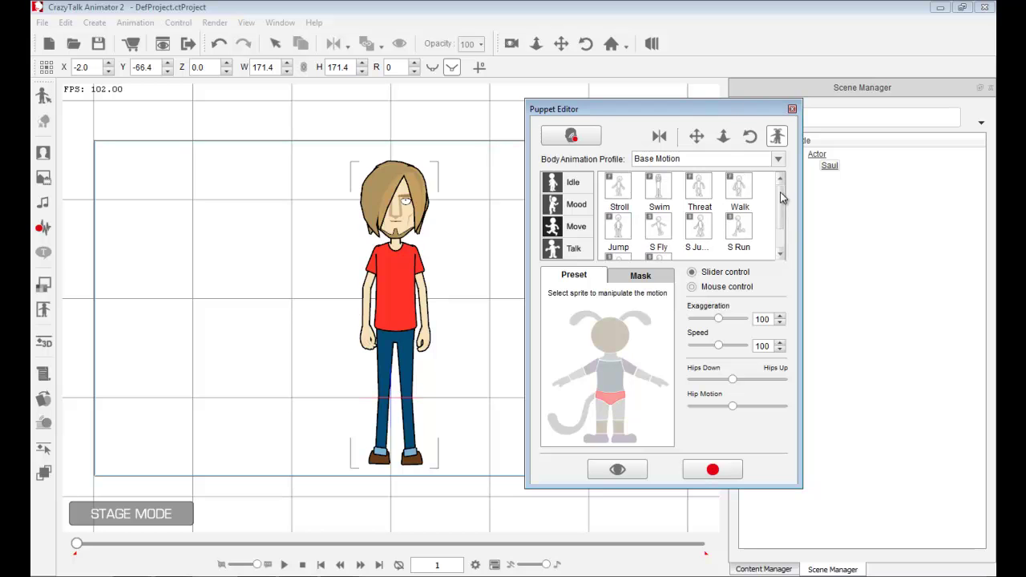
click(739, 193)
click(640, 470)
key(space)
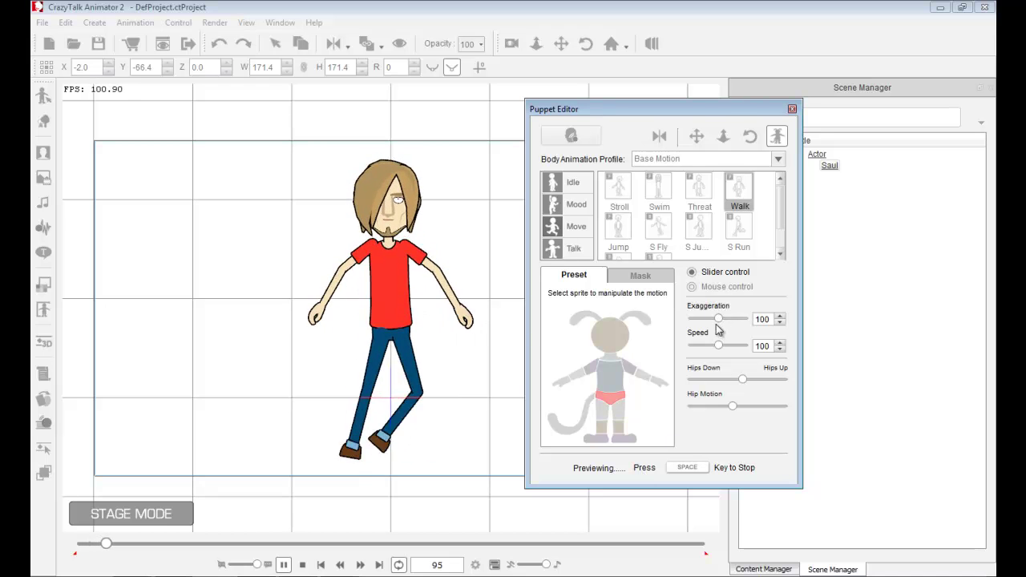
key(space)
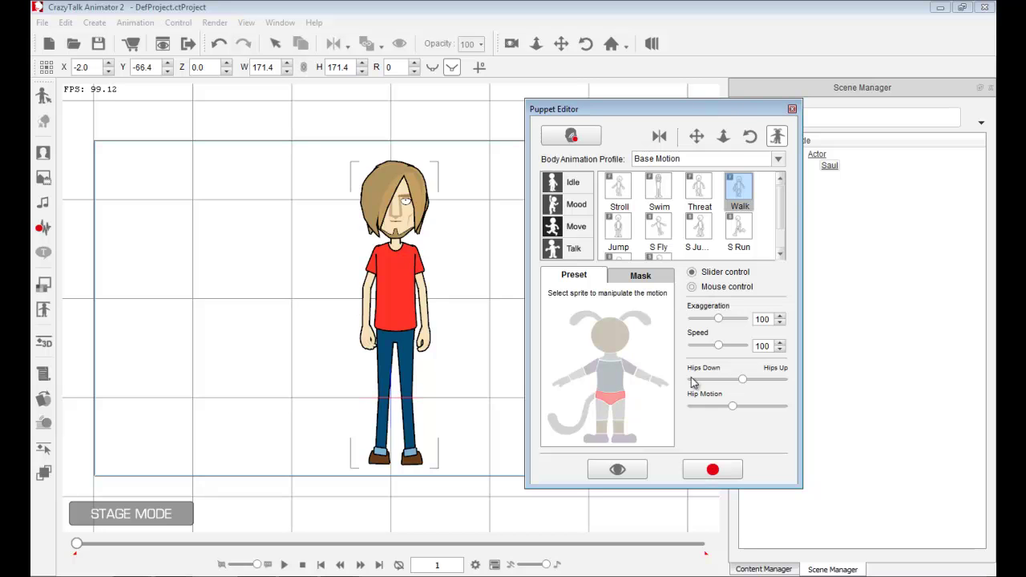
Choose the Walk motion with Slider control and start its live preview for adjusting
click(701, 191)
click(739, 190)
click(738, 189)
click(693, 272)
click(739, 189)
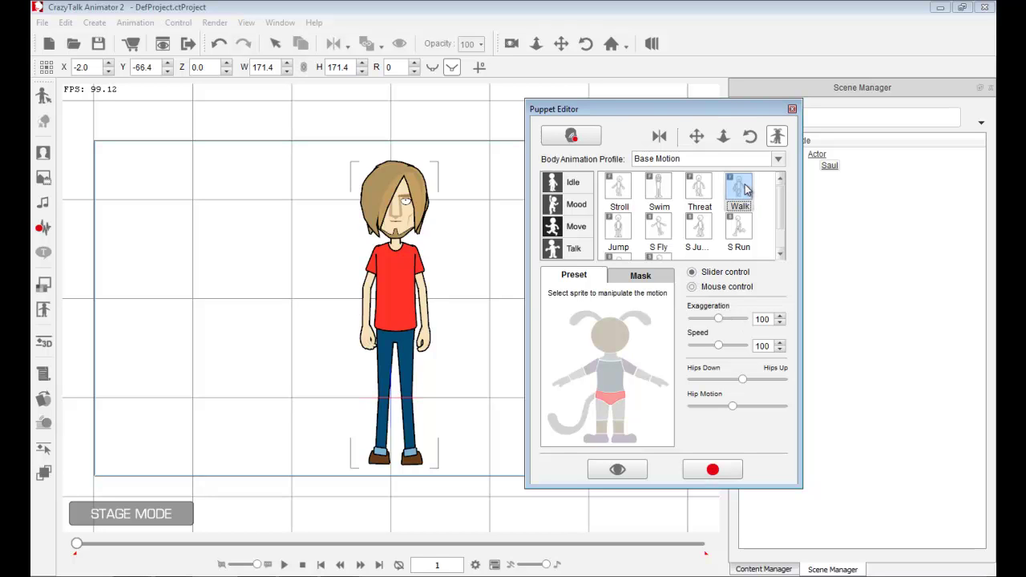
click(619, 470)
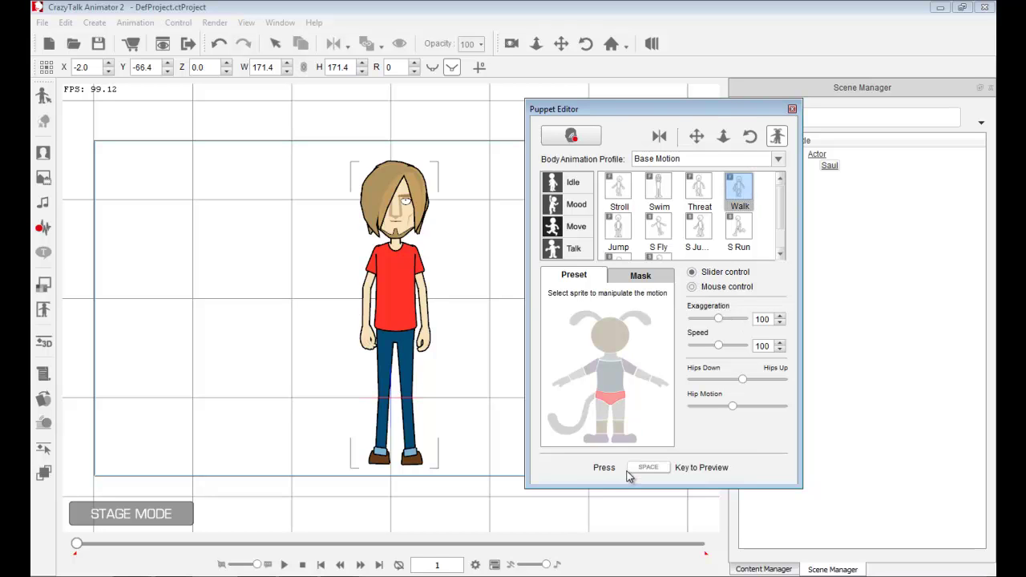
key(space)
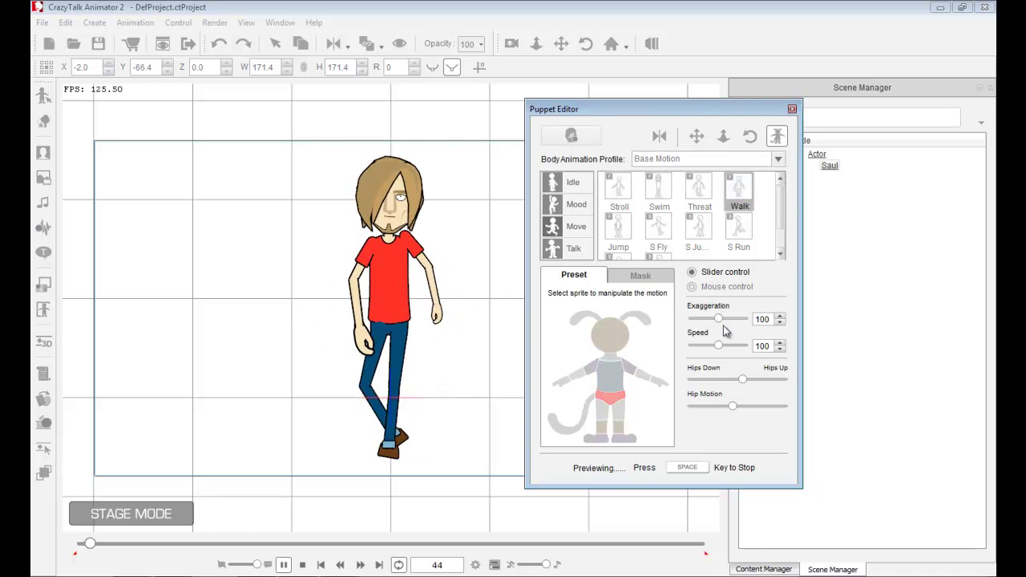
Set the Walk motion's exaggeration to 86 and its speed to 83 while it is previewing
drag(719, 320, 719, 346)
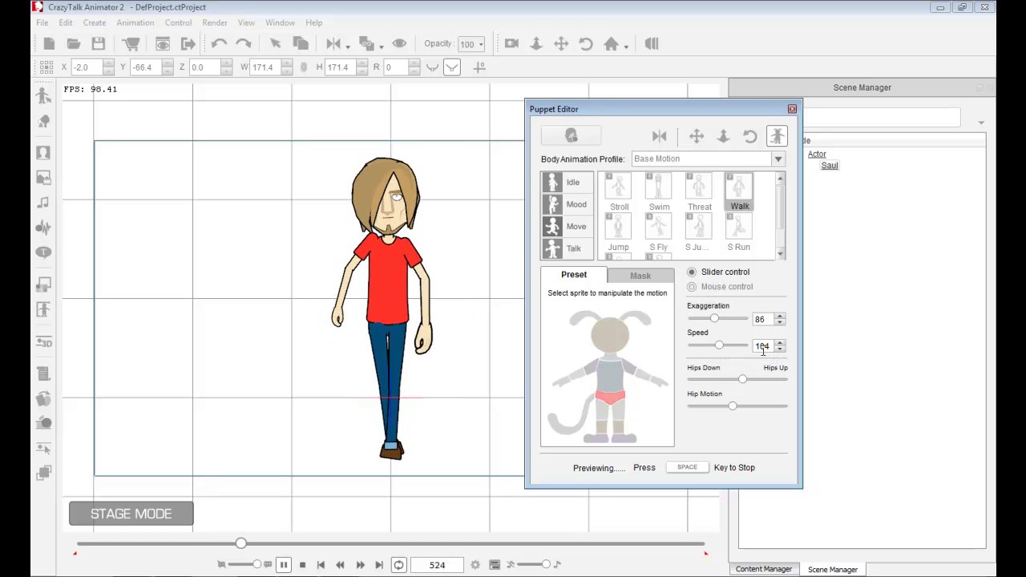
click(780, 349)
click(779, 350)
click(779, 350)
click(779, 350)
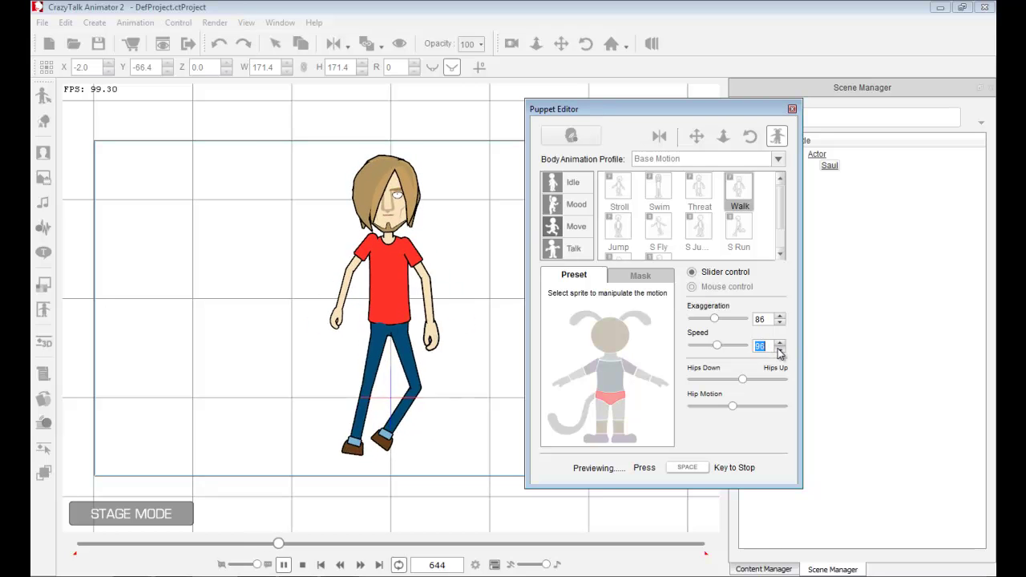
drag(716, 346, 713, 346)
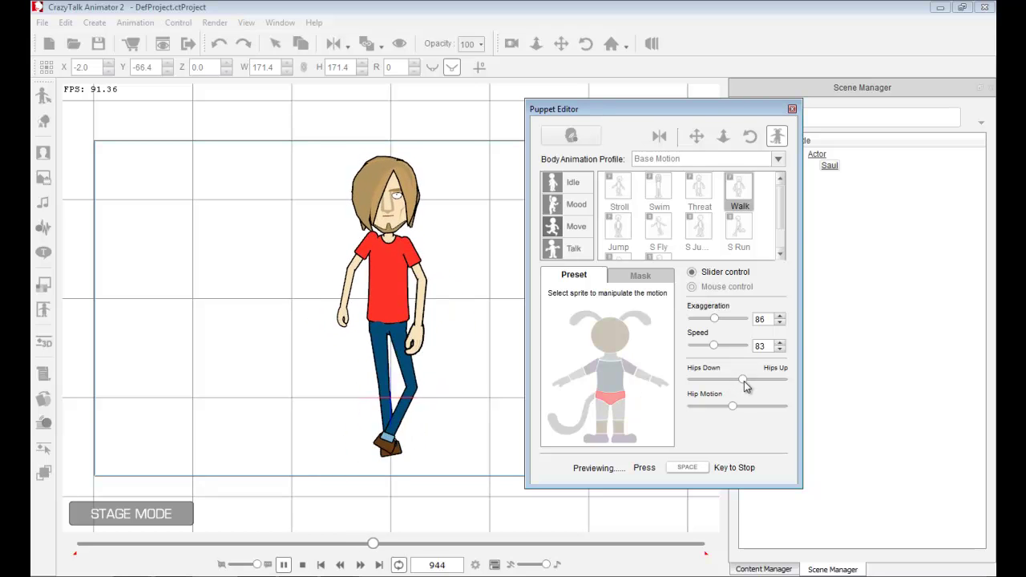
Raise the Walk motion's hips slightly toward Hips Up and try different hip motion amounts, leaving it near the middle
mouse_move(744, 381)
mouse_down()
mouse_move(710, 395)
mouse_move(754, 392)
mouse_up()
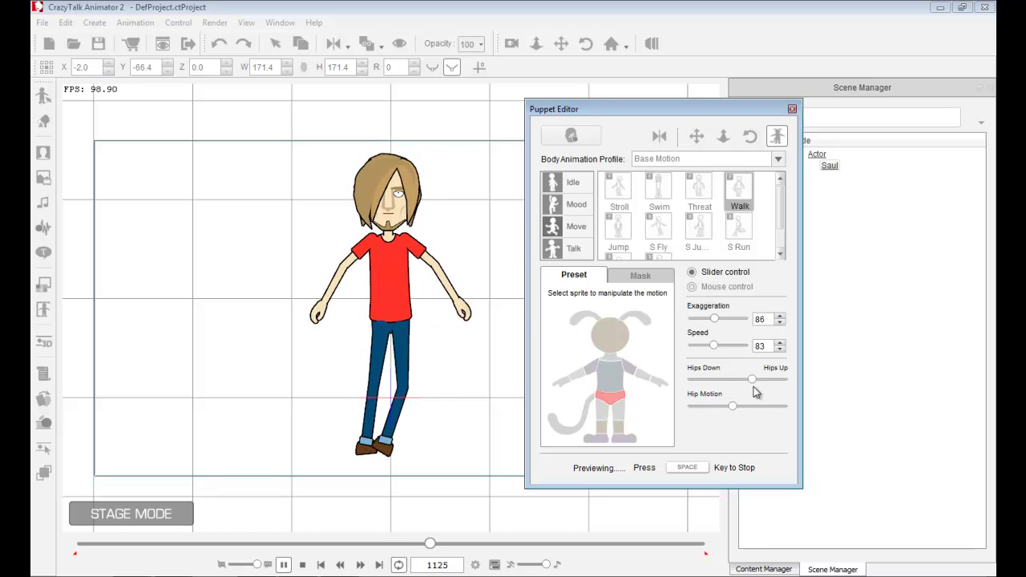
drag(754, 392, 751, 393)
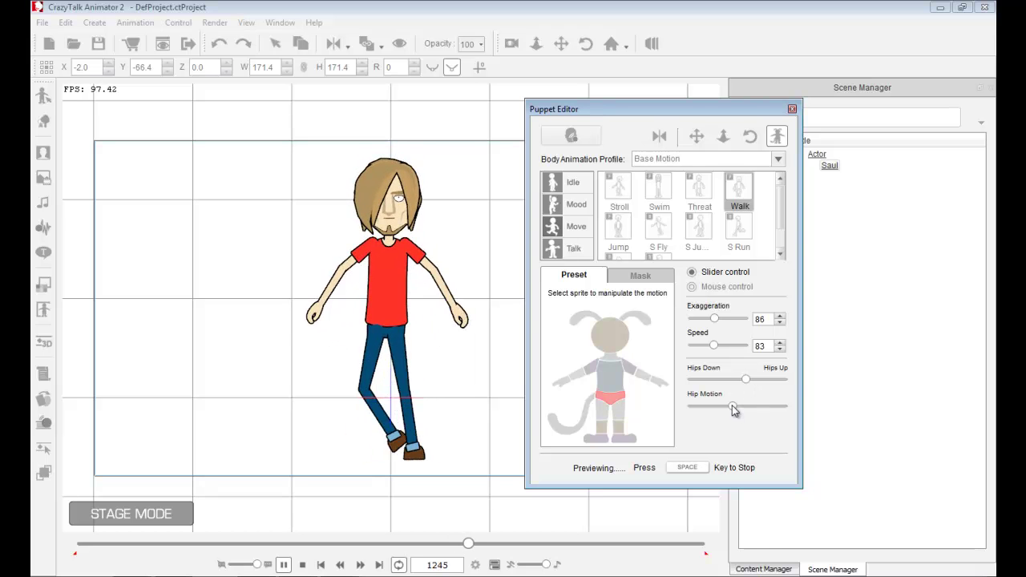
drag(733, 405, 706, 405)
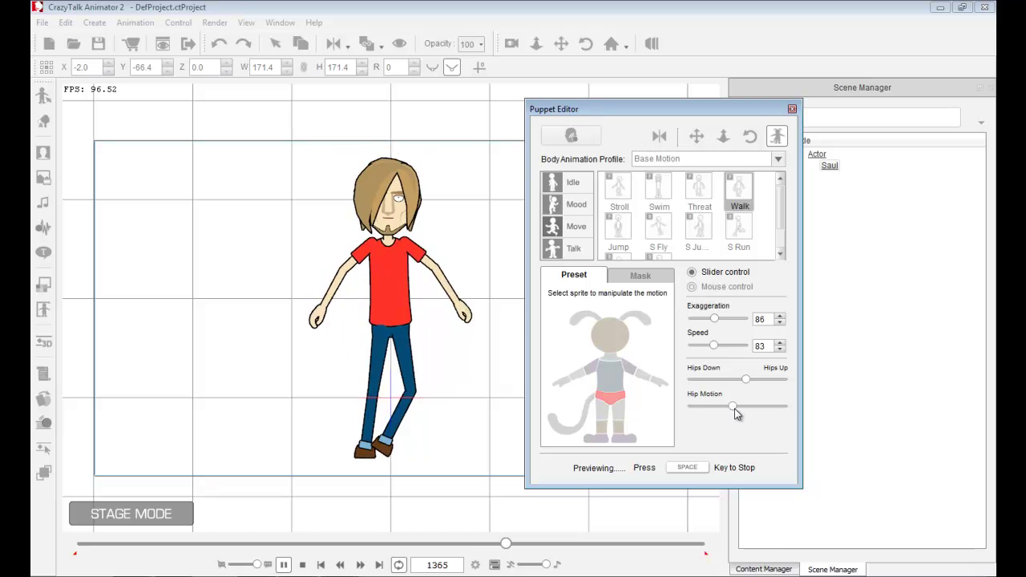
drag(760, 415, 734, 412)
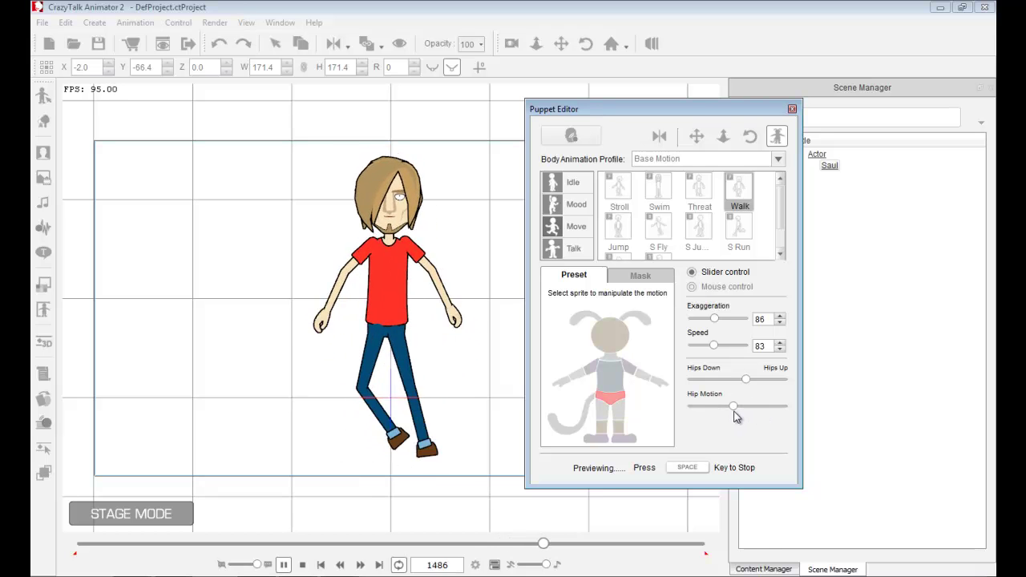
Select the upper torso sprite and try its bend, leaving it almost centred and barely toward Bend Right
click(610, 377)
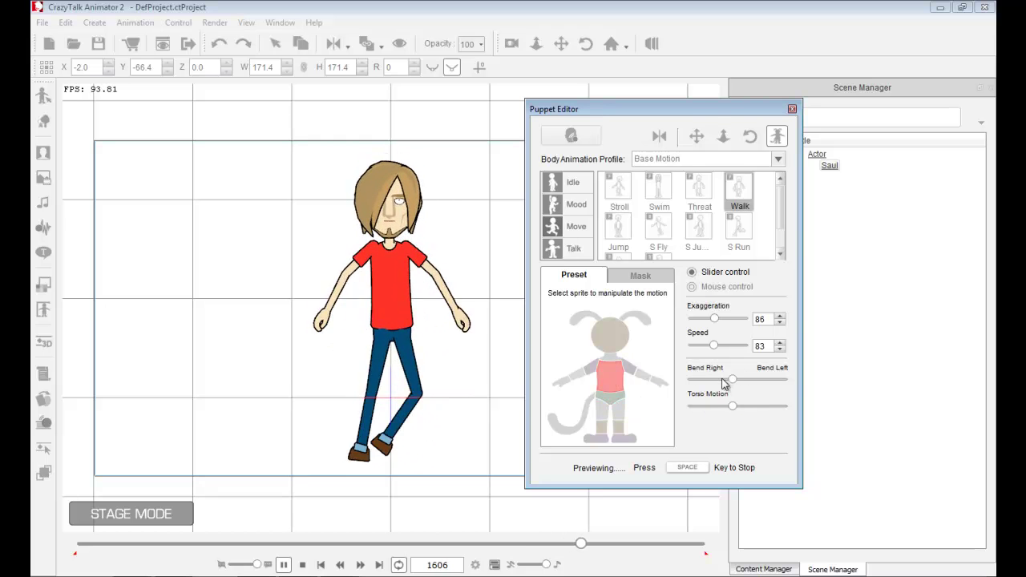
mouse_move(732, 379)
mouse_down()
mouse_move(711, 386)
mouse_move(763, 393)
mouse_move(705, 392)
mouse_move(761, 397)
mouse_move(724, 386)
mouse_move(757, 388)
mouse_move(714, 387)
mouse_move(760, 384)
mouse_move(709, 385)
mouse_move(754, 386)
mouse_move(727, 388)
mouse_move(732, 378)
mouse_up()
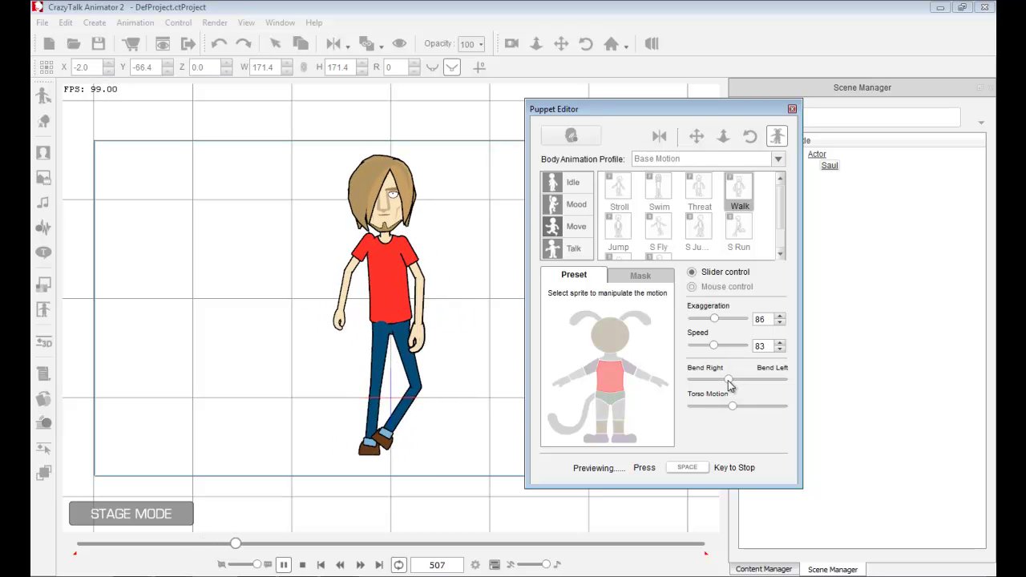
drag(728, 380, 730, 381)
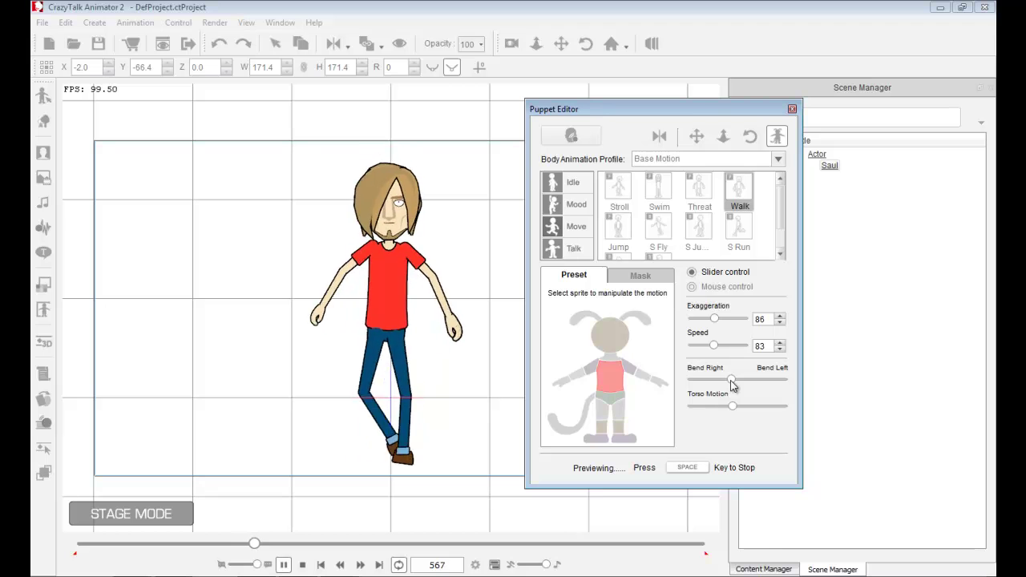
Lower the feet motion almost to its minimum, set the stride slightly toward narrow, and stop the preview
click(618, 428)
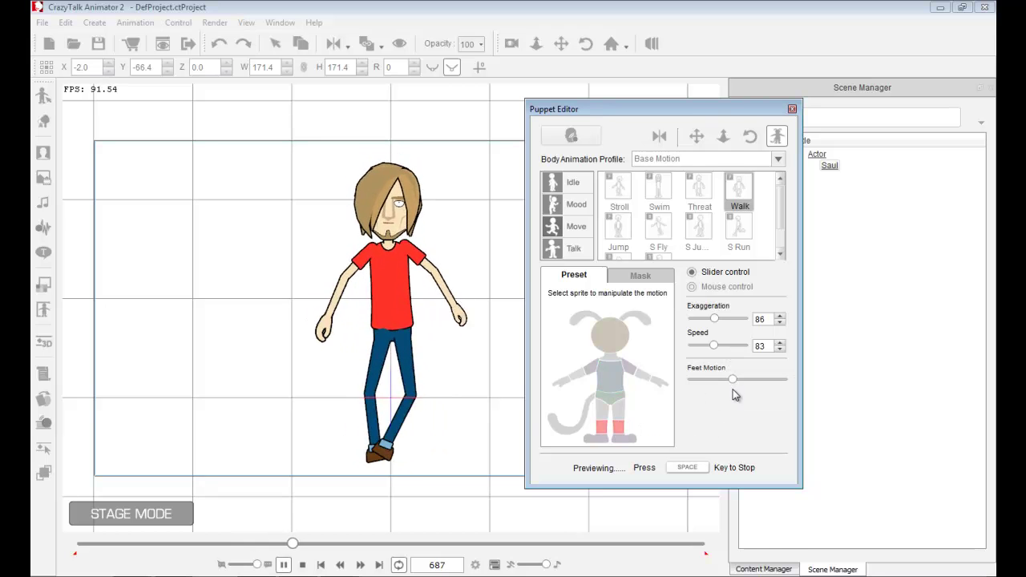
drag(732, 380, 693, 385)
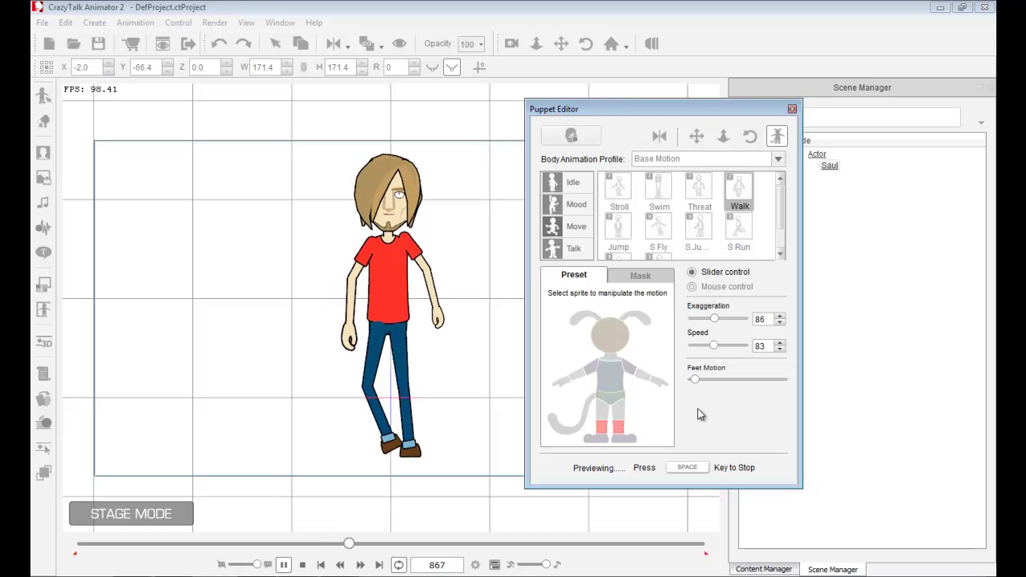
click(631, 444)
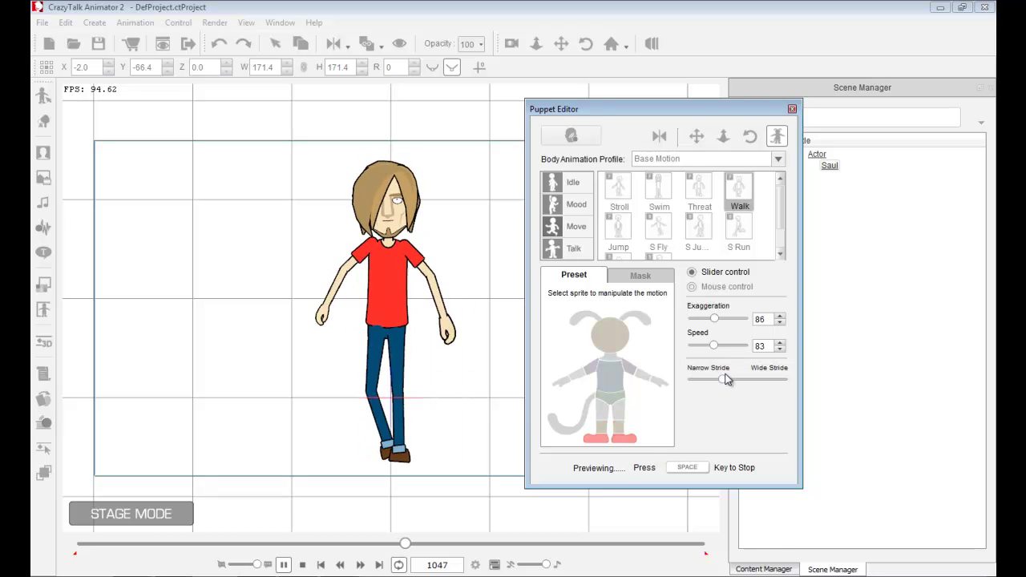
drag(722, 380, 753, 385)
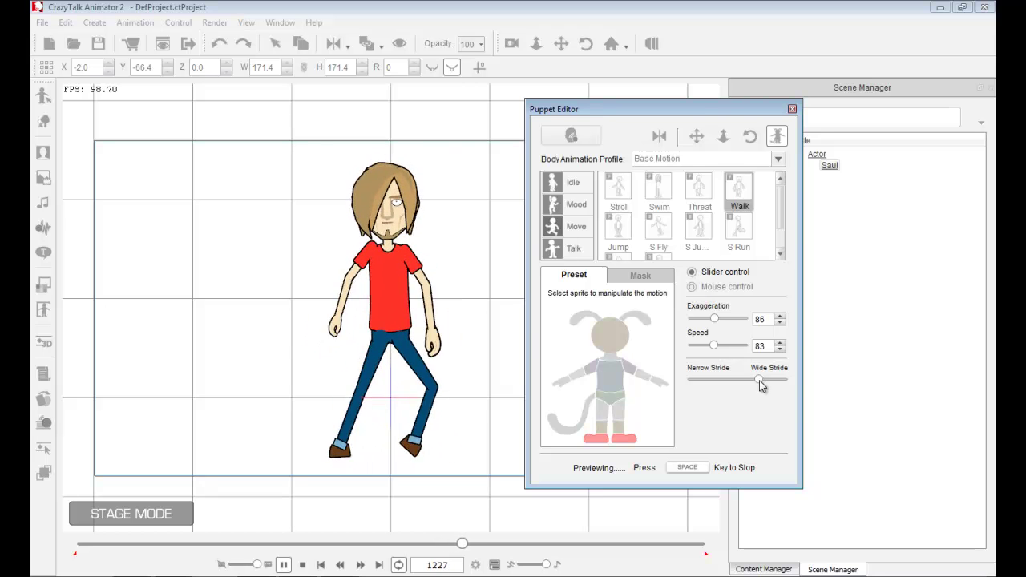
drag(759, 379, 729, 386)
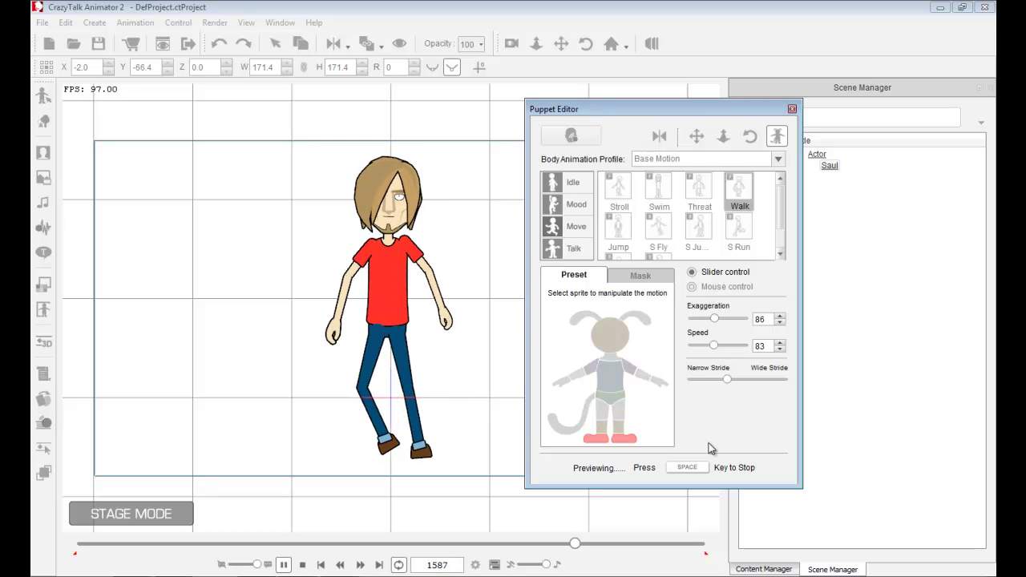
key(space)
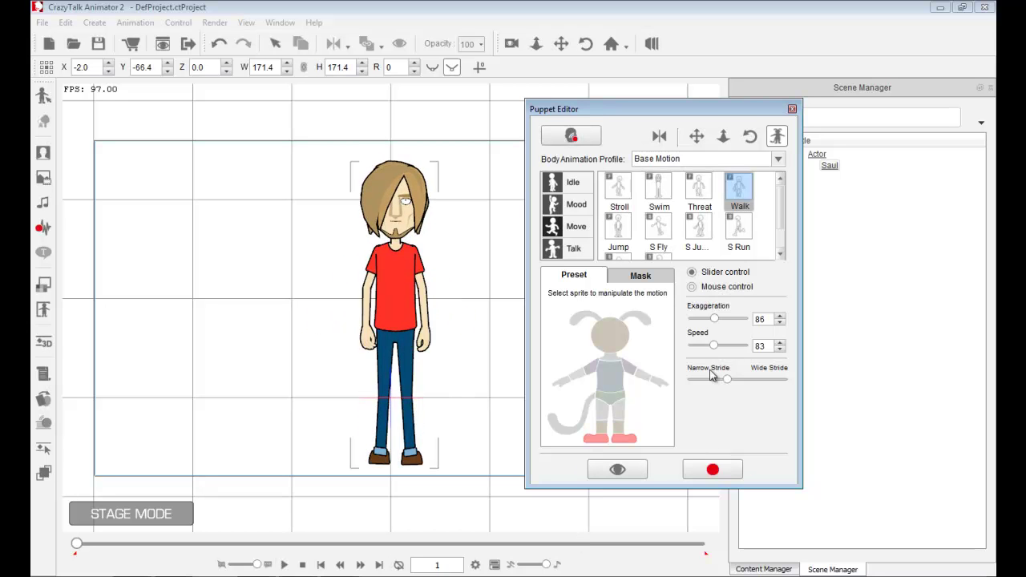
Preview the adjusted Walk motion again and stop the playback
click(626, 440)
click(622, 471)
key(space)
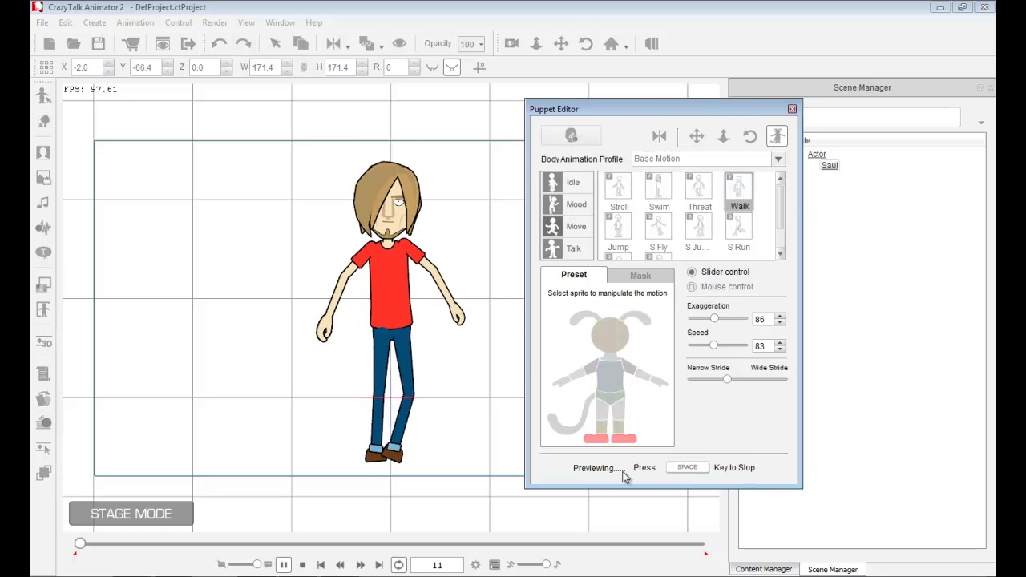
key(space)
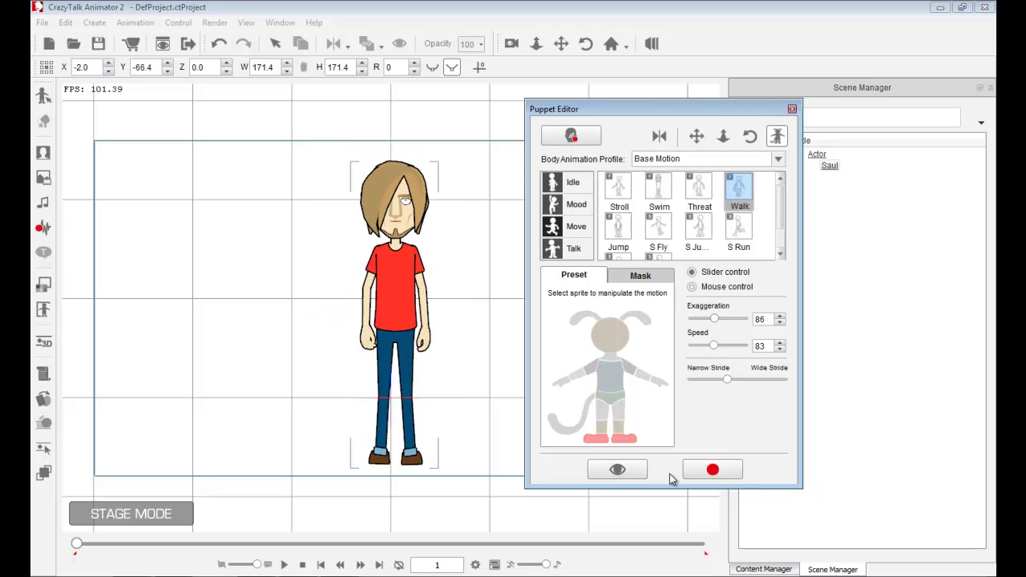
Record the adjusted Walk motion on the character from frame 1 to about frame 332
click(711, 472)
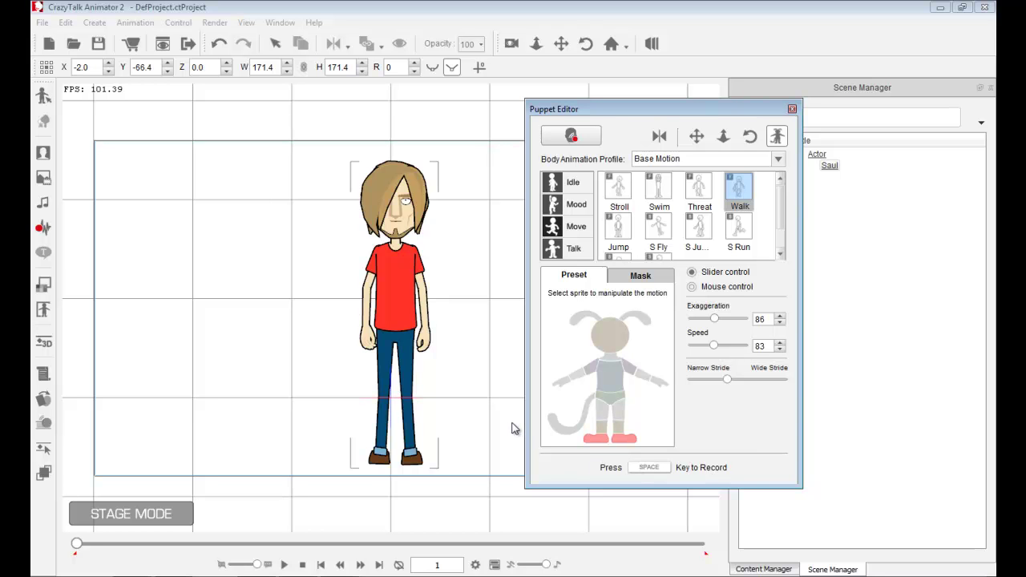
key(space)
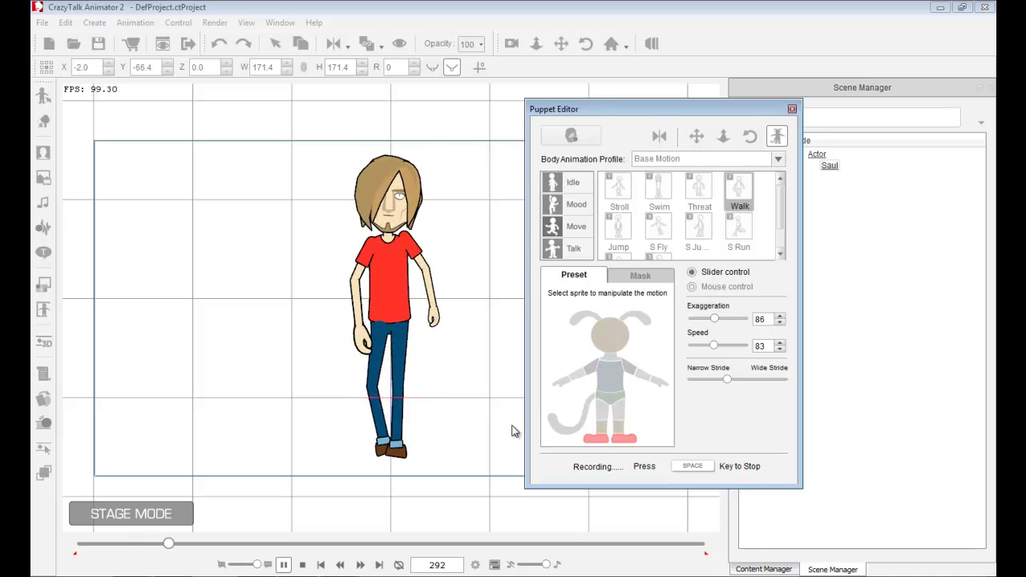
key(space)
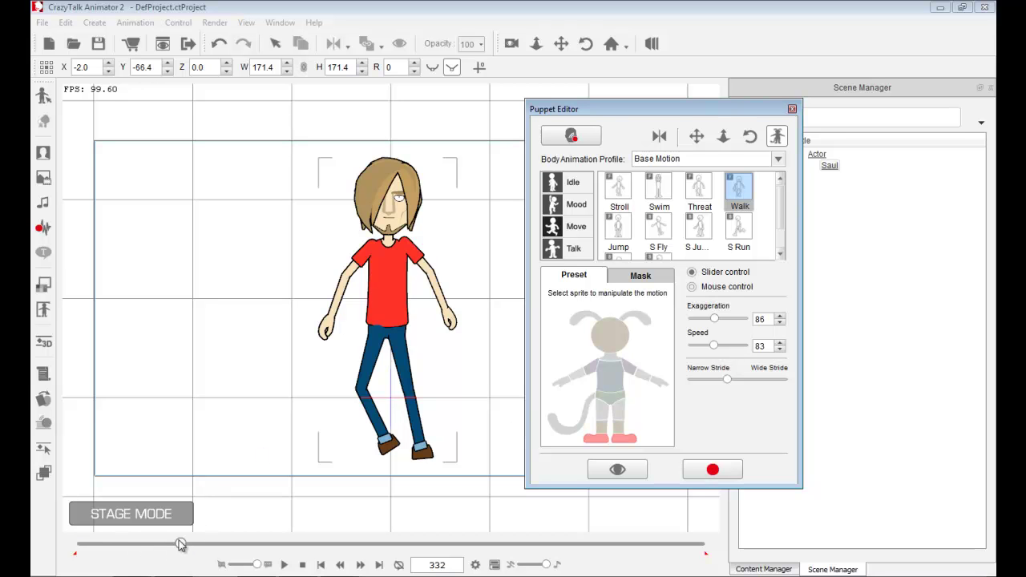
Open the Timeline and show the entire recorded puppet clip in the character's 2D Motion tracks
click(494, 565)
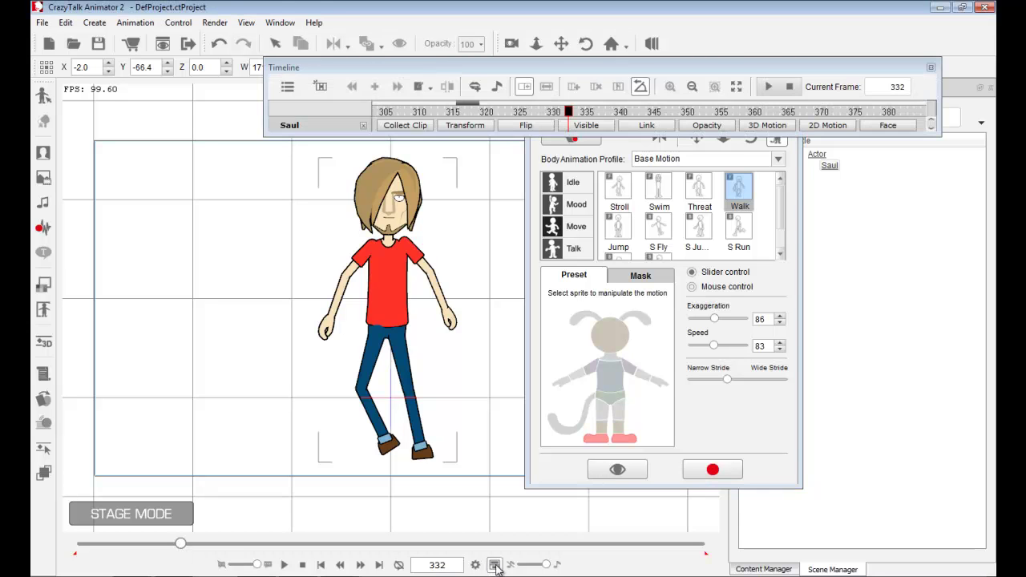
drag(610, 70, 413, 46)
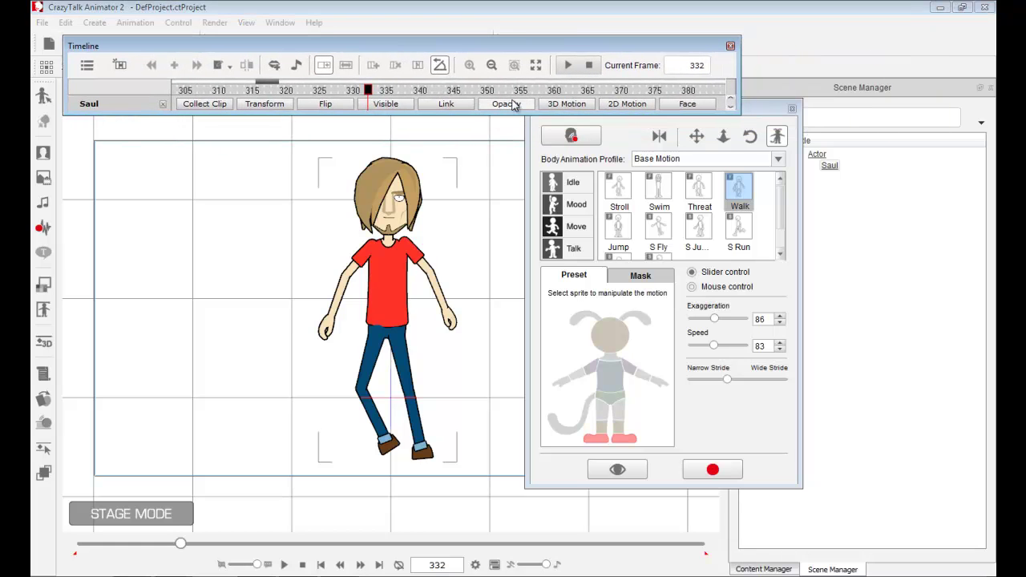
click(625, 105)
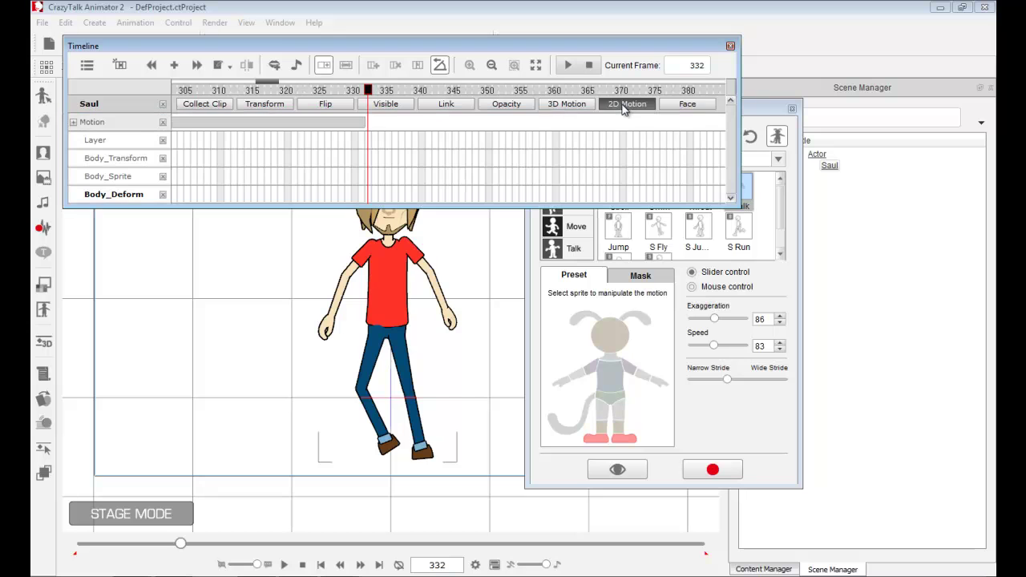
click(174, 123)
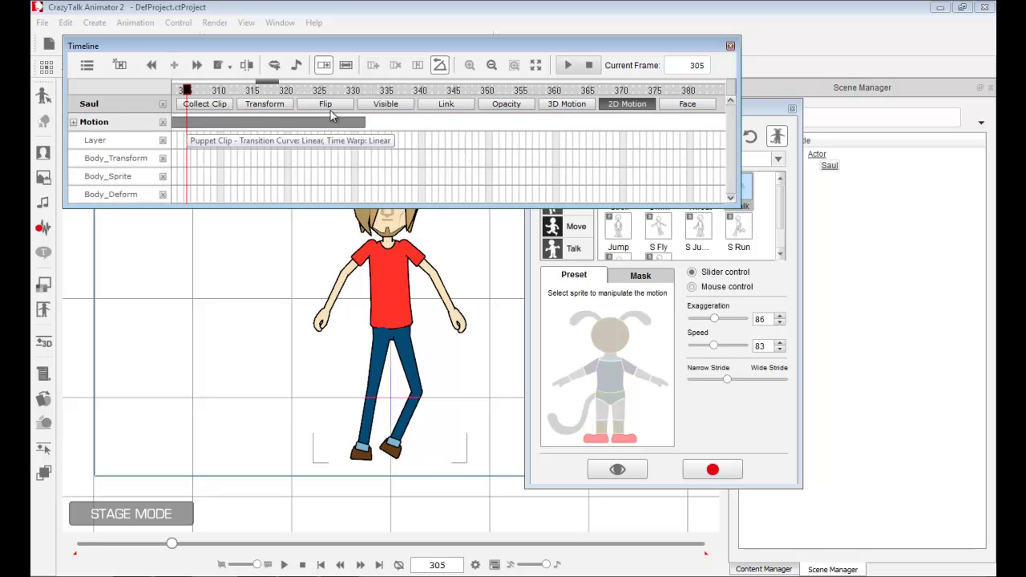
click(493, 65)
click(492, 65)
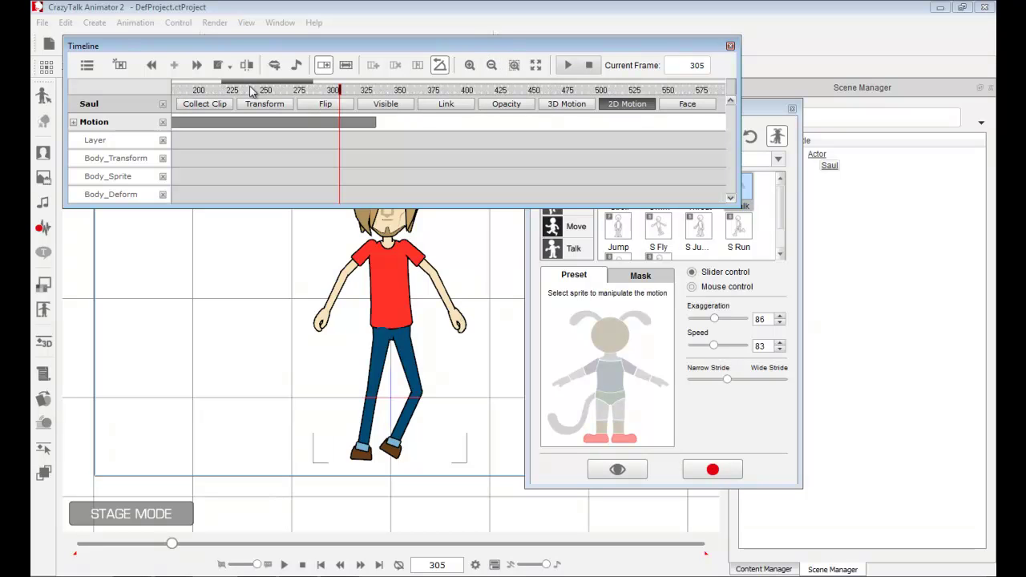
drag(270, 87, 210, 88)
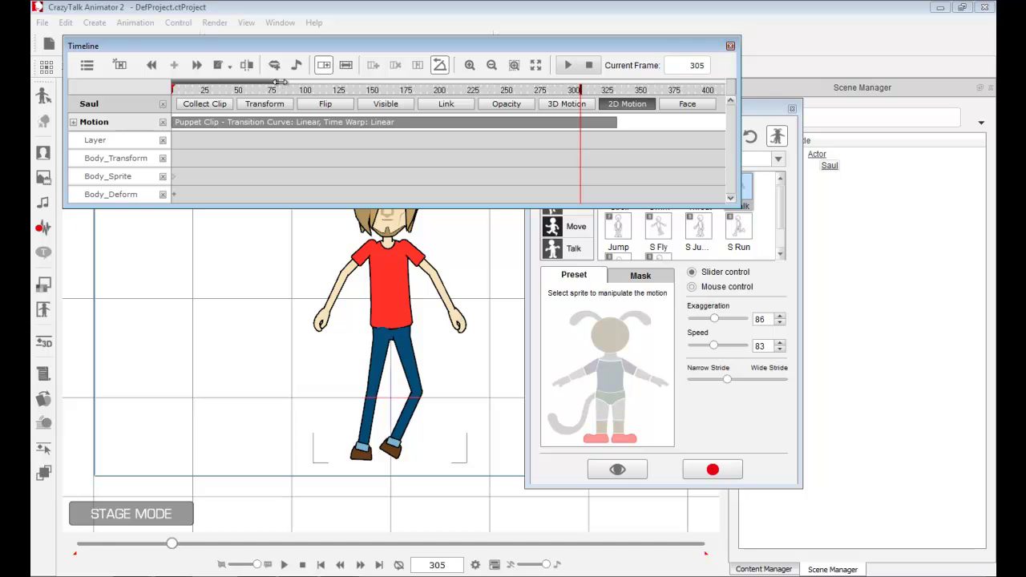
drag(275, 82, 302, 83)
click(250, 125)
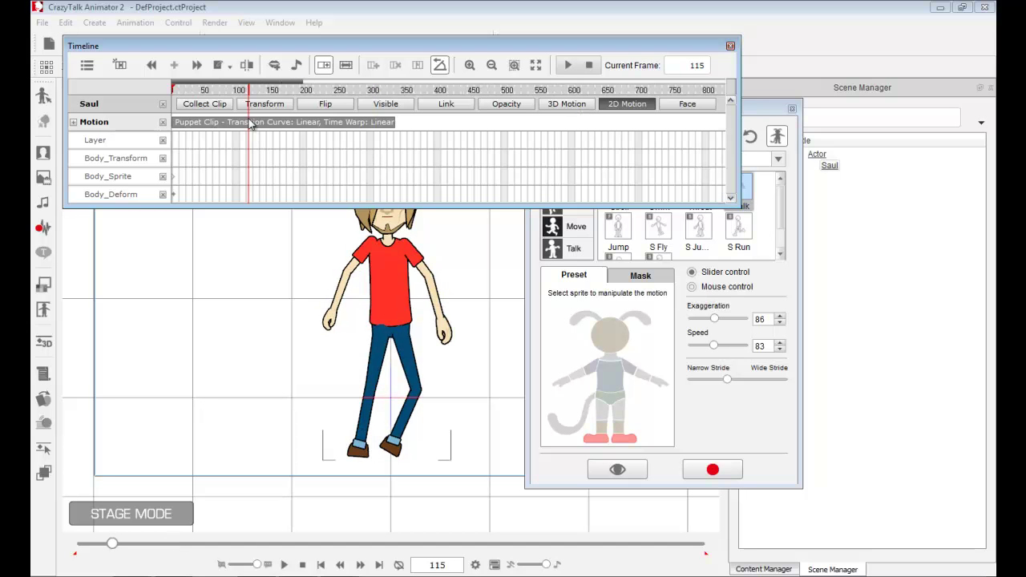
Move the Timeline clear of the character's head and play the recorded walk briefly before pausing it
drag(394, 48, 409, 19)
click(576, 31)
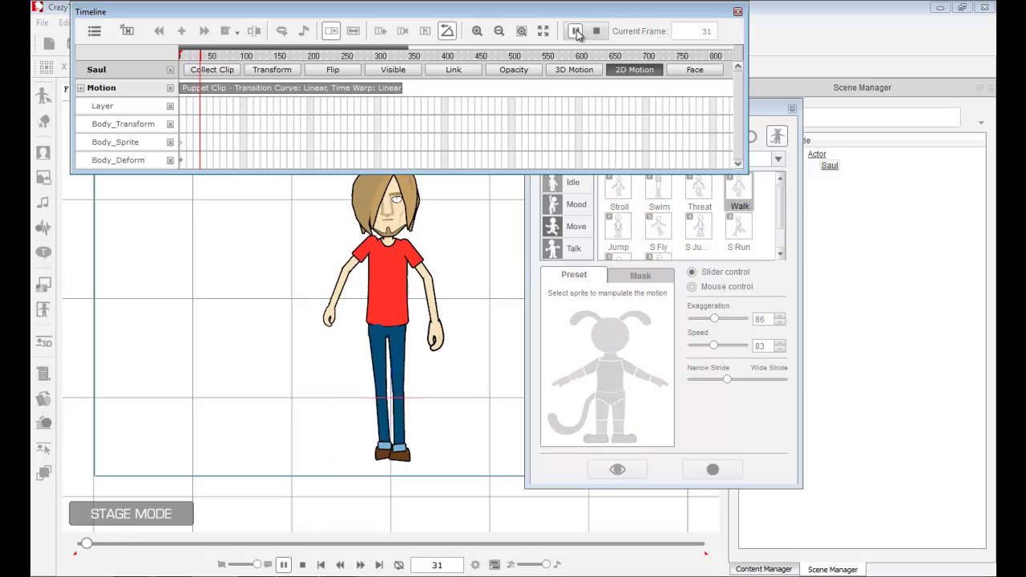
click(576, 31)
Try shifting the puppet clip later on the Motion track, check its editing commands, and return it to the start
drag(296, 89, 415, 96)
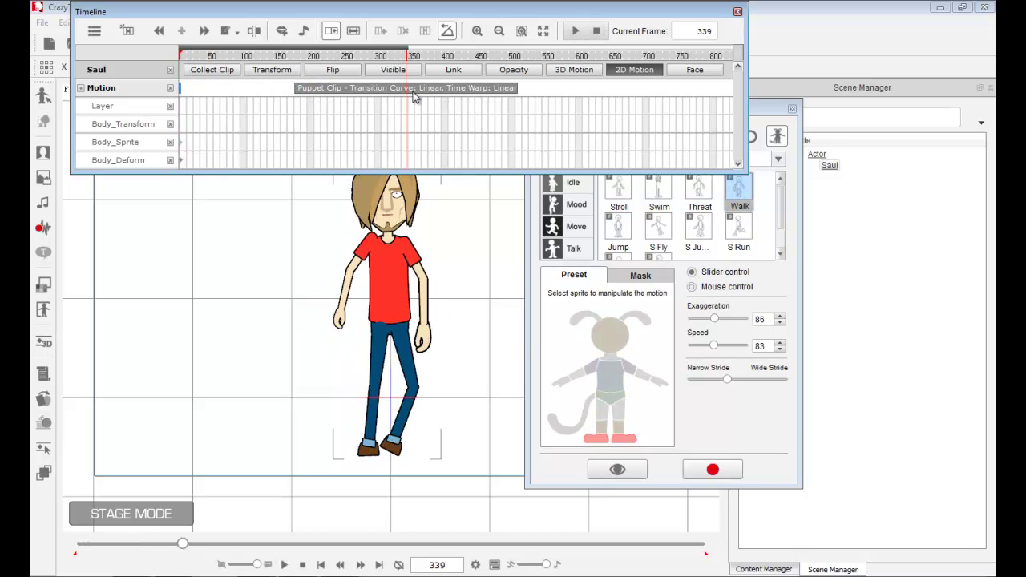
right_click(411, 91)
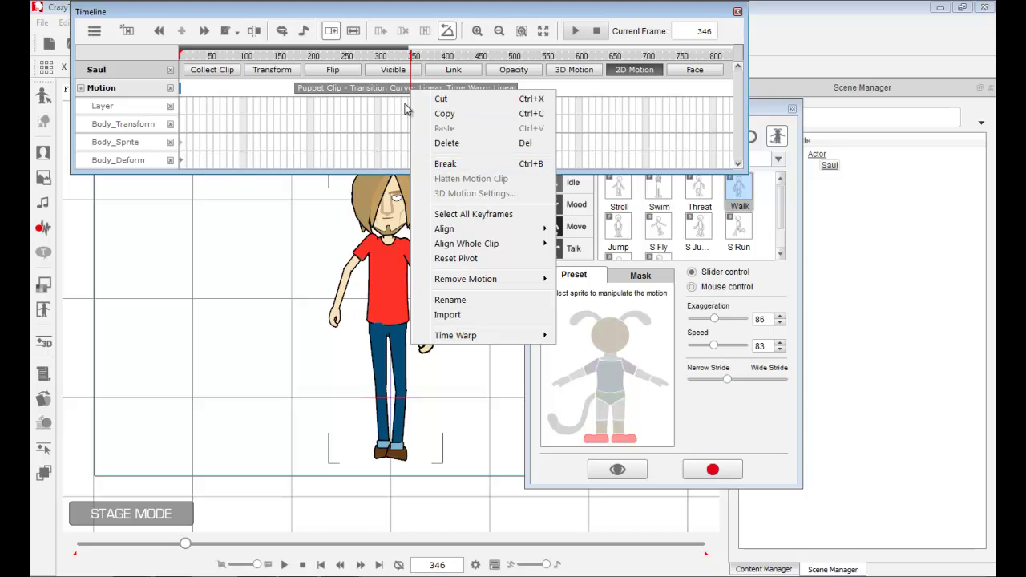
click(393, 100)
click(436, 93)
drag(437, 92, 322, 92)
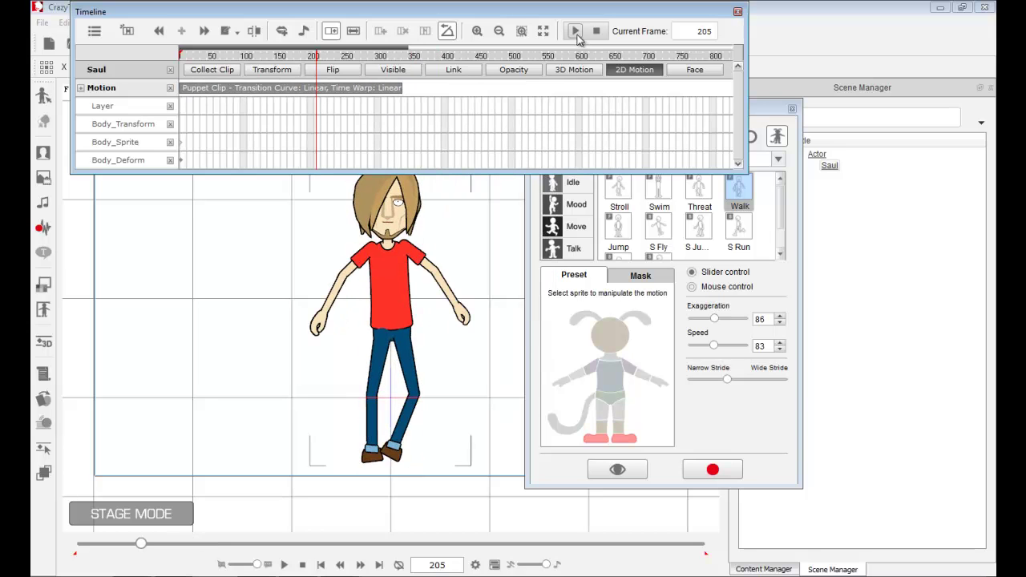
Return the playhead to frame 1, close the Timeline, and move the Puppet Editor away from the character
click(279, 91)
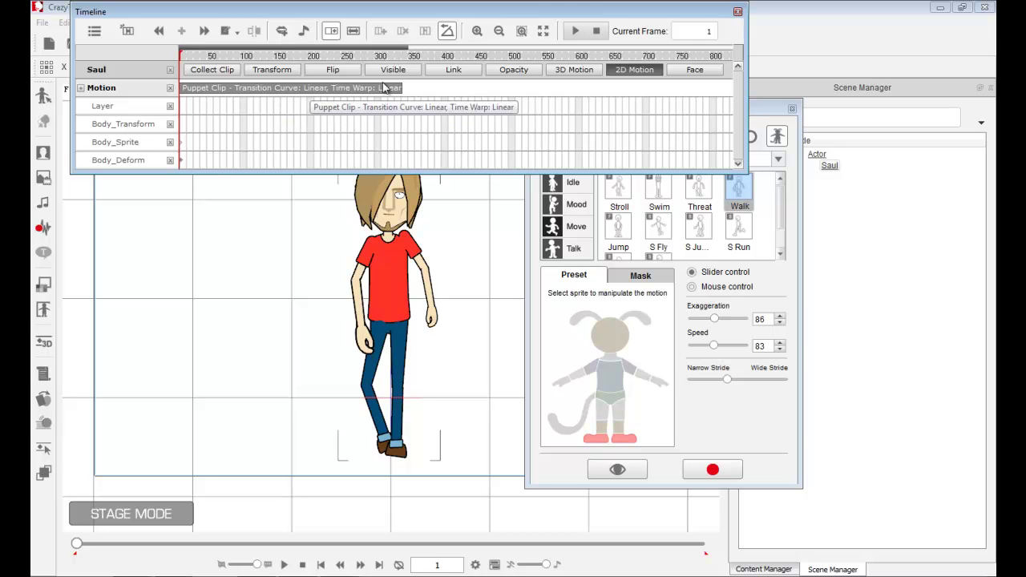
click(281, 93)
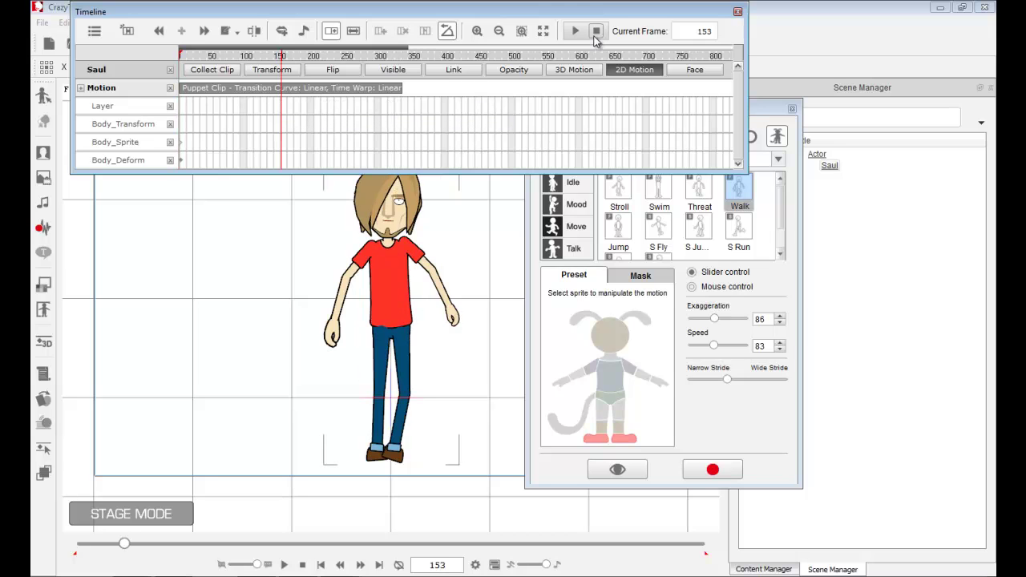
click(596, 32)
click(738, 11)
drag(687, 113, 717, 76)
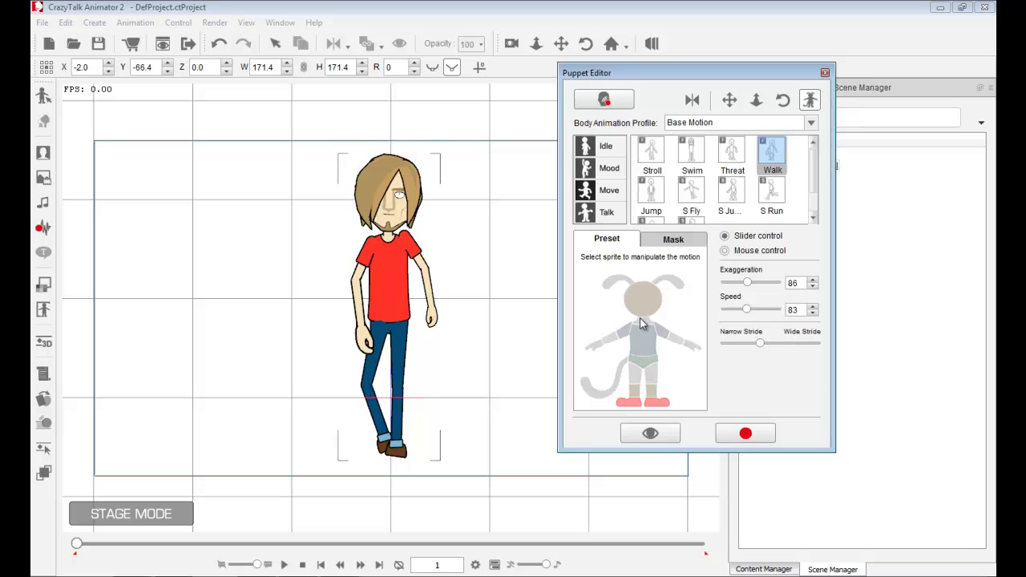
Check the body-part mask of the Walk motion, and switch the Body Animation Profile from Base Motion to Body Parts
click(651, 370)
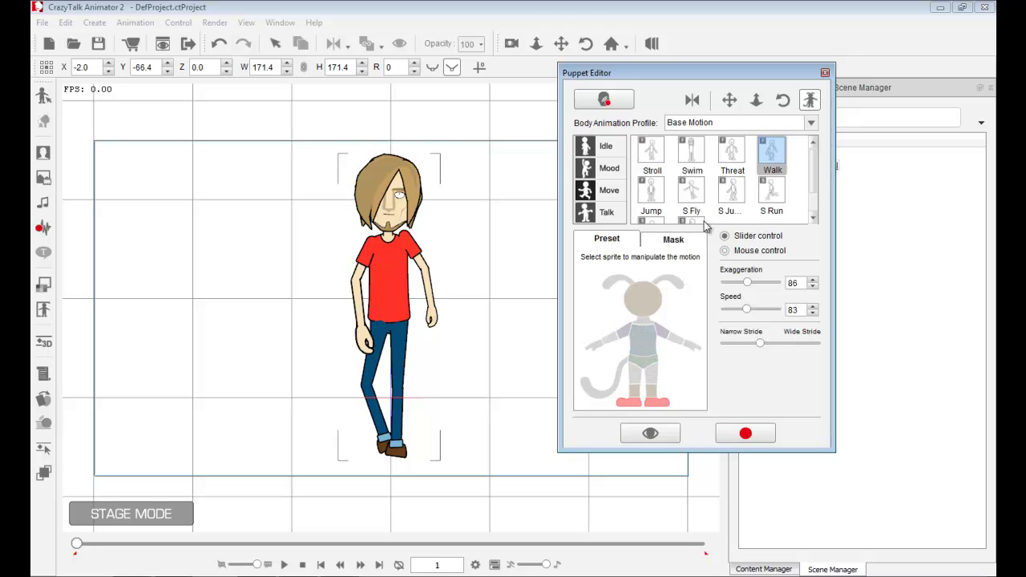
click(674, 238)
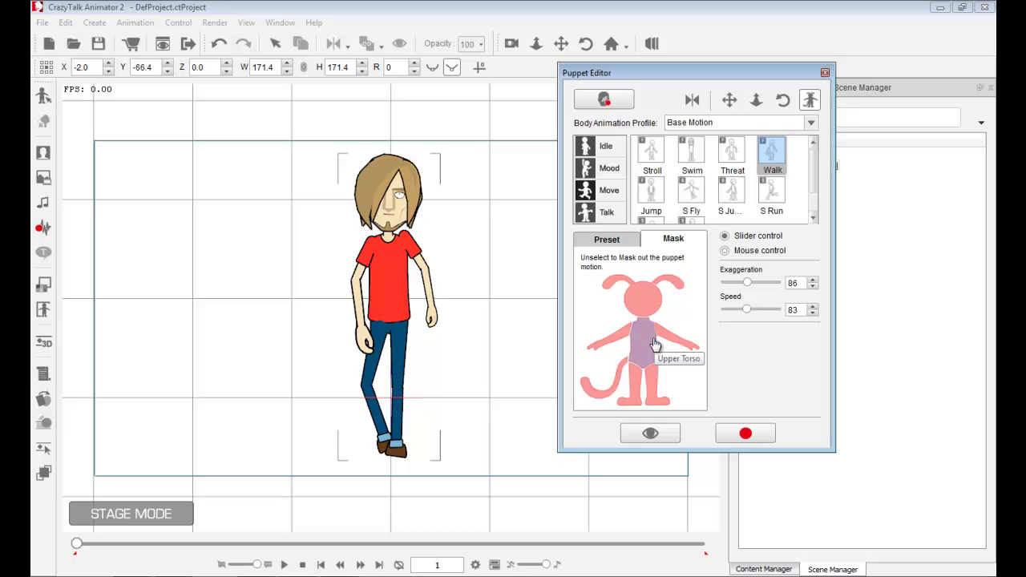
click(811, 123)
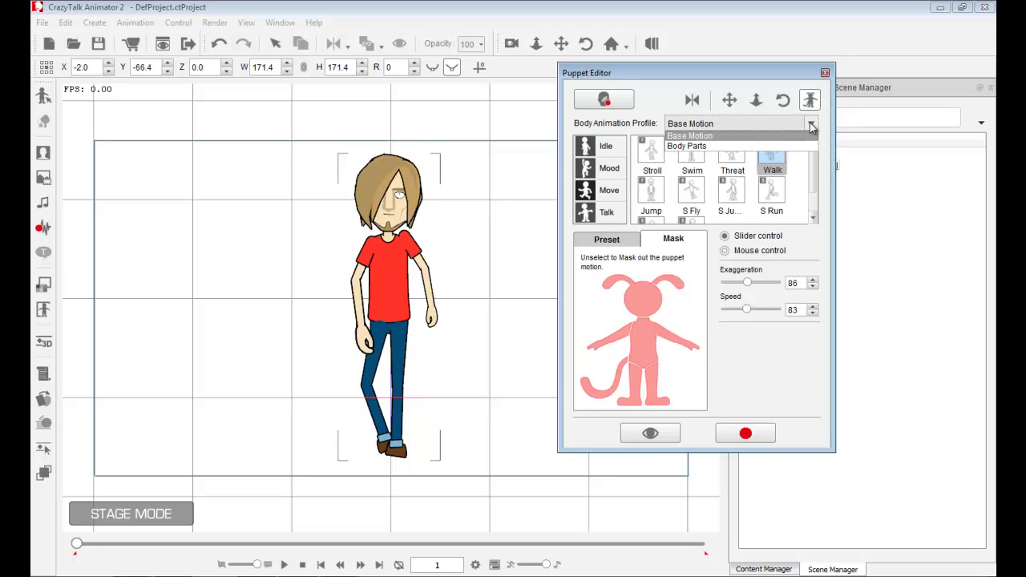
click(629, 239)
click(710, 123)
click(710, 147)
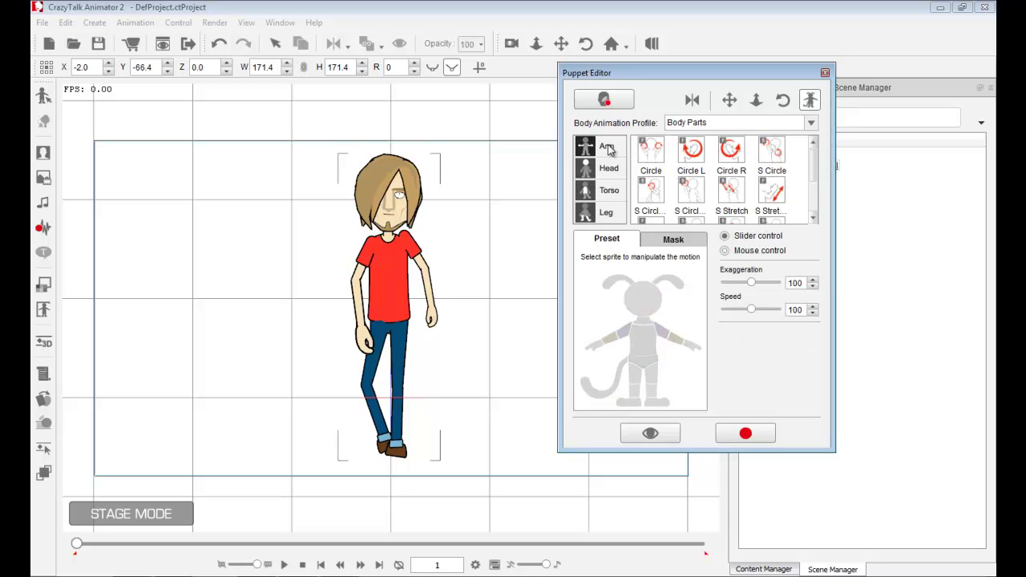
Browse the Head, Torso and Leg motion presets of the Body Parts profile
click(611, 165)
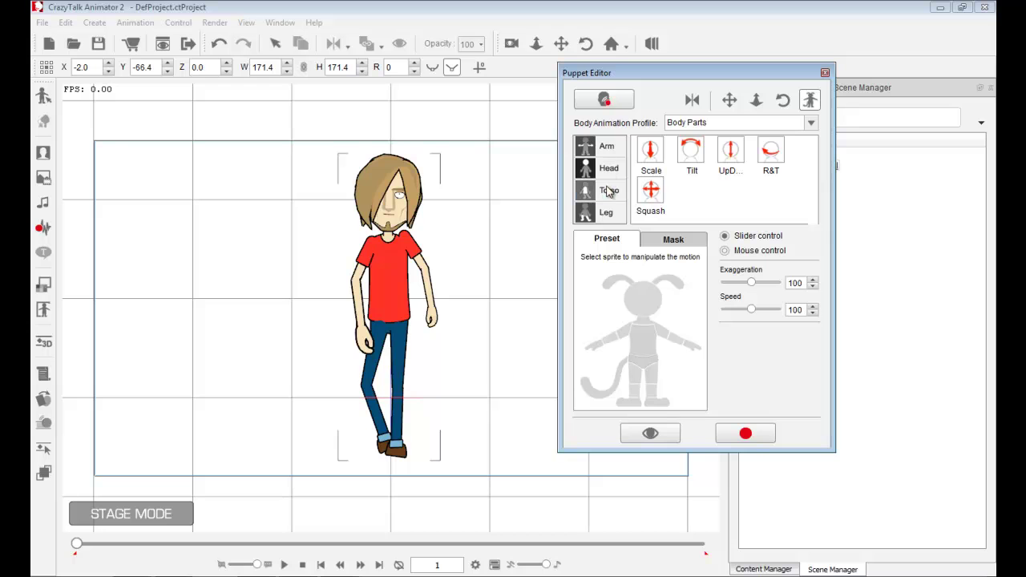
click(609, 191)
click(607, 213)
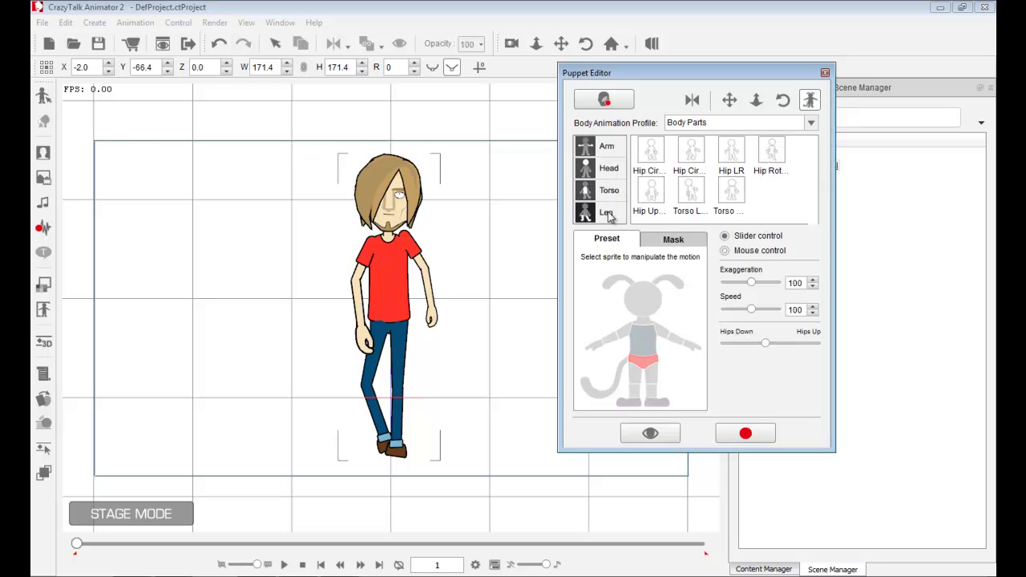
Preview the Head category's Tilt motion on the character, and stop the preview
click(610, 168)
click(690, 155)
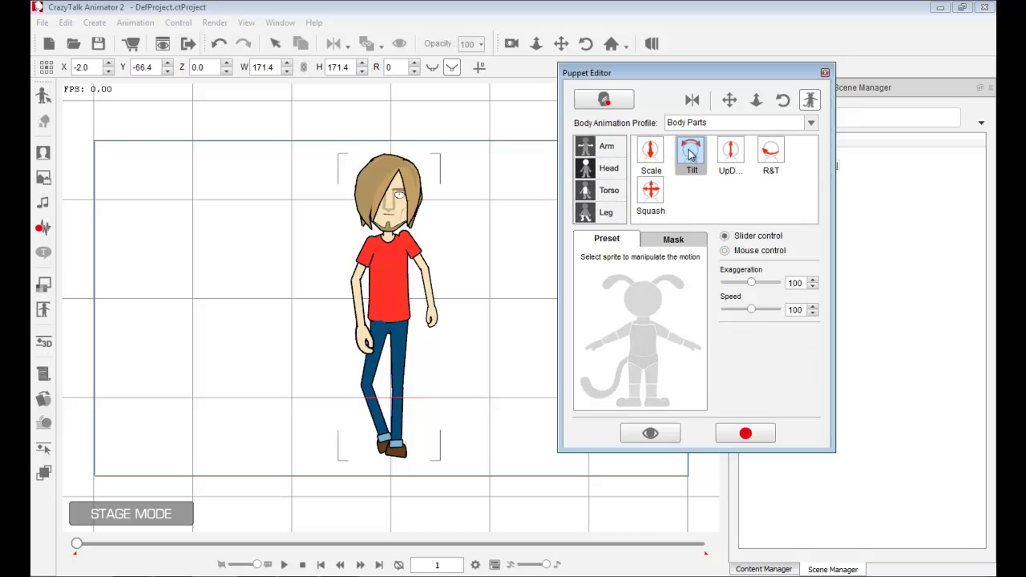
click(650, 434)
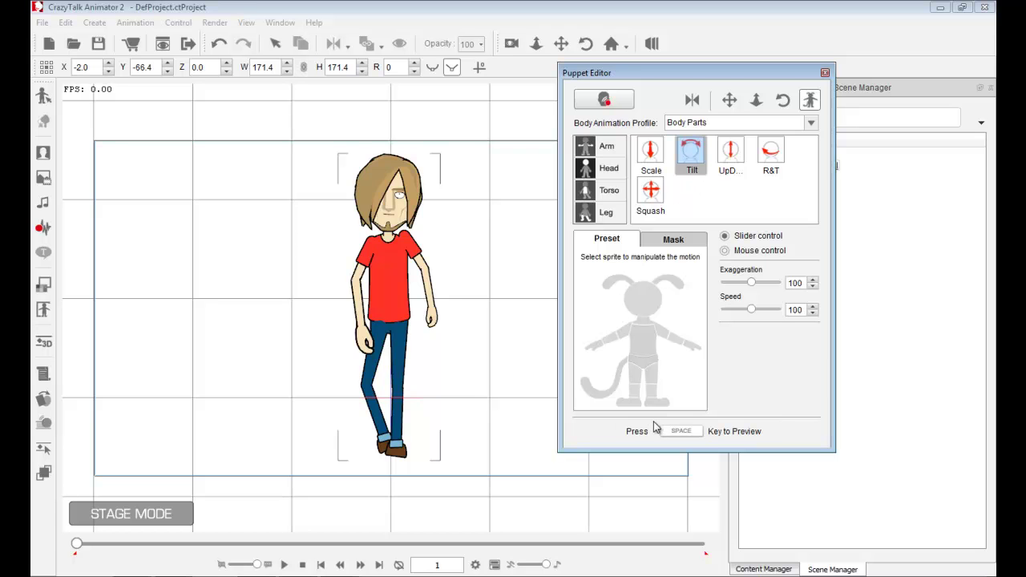
key(space)
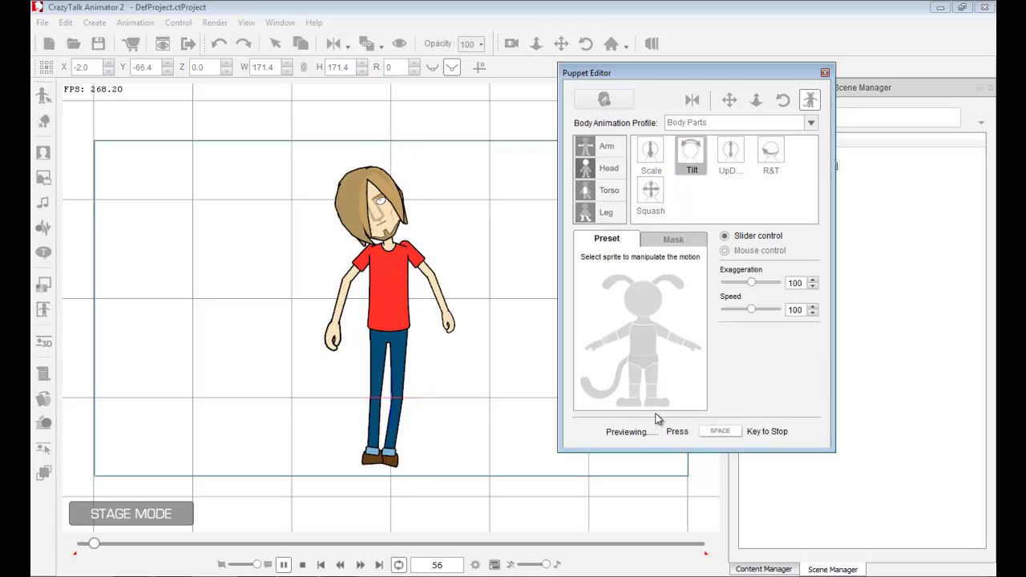
key(space)
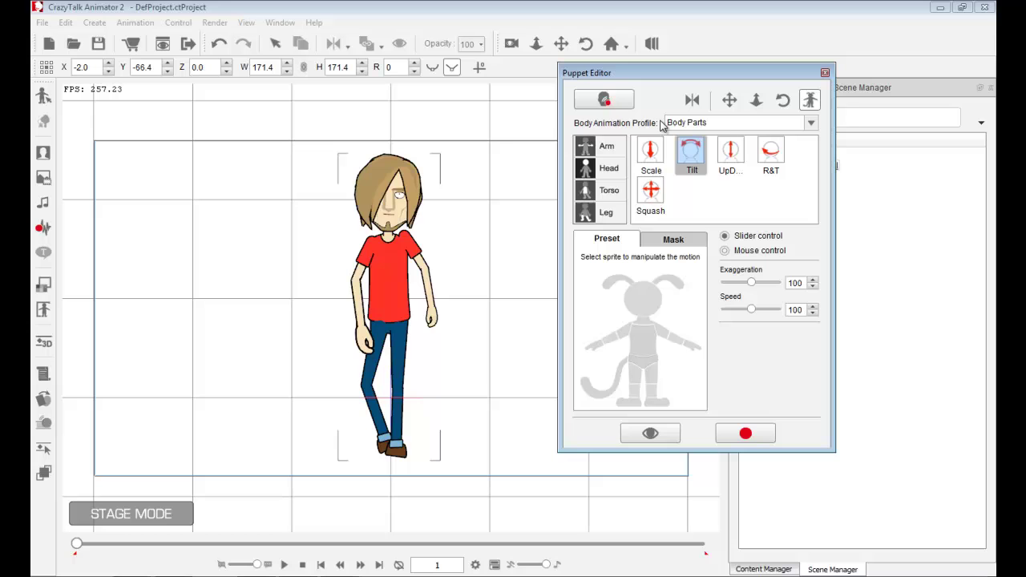
Choose the Arm category's Circle motion and preview it on the character
click(601, 147)
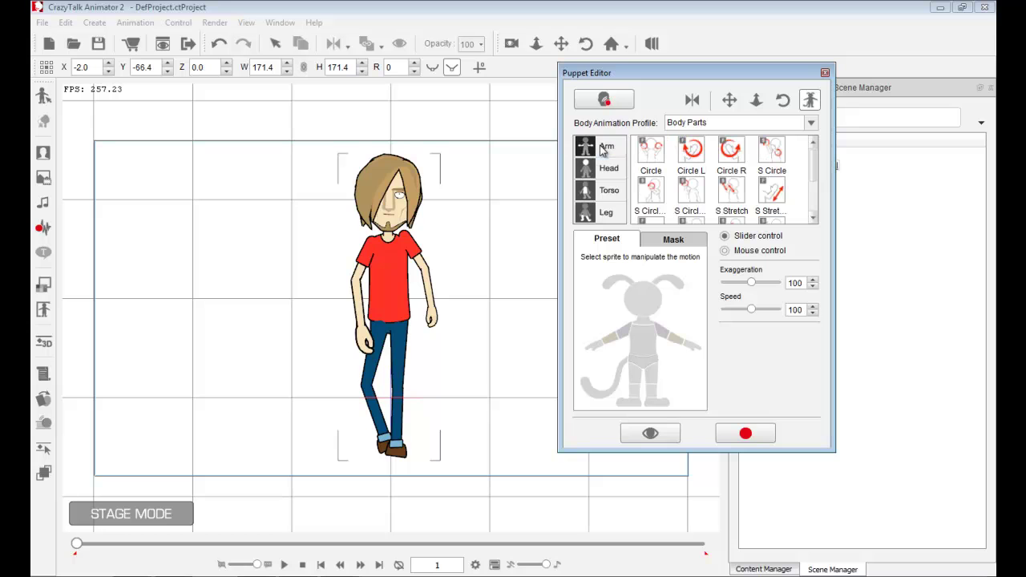
click(651, 155)
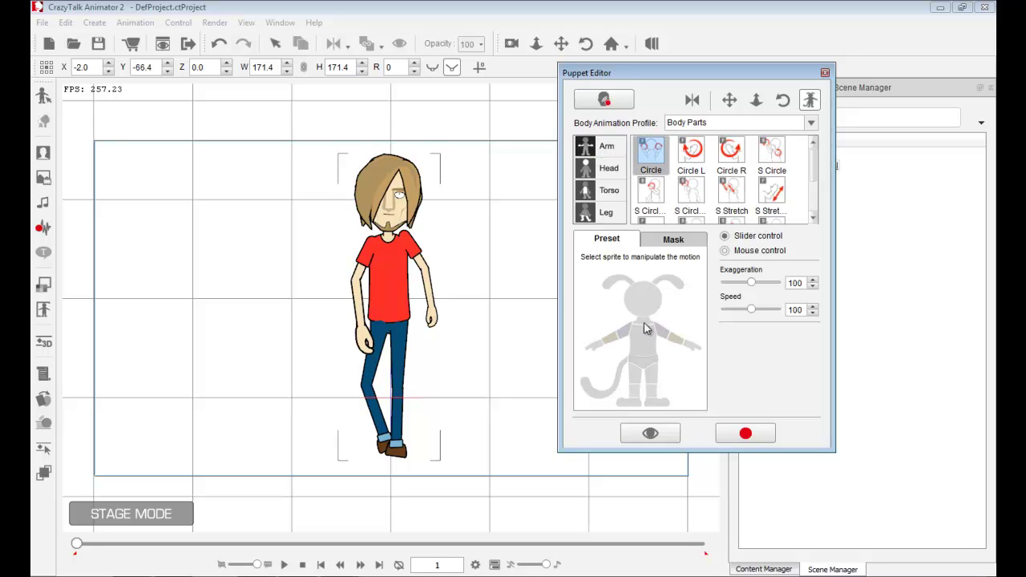
click(650, 434)
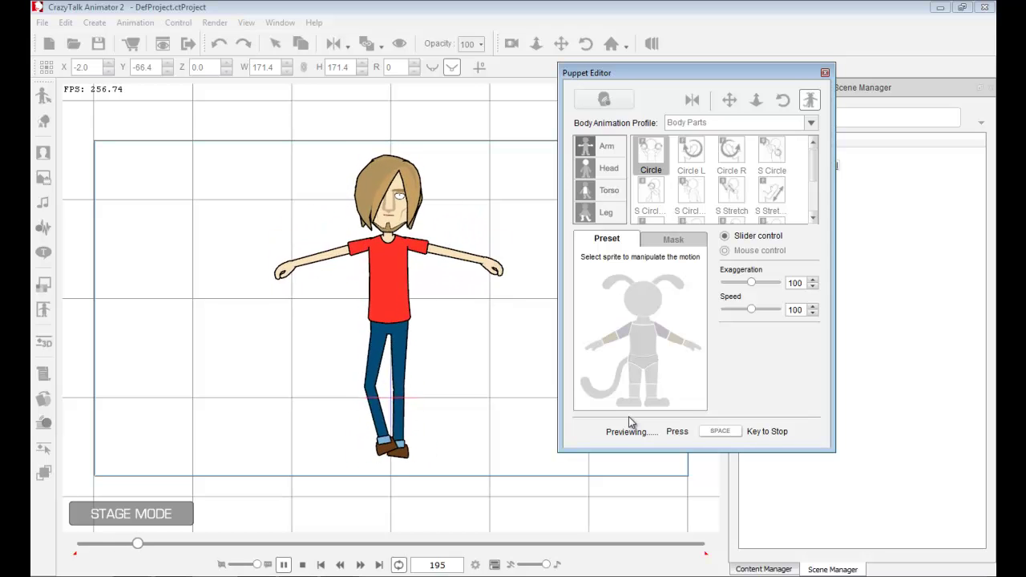
key(space)
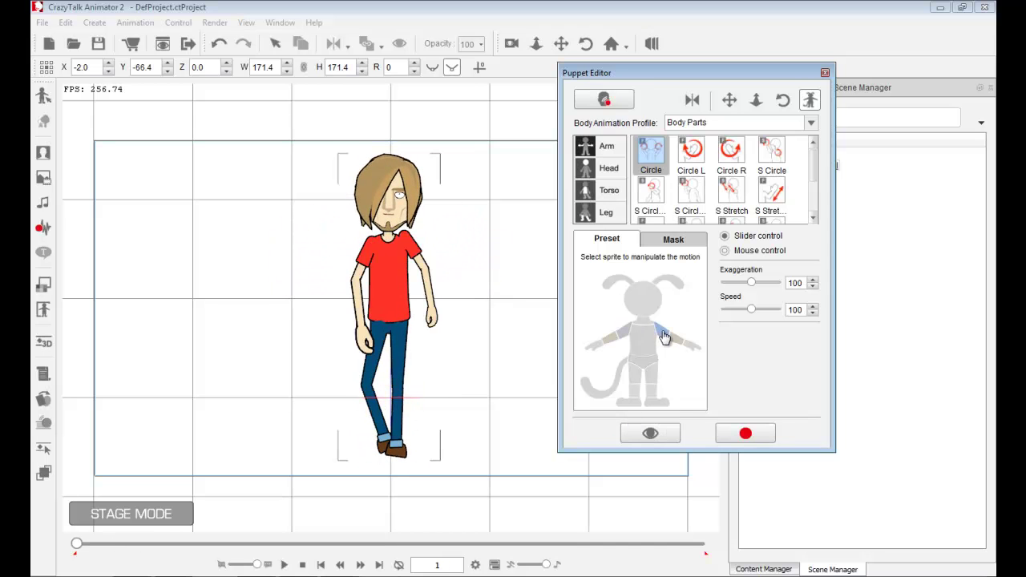
Select both upper arms on the preset dummy and increase their Arm Motion while previewing the Circle motion
click(628, 335)
click(668, 337)
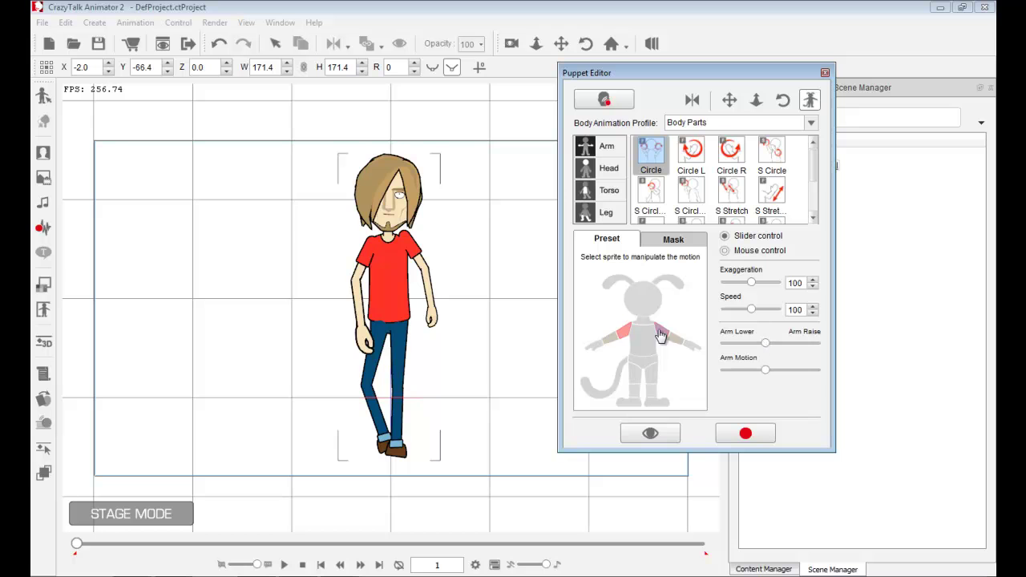
click(673, 433)
key(space)
drag(765, 343, 797, 375)
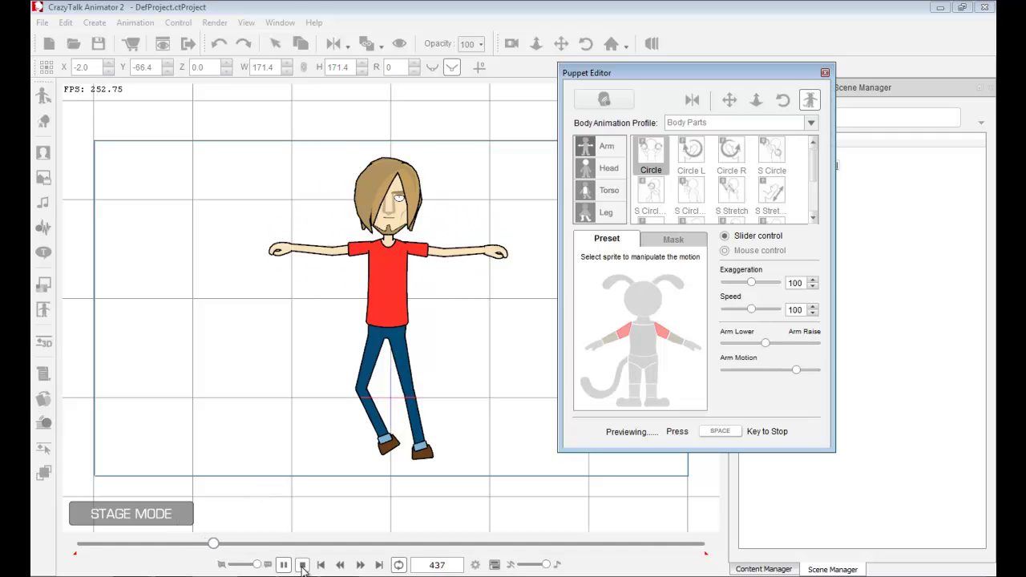
key(space)
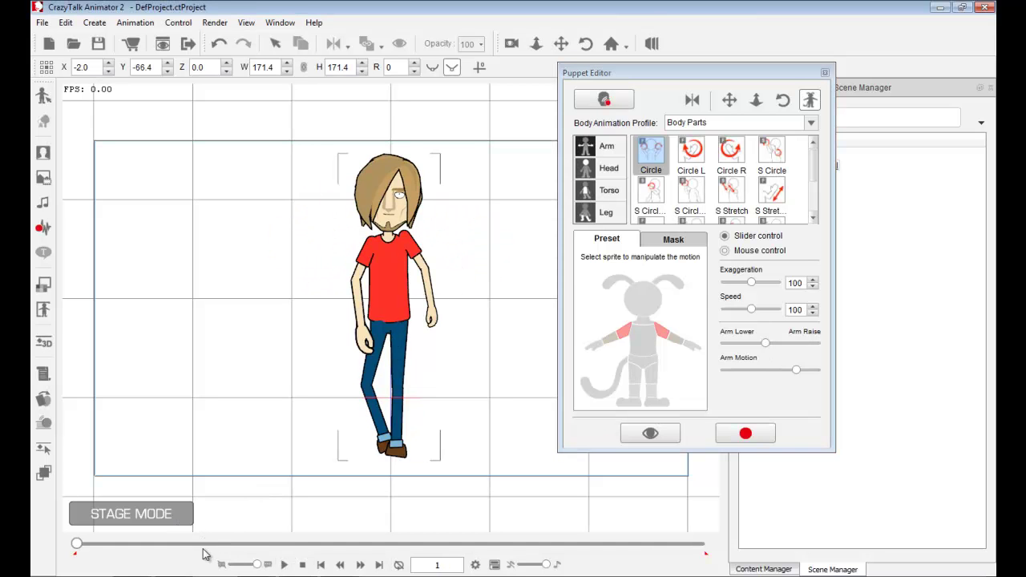
Preview the Circle motion again while returning Arm Motion to its middle setting
click(649, 434)
key(space)
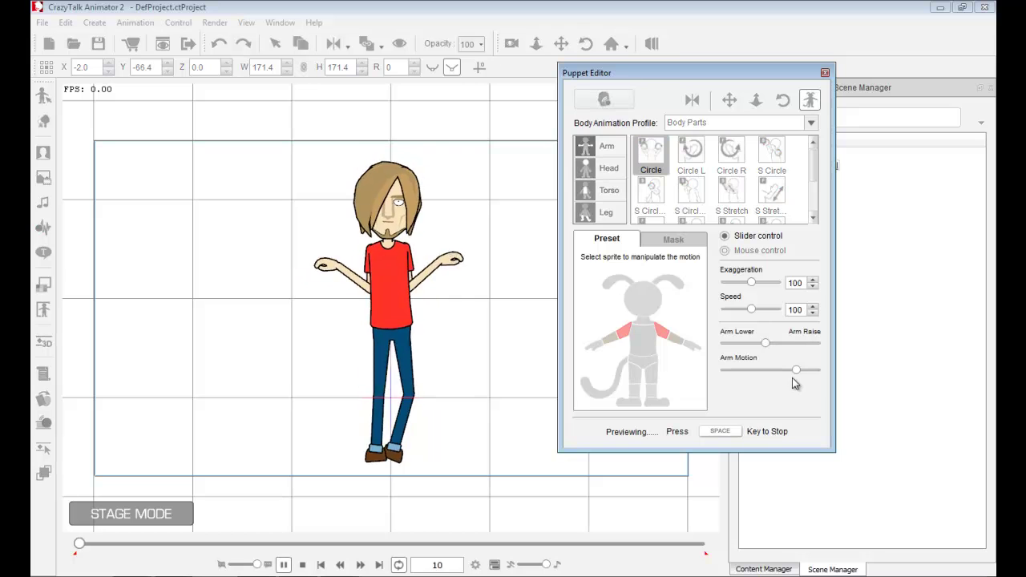
drag(798, 371, 768, 380)
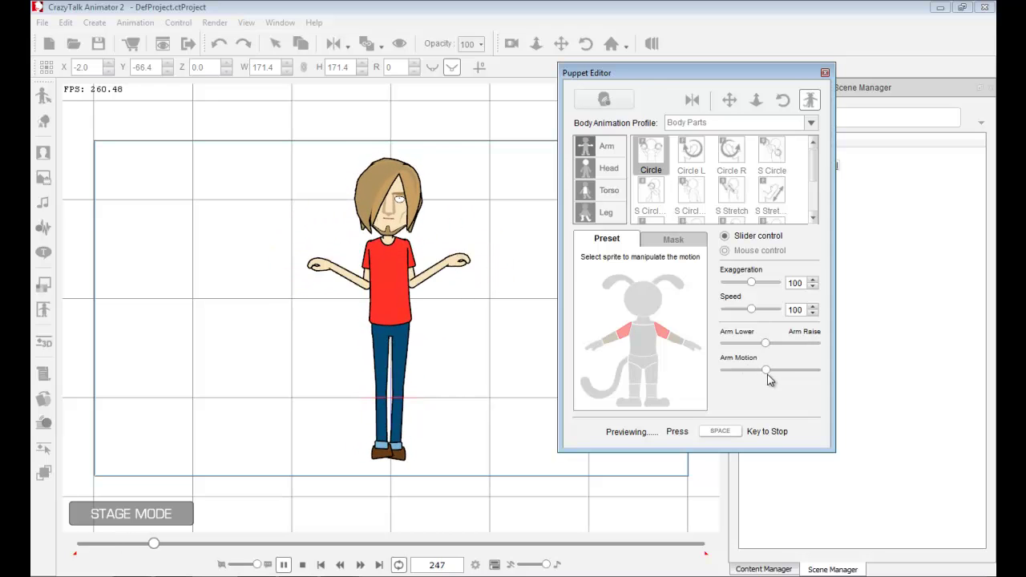
key(space)
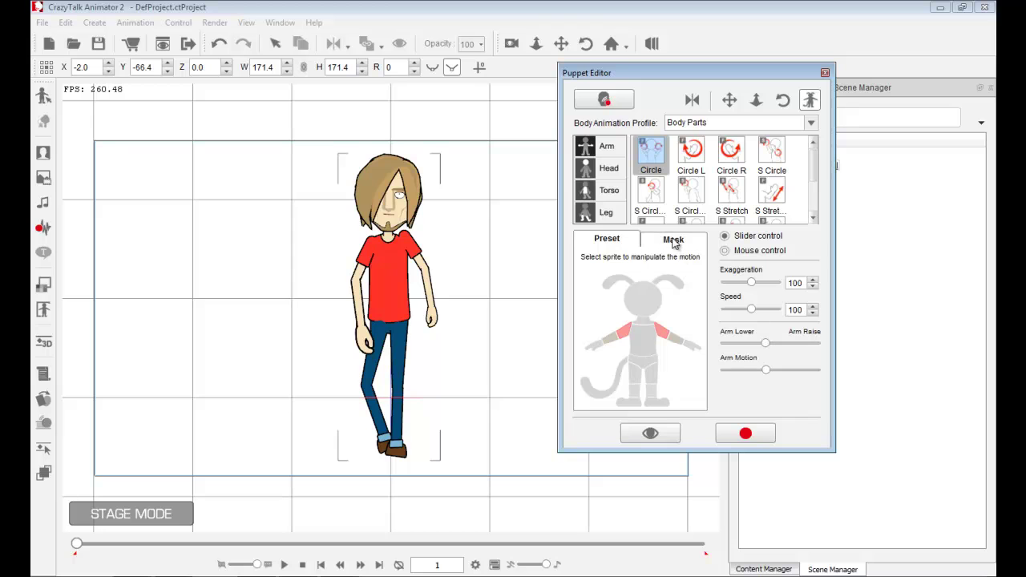
Show the Circle motion's mask and preview the motion with both arms active, and with one arm masked out
click(675, 245)
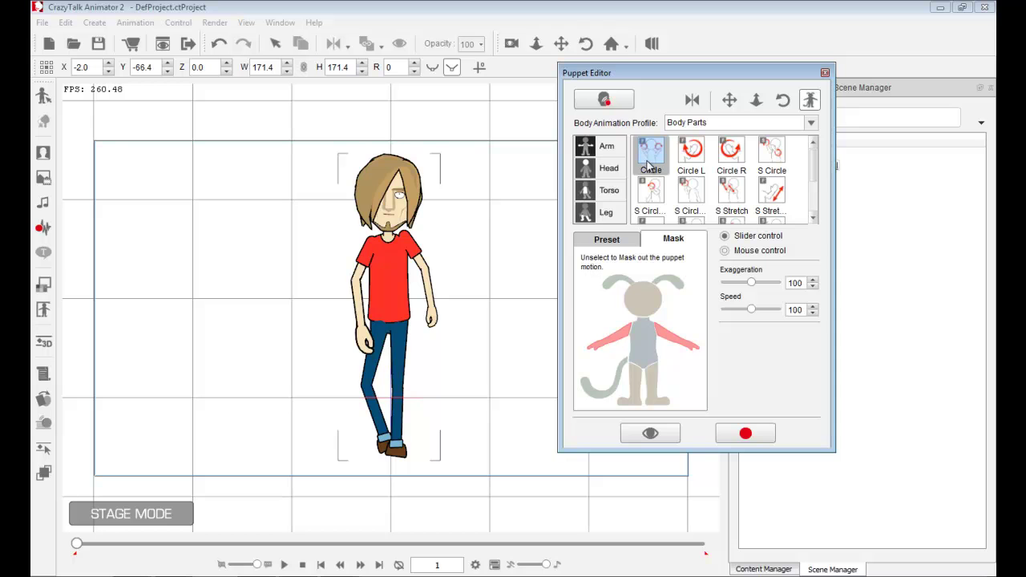
click(662, 436)
key(space)
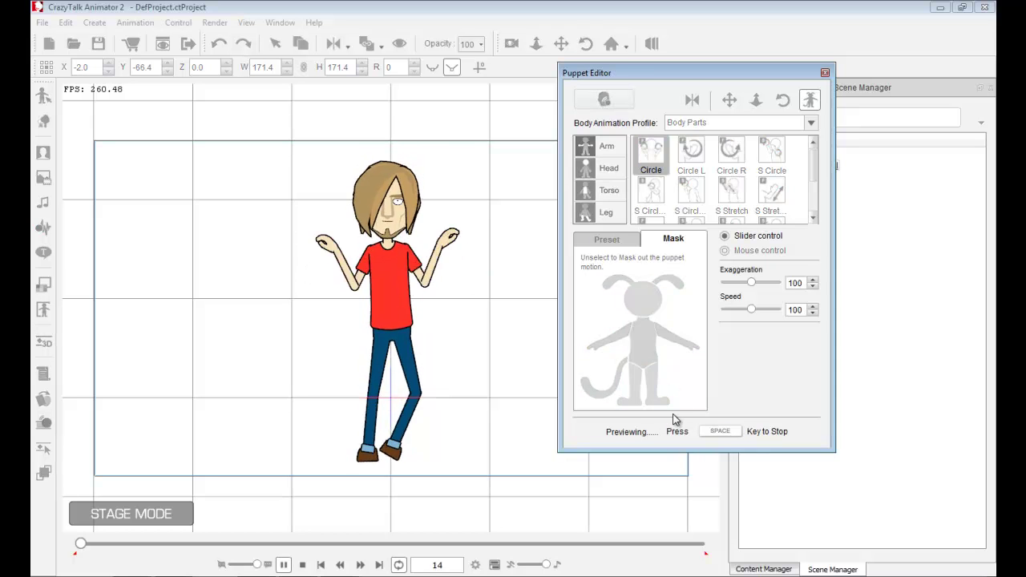
key(space)
click(657, 431)
key(space)
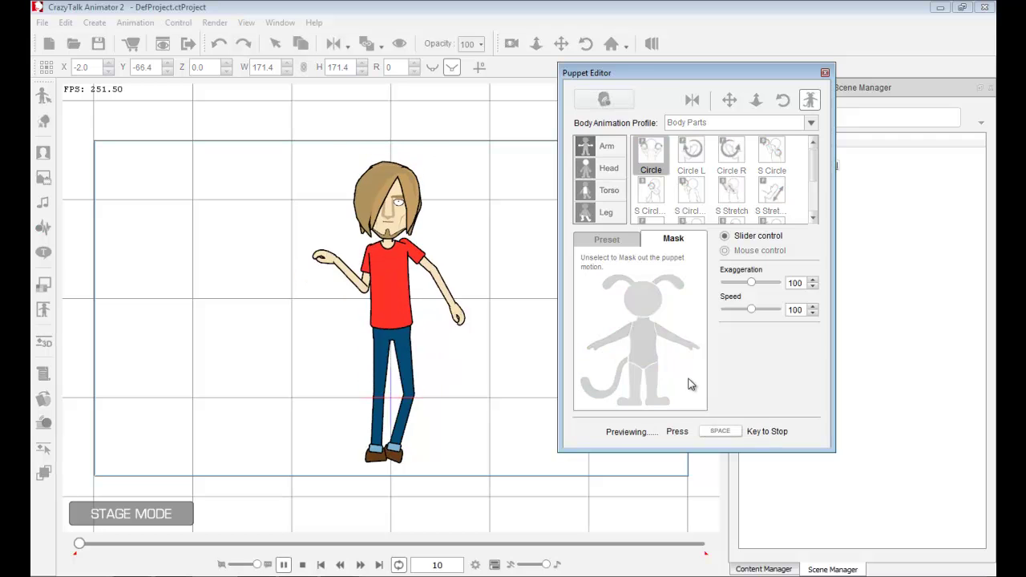
Change the mask so only the opposite arm stays active, and preview the Circle motion
click(661, 163)
click(673, 340)
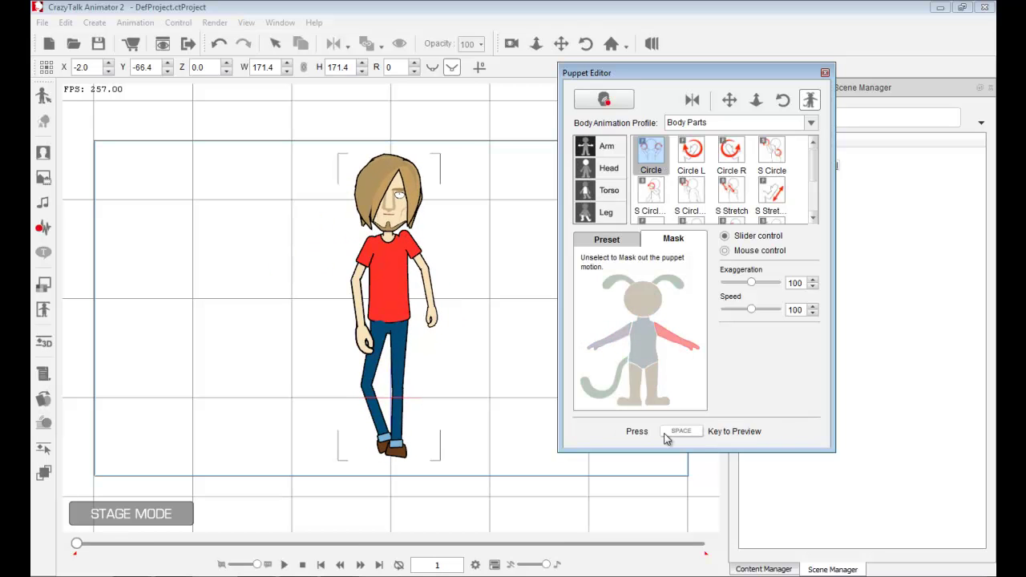
key(space)
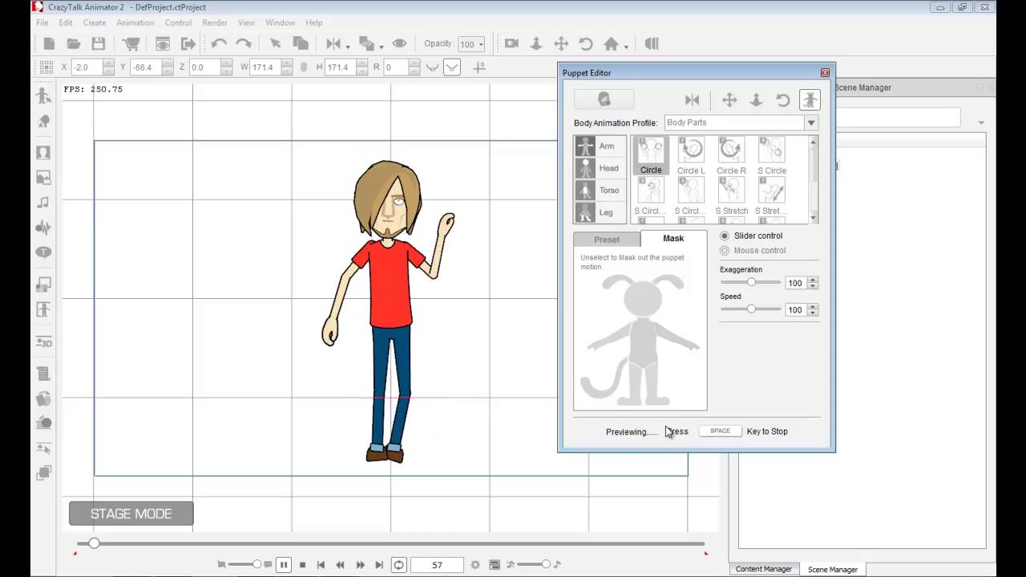
key(space)
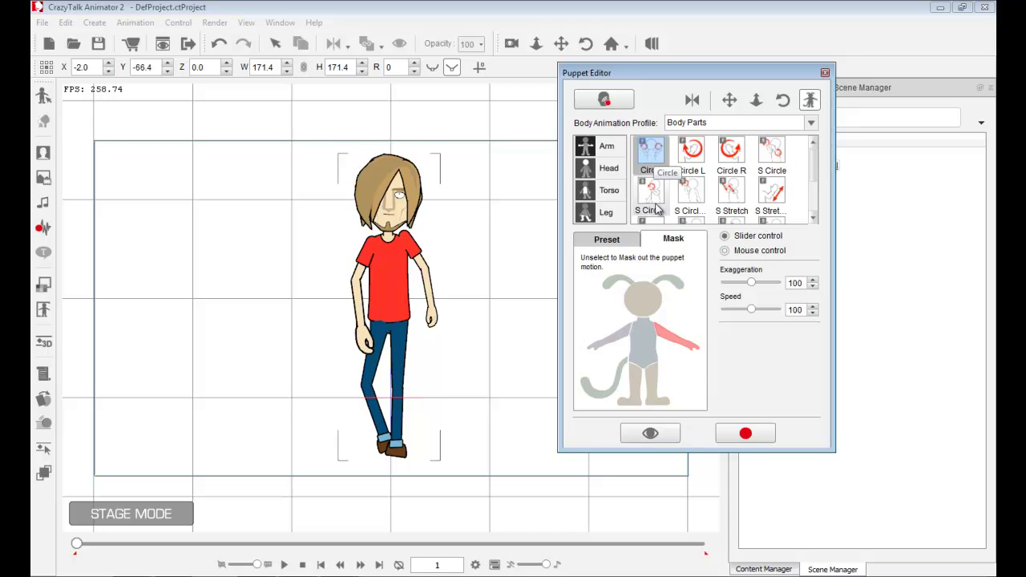
Switch the puppet to Mouse control and preview the masked Circle motion by steering it with the pointer
click(675, 343)
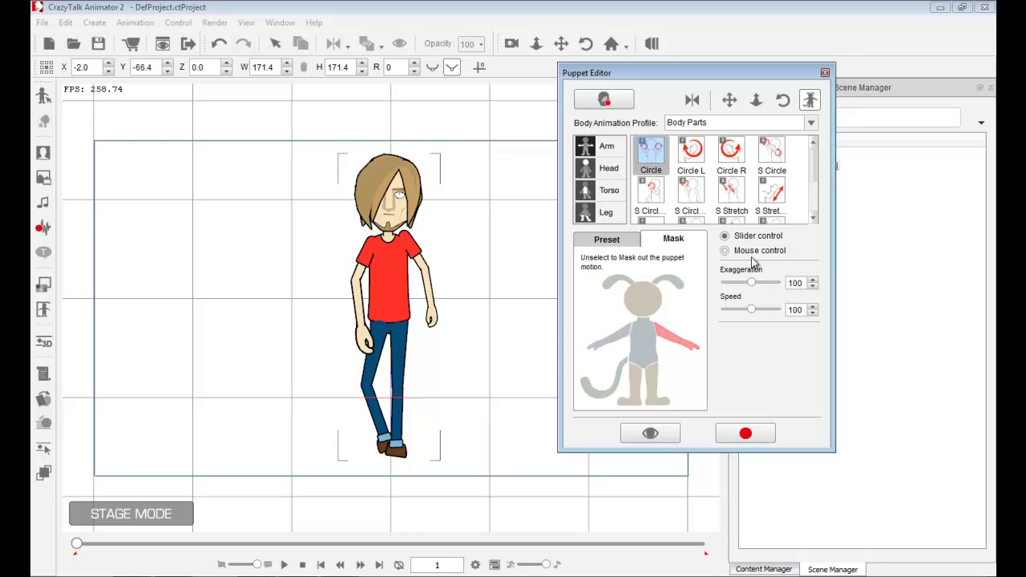
click(626, 240)
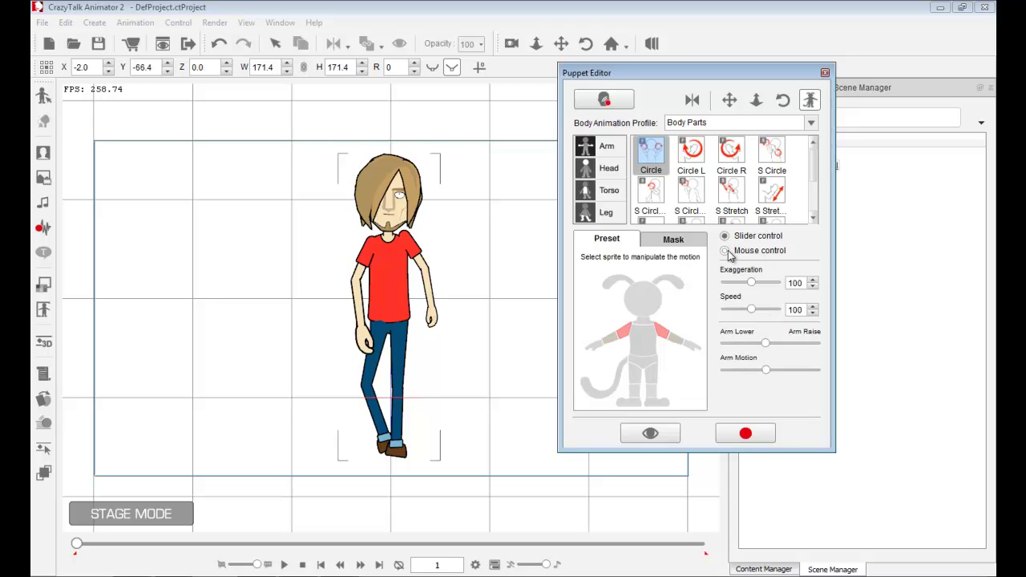
click(690, 244)
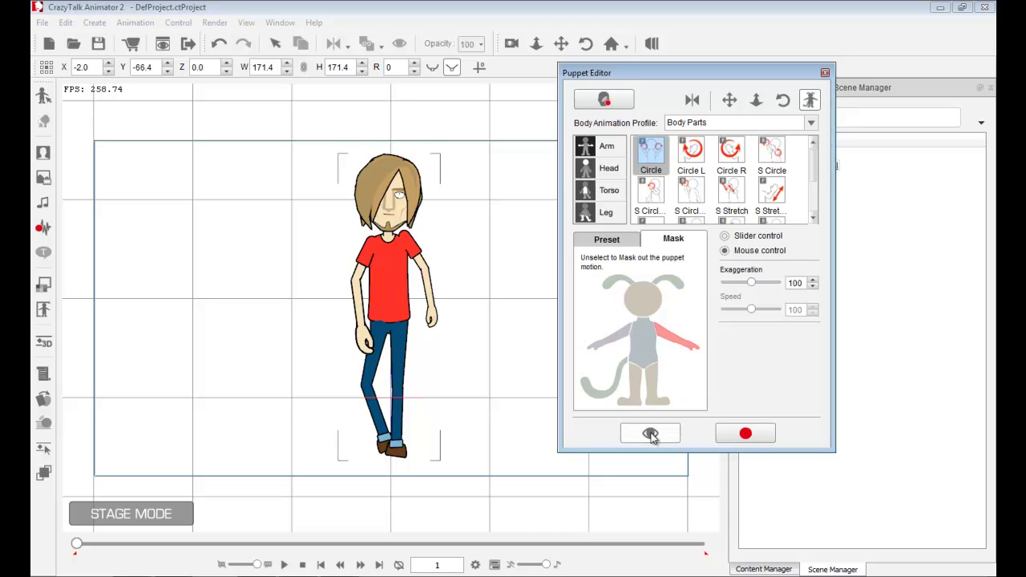
click(677, 344)
click(650, 433)
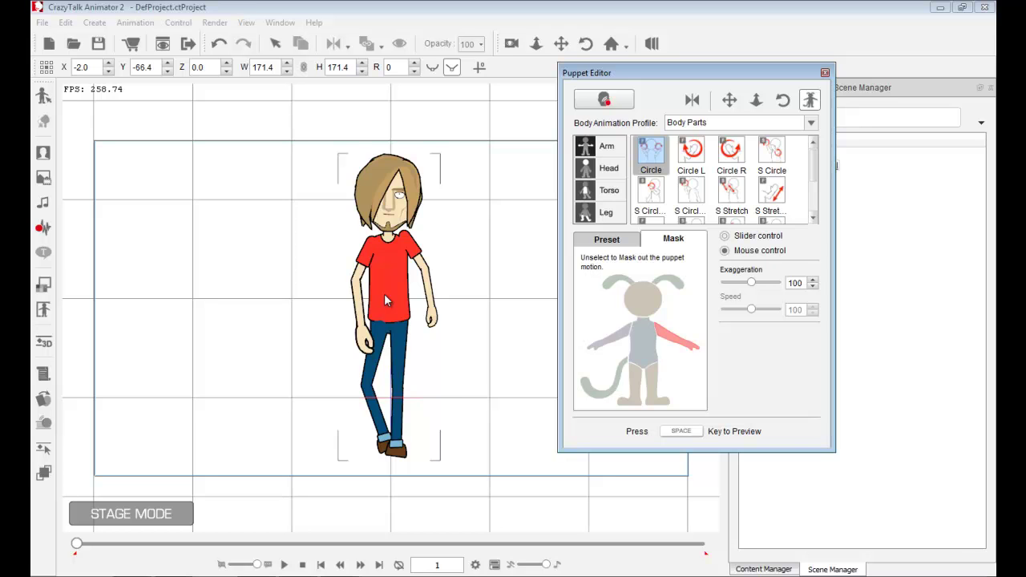
key(space)
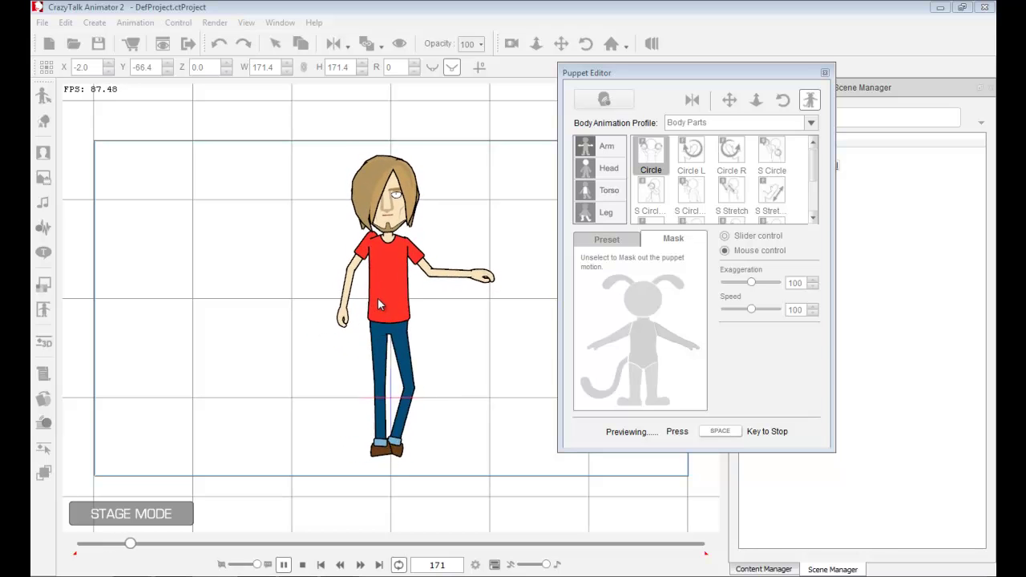
key(space)
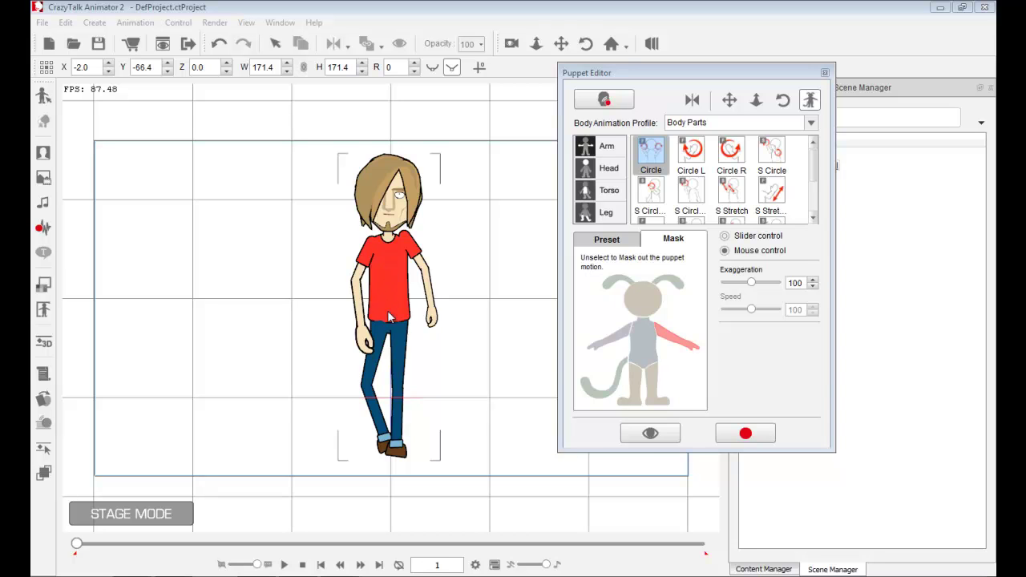
Preview the left-arm Circle motion twice under Mouse control and once under Slider control to compare them
click(650, 432)
key(space)
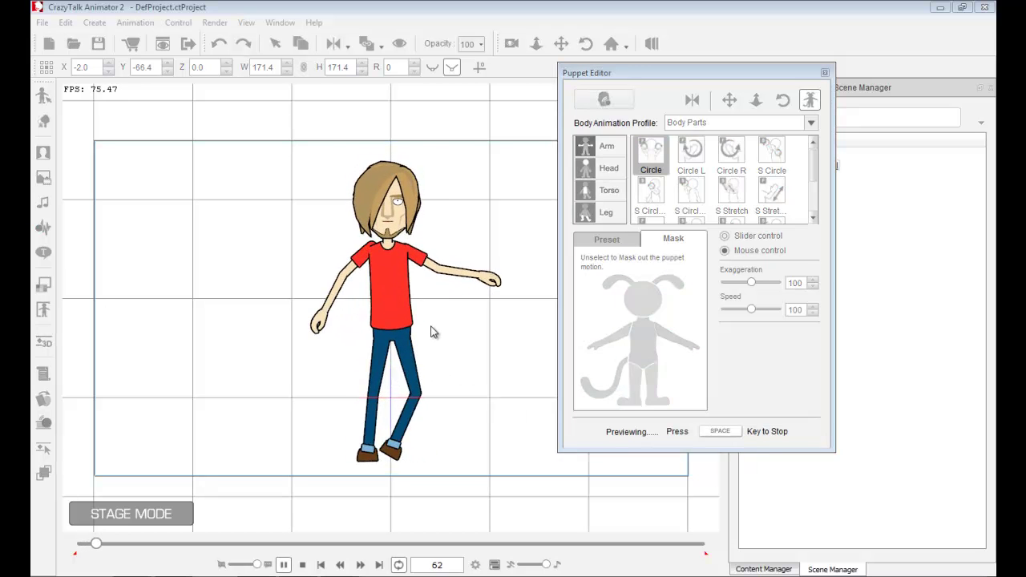
key(space)
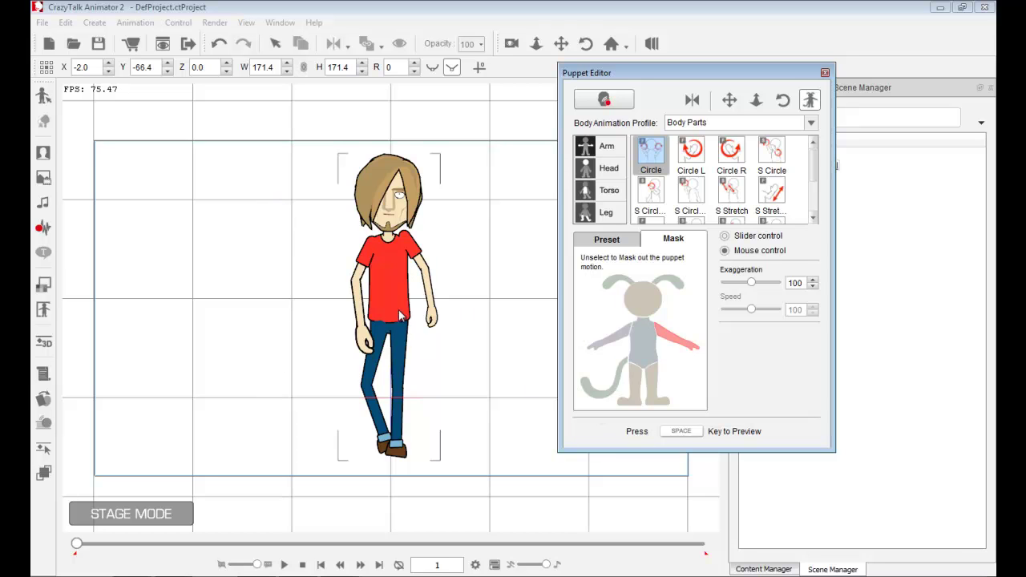
key(space)
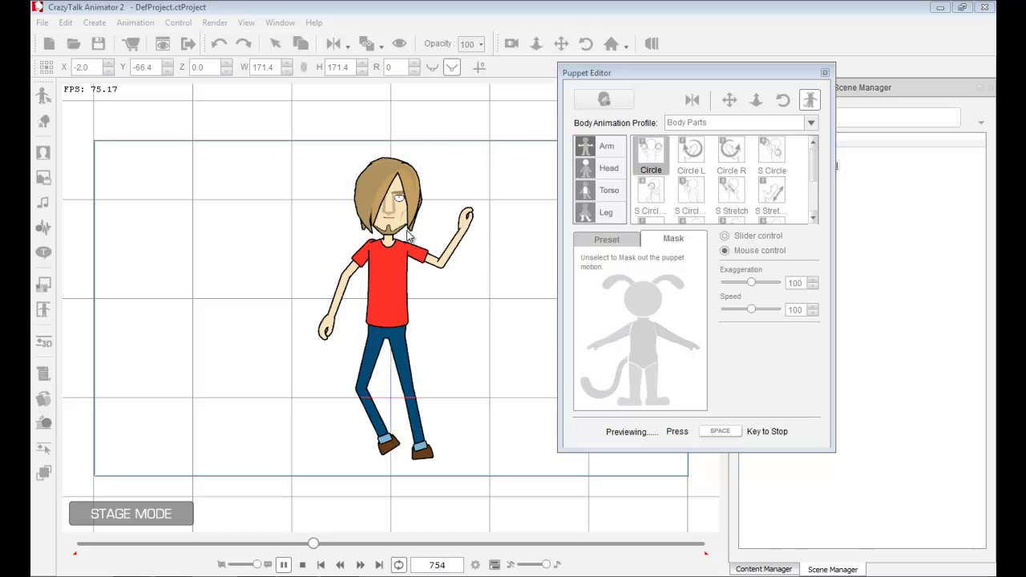
key(space)
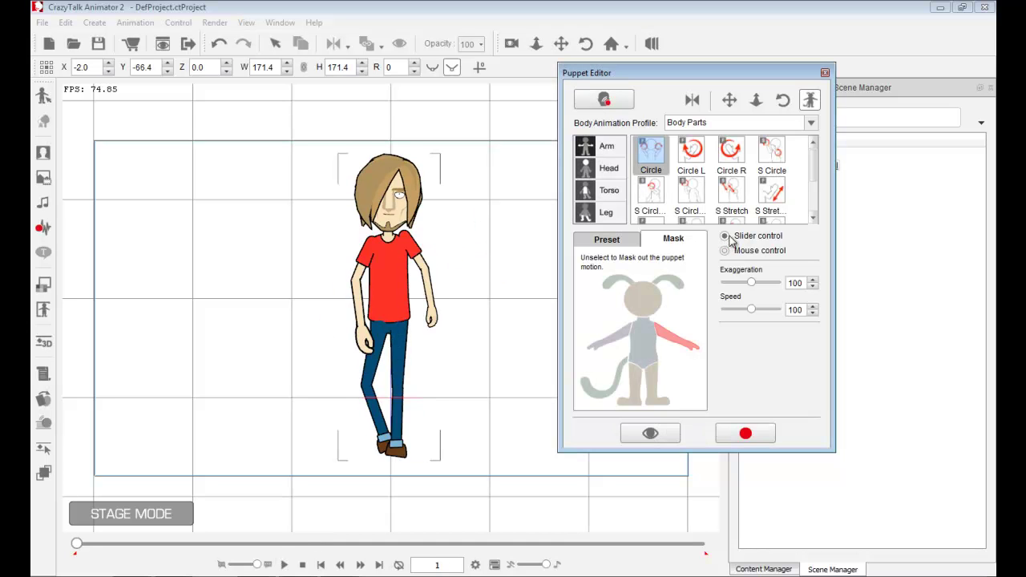
click(655, 433)
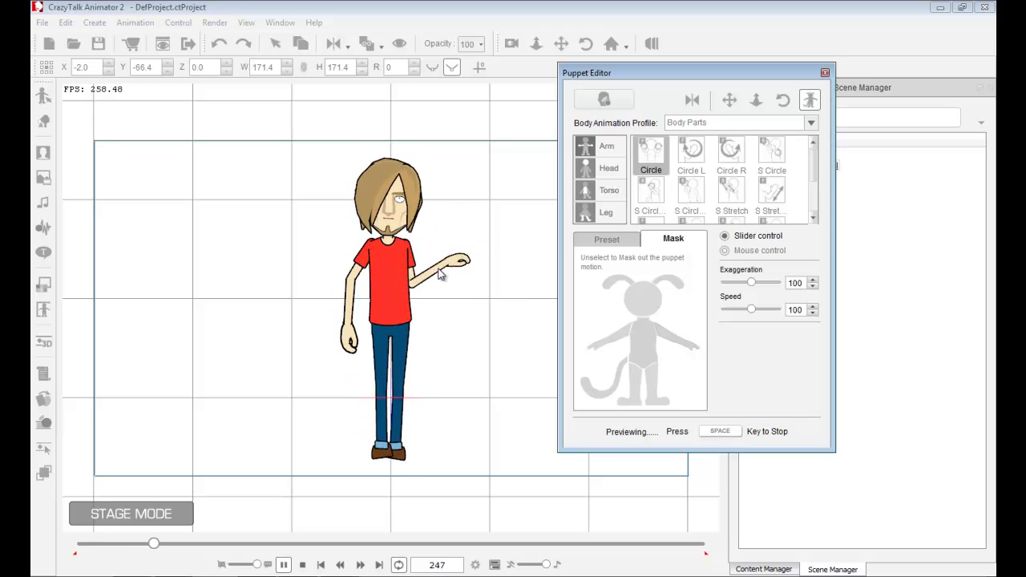
key(space)
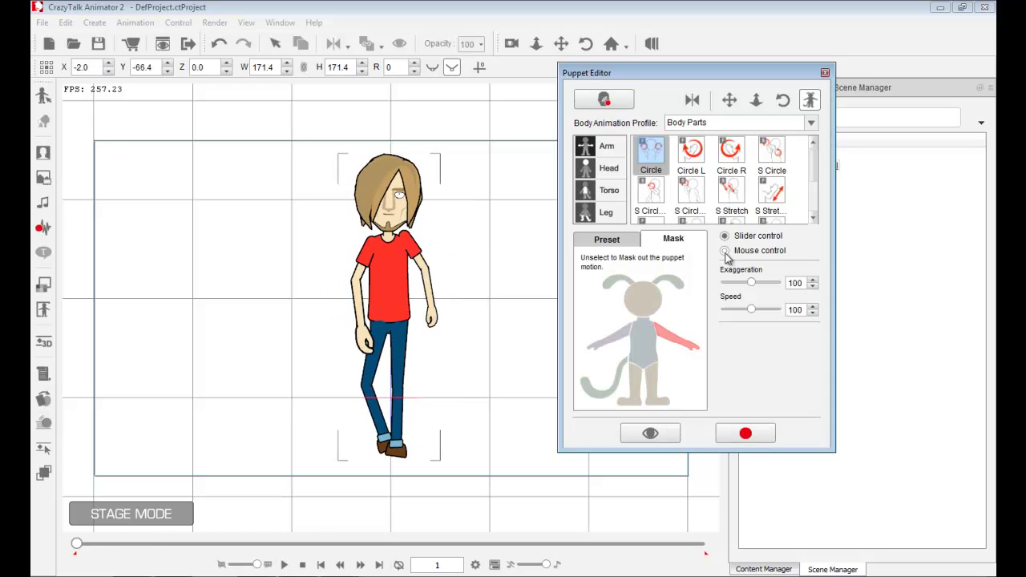
Switch back to Mouse control, record a left-arm Circle motion over the walk from frame 1, and play back the take
click(745, 434)
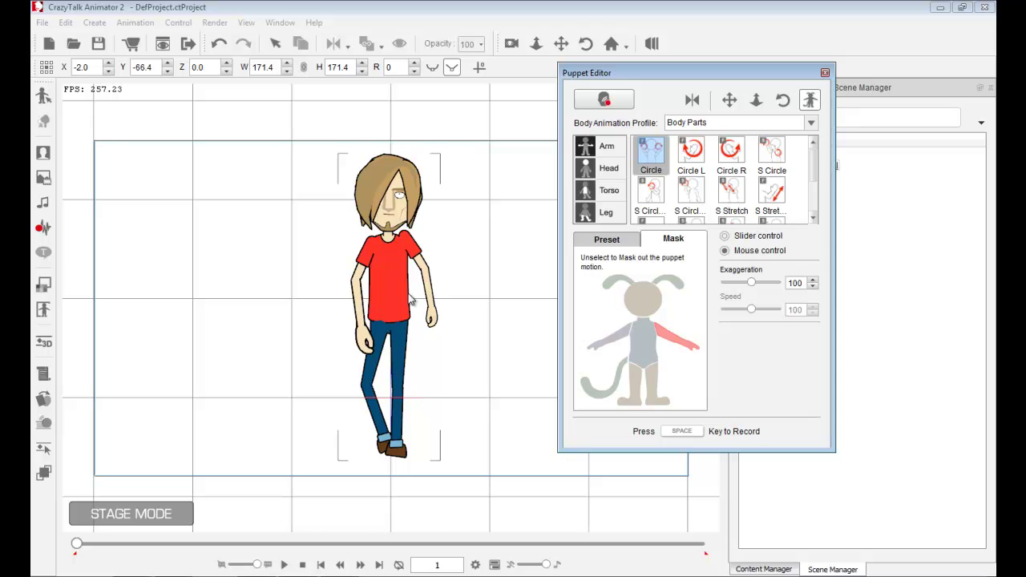
key(space)
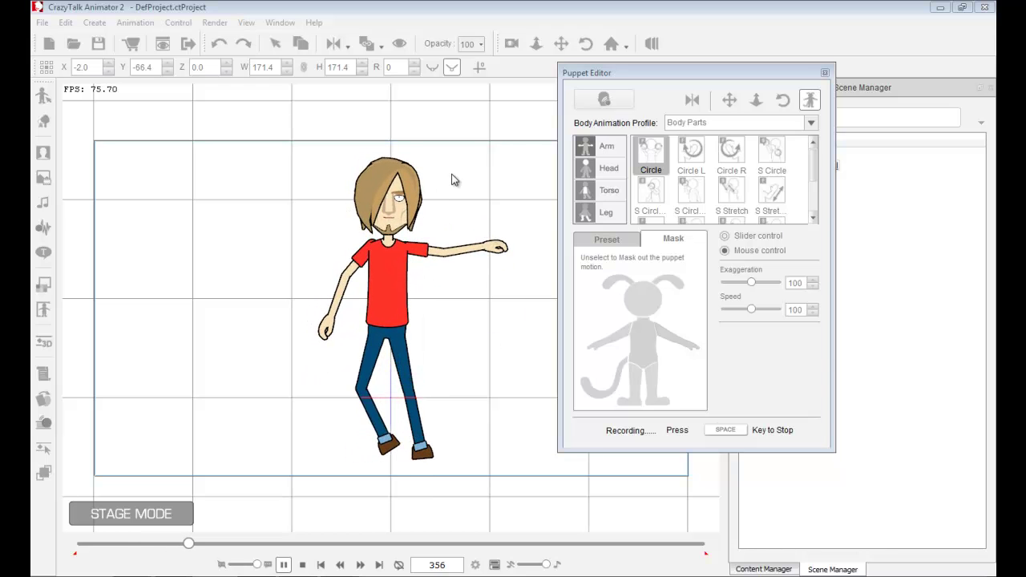
key(space)
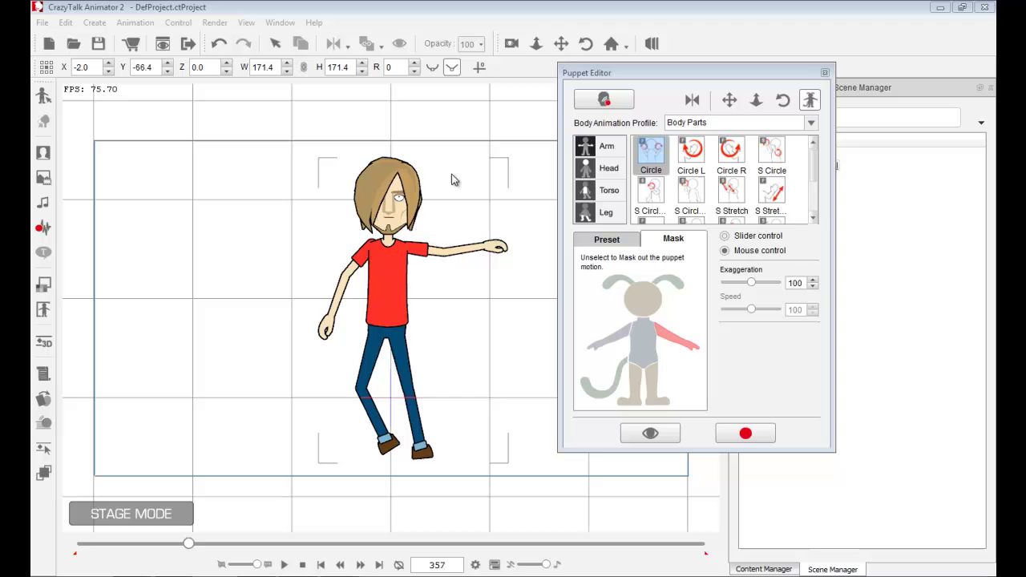
click(284, 565)
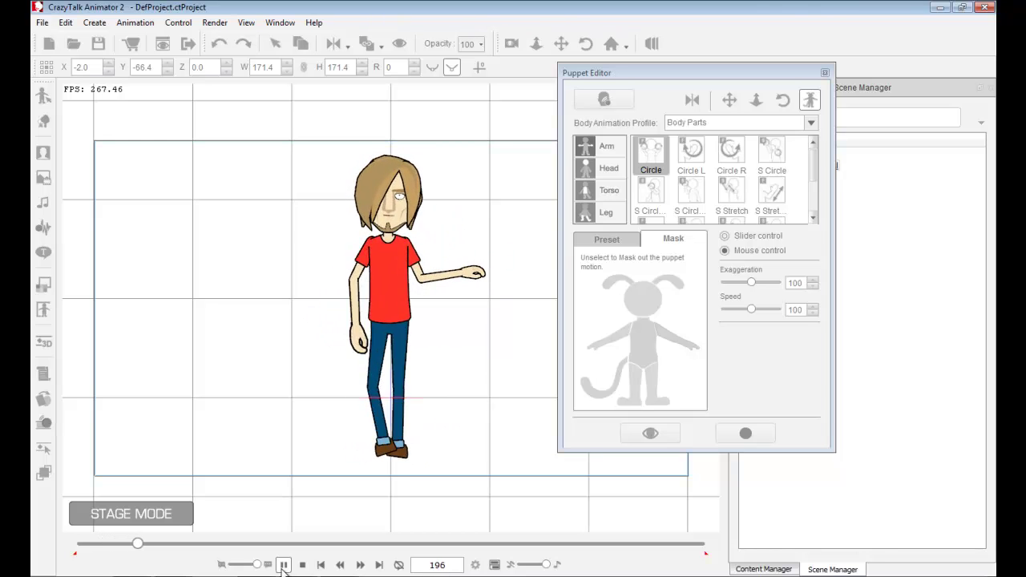
click(302, 565)
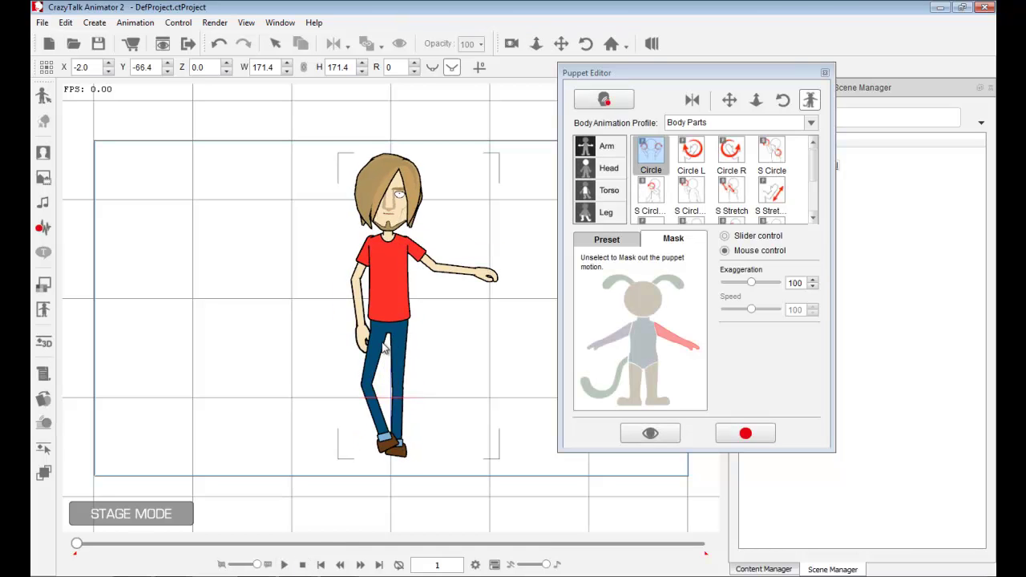
Undo the recorded left-arm motion and play back the walk briefly to check it
click(221, 45)
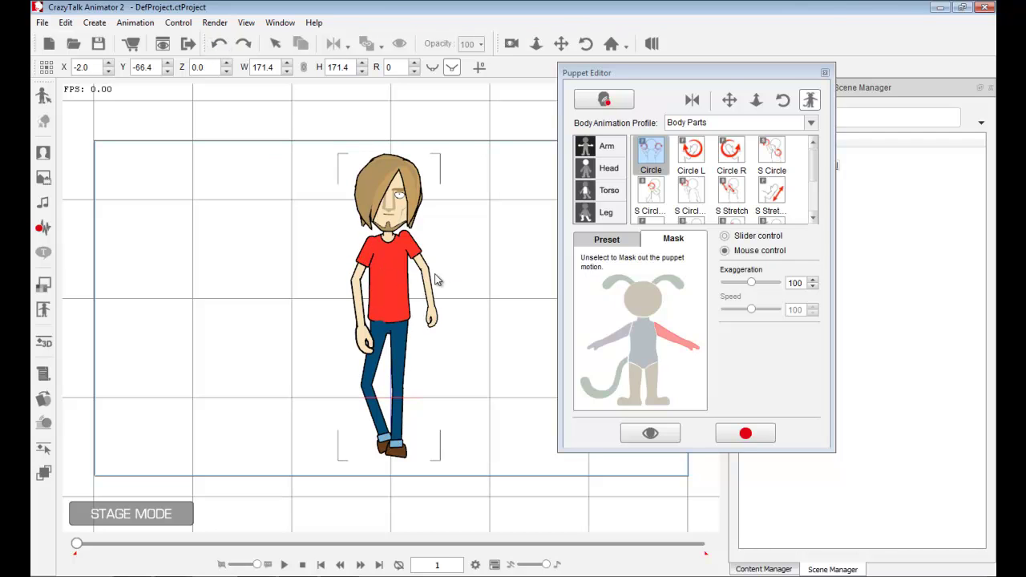
click(284, 566)
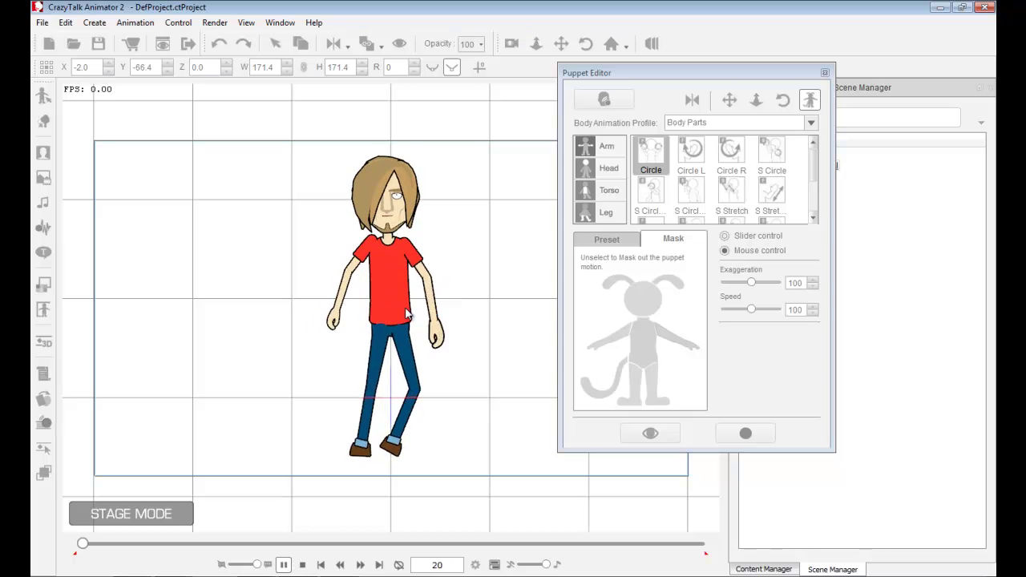
click(303, 566)
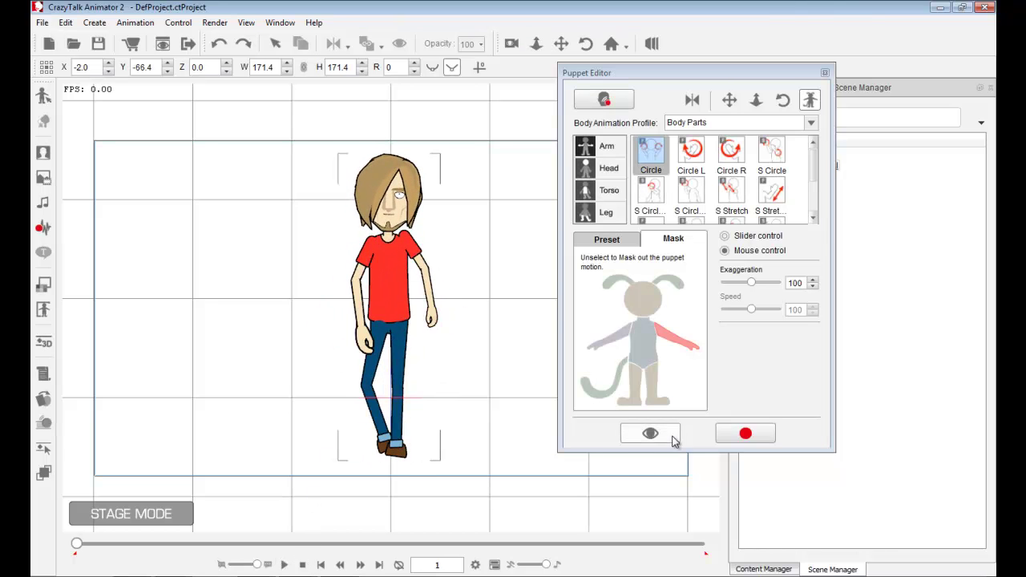
Record the left-arm Circle motion again from frame 1 with Mouse control and play back the result
click(744, 433)
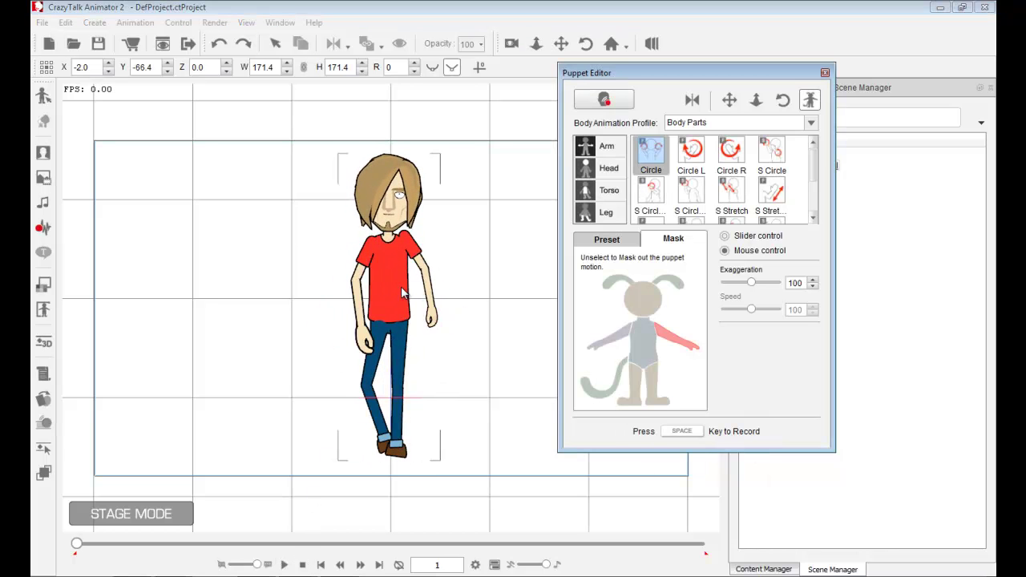
key(space)
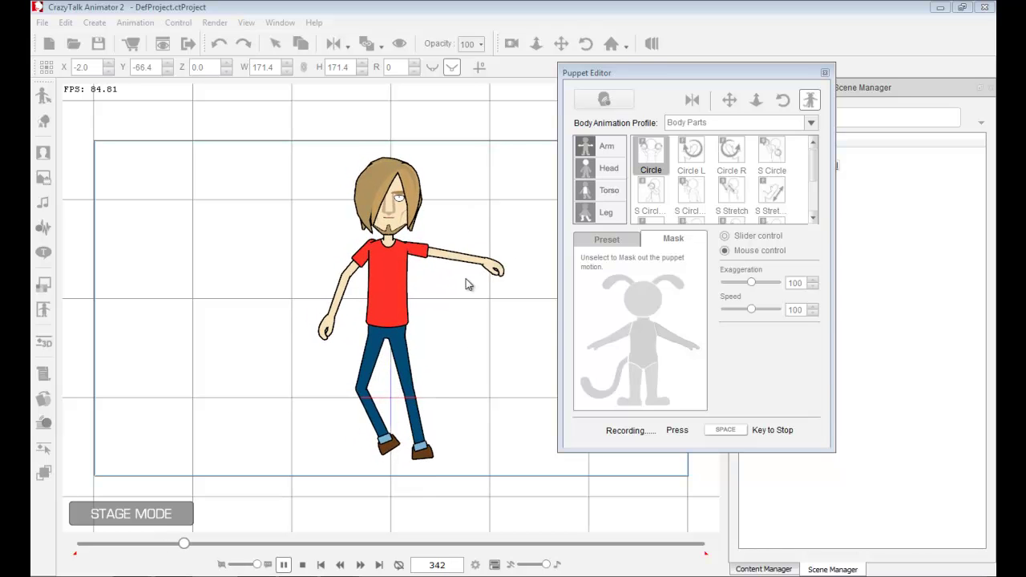
key(space)
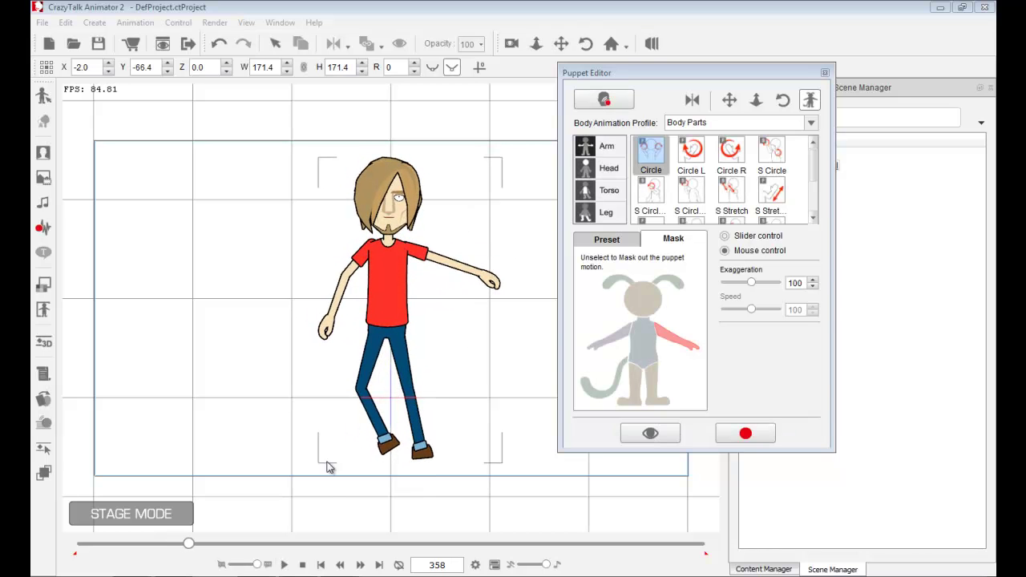
click(285, 565)
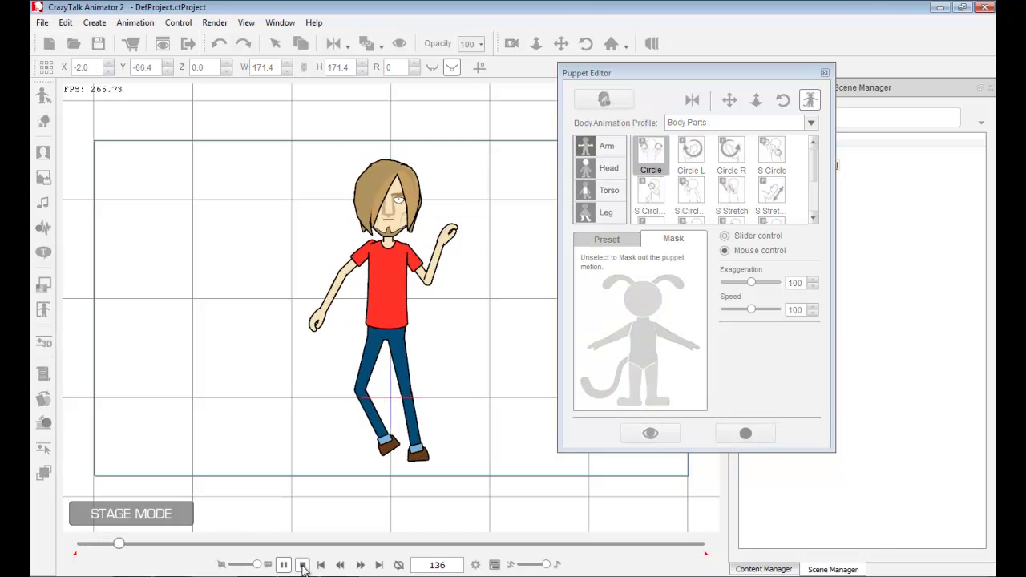
click(302, 565)
Open the Timeline to examine Saul's puppet clip at frame 161, and close it again
click(495, 565)
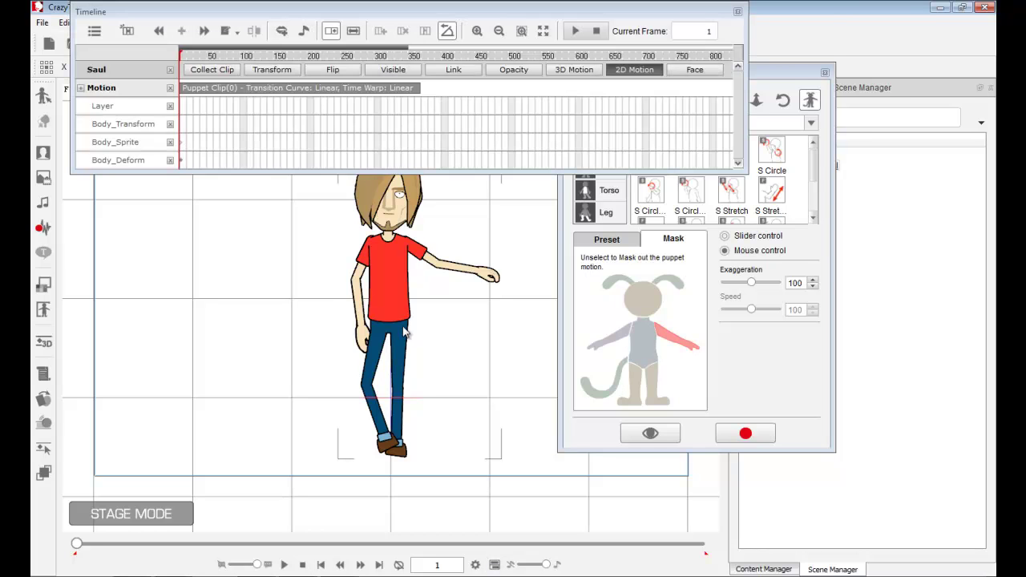
click(287, 90)
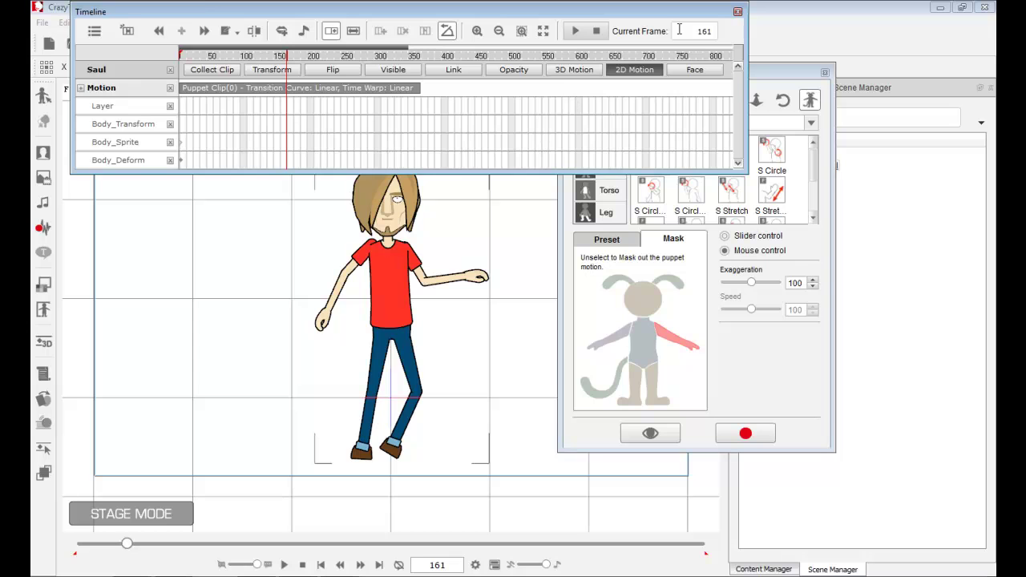
click(738, 12)
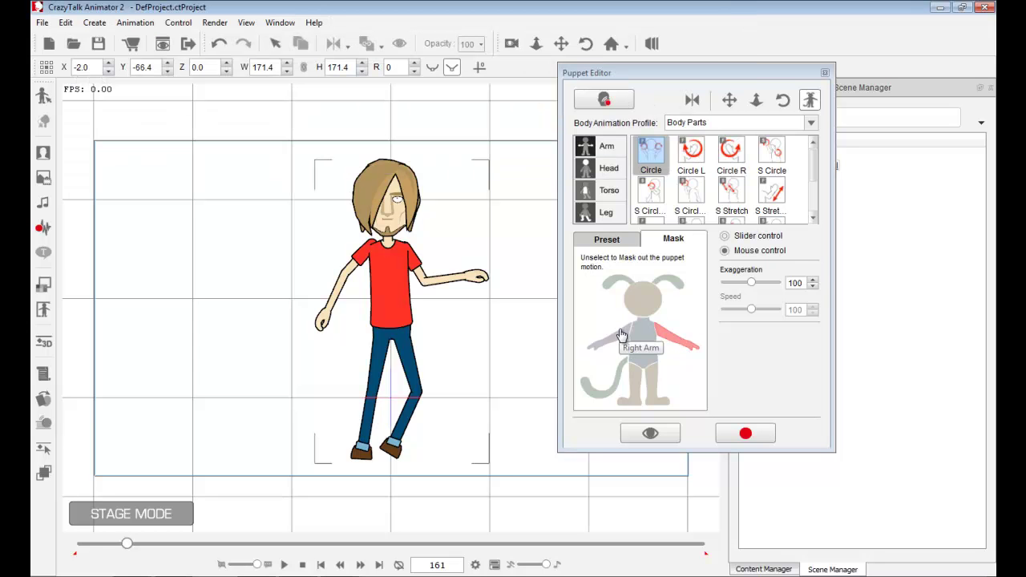
Change the Circle mask so the left arm is masked out and only the right arm is active
click(671, 340)
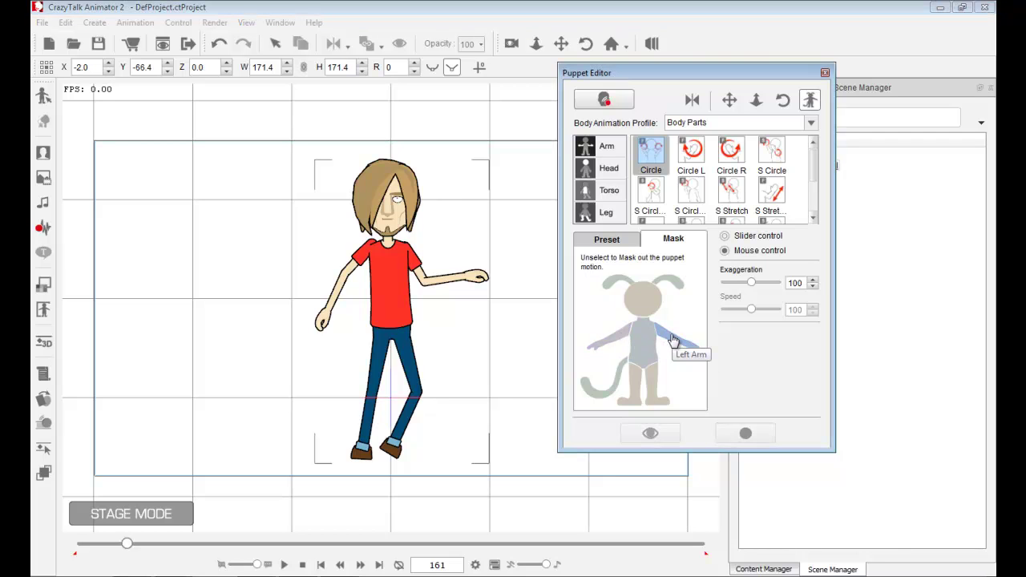
click(618, 342)
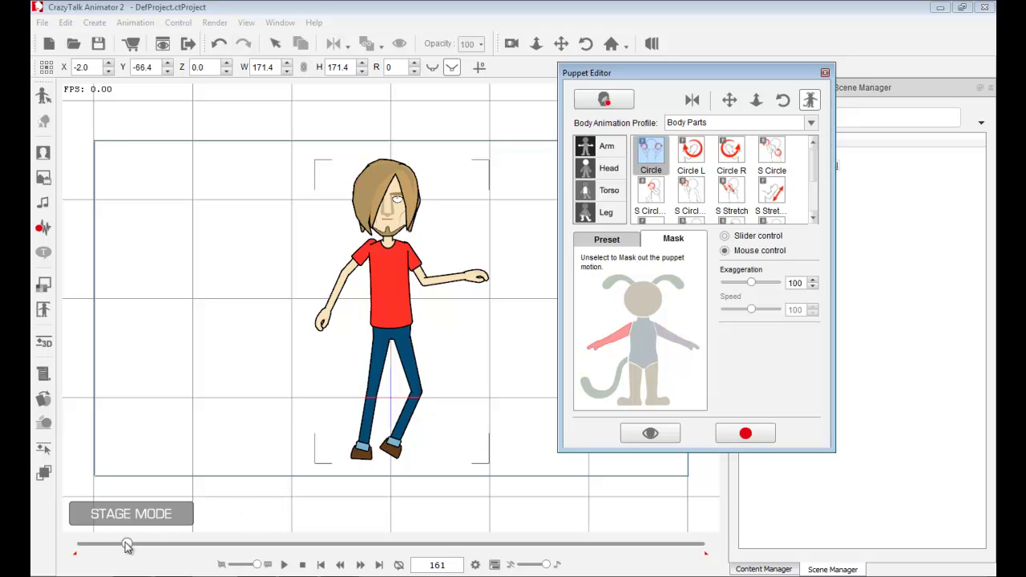
drag(127, 546, 127, 545)
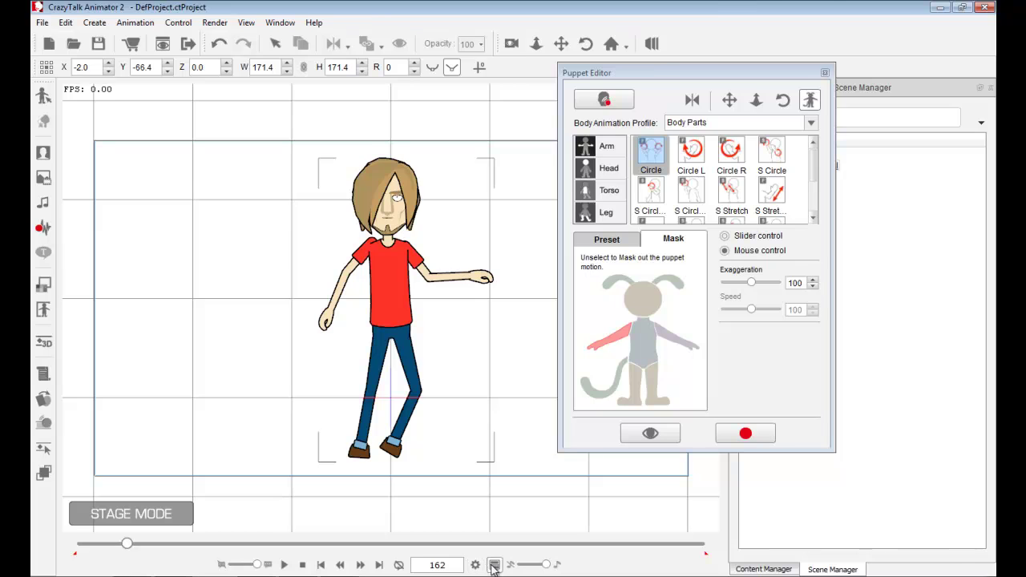
Scrub through Saul's puppet clip in the Timeline, return the playhead to frame 1, and close the Timeline
click(493, 565)
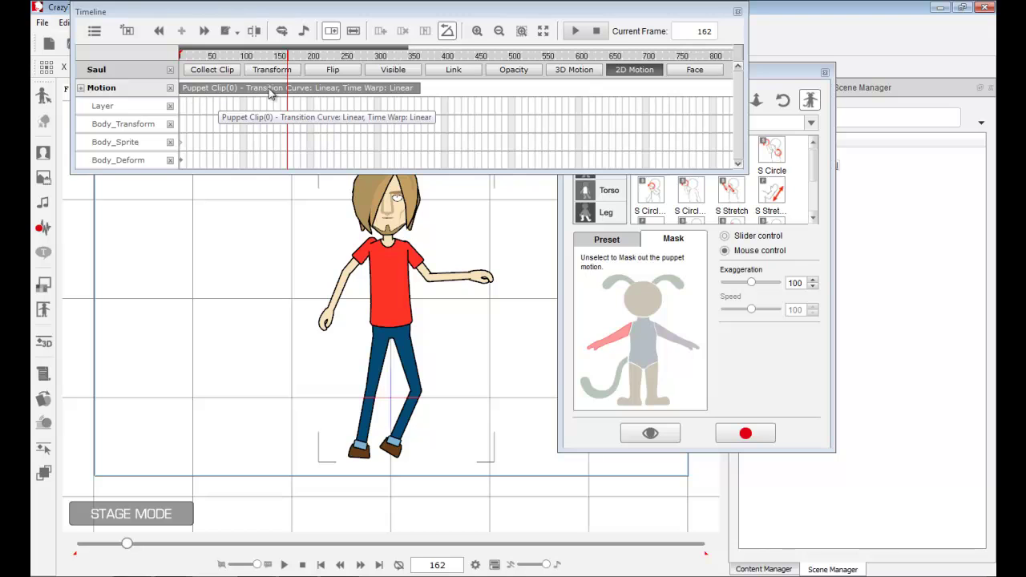
drag(287, 55, 240, 58)
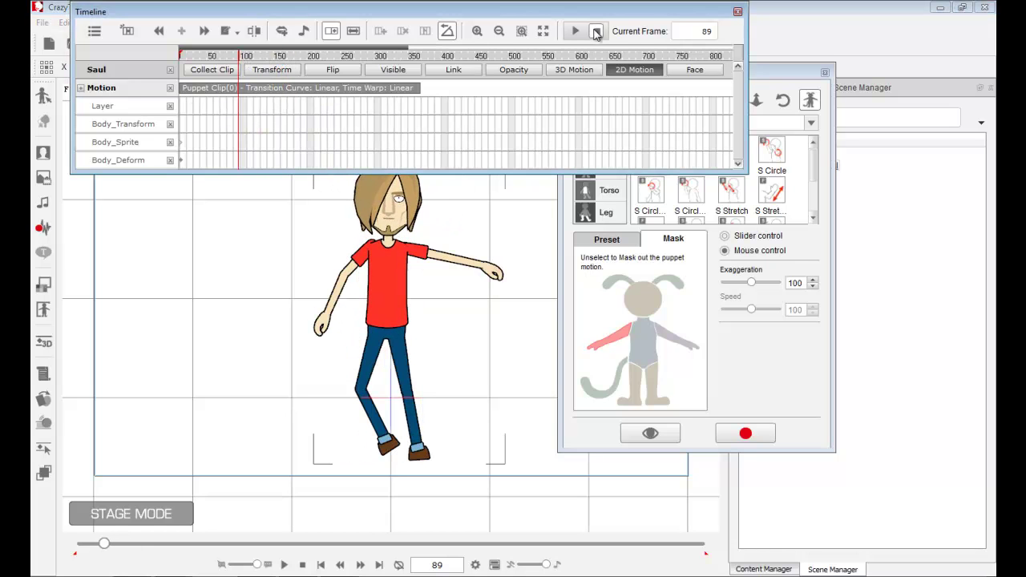
click(596, 32)
click(303, 565)
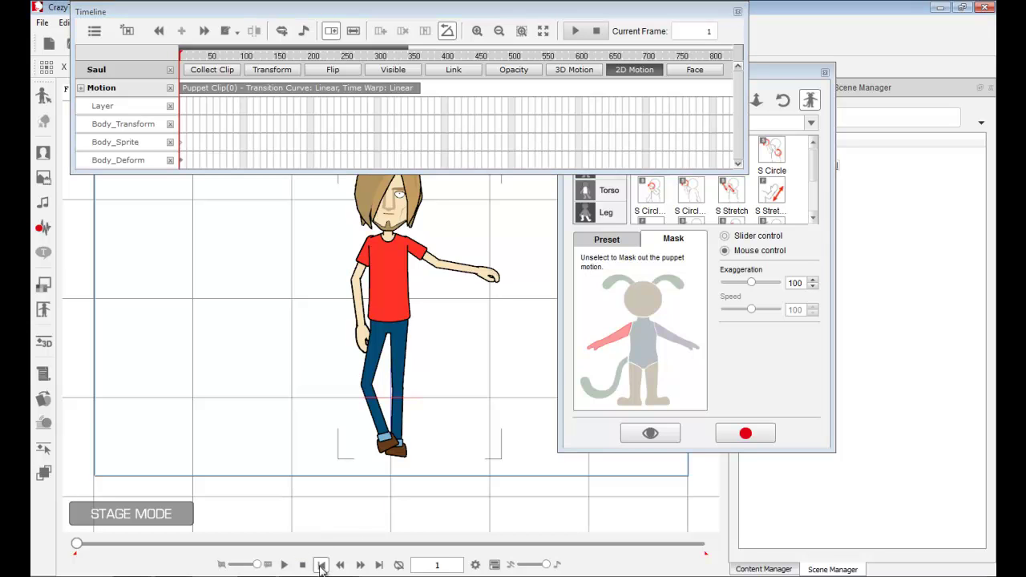
click(738, 13)
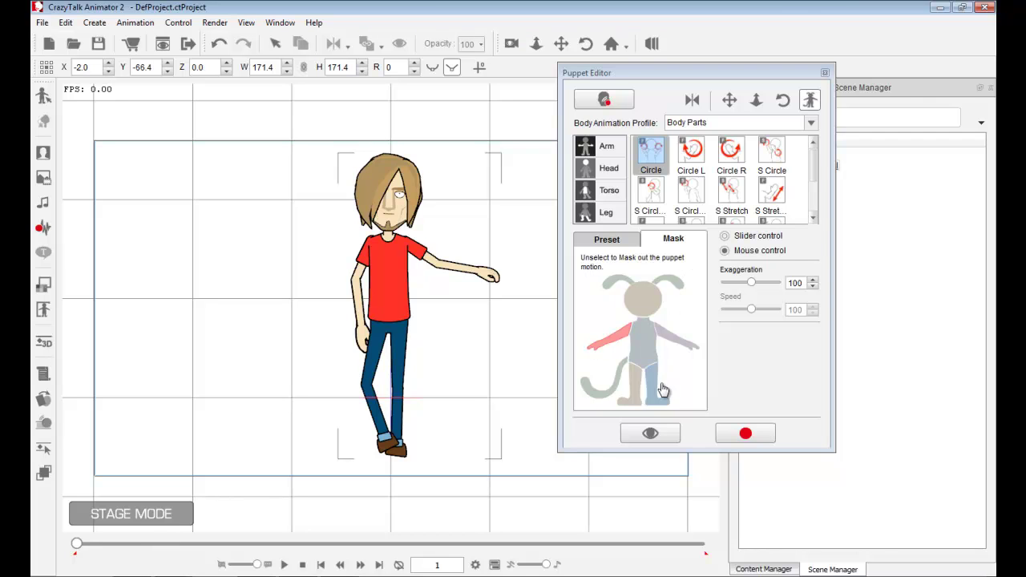
Preview the right-arm Circle motion by steering it with the pointer under Mouse control
click(649, 435)
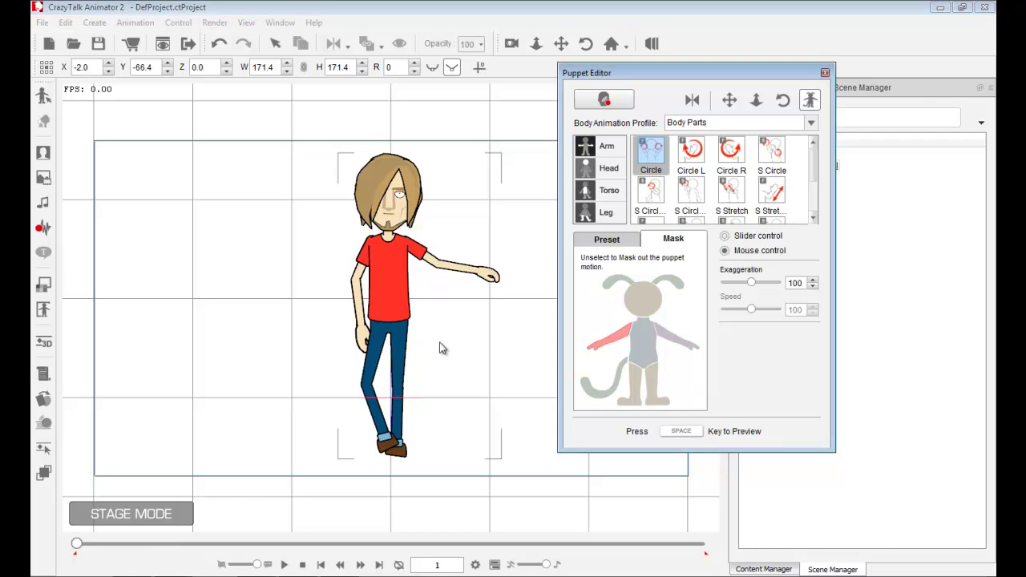
key(space)
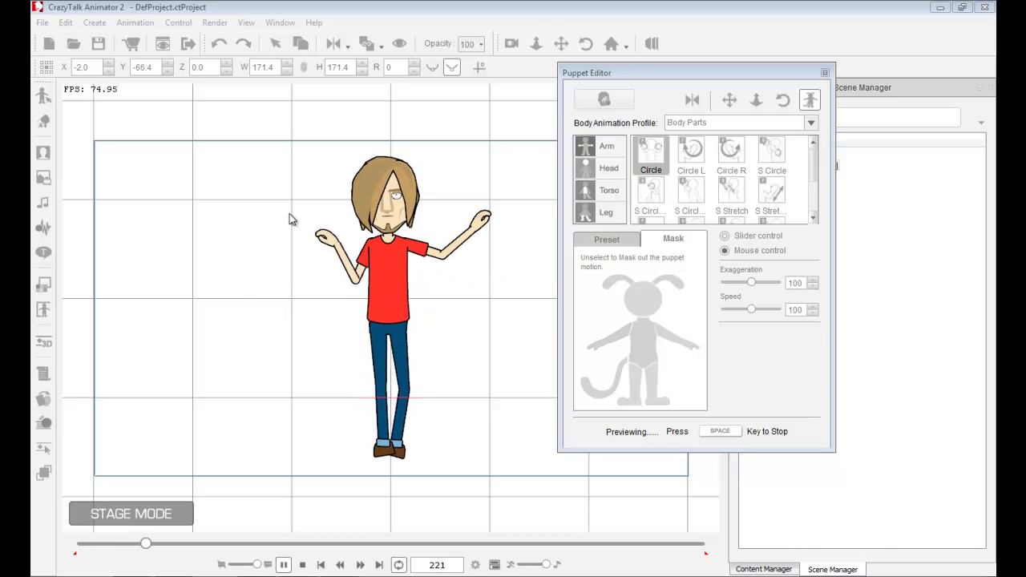
key(space)
Record the right-arm Circle motion over the existing clip with Mouse control and play back the combined animation from frame 1
click(745, 434)
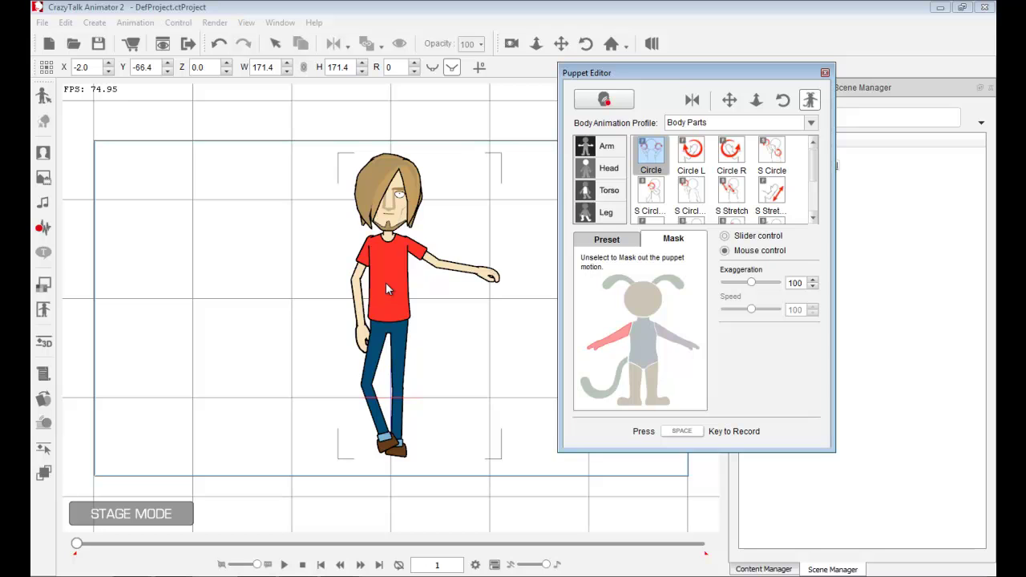
key(space)
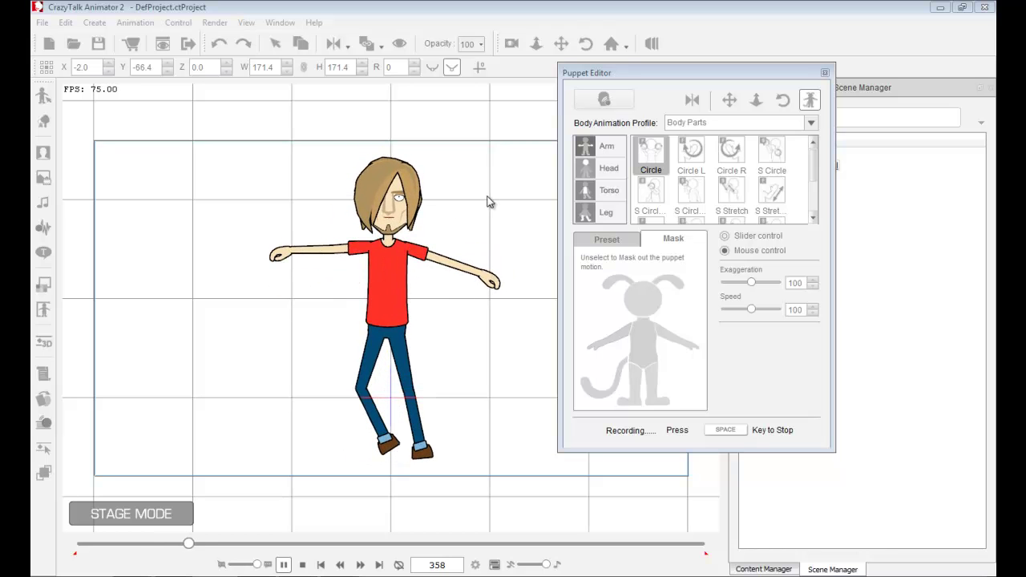
key(space)
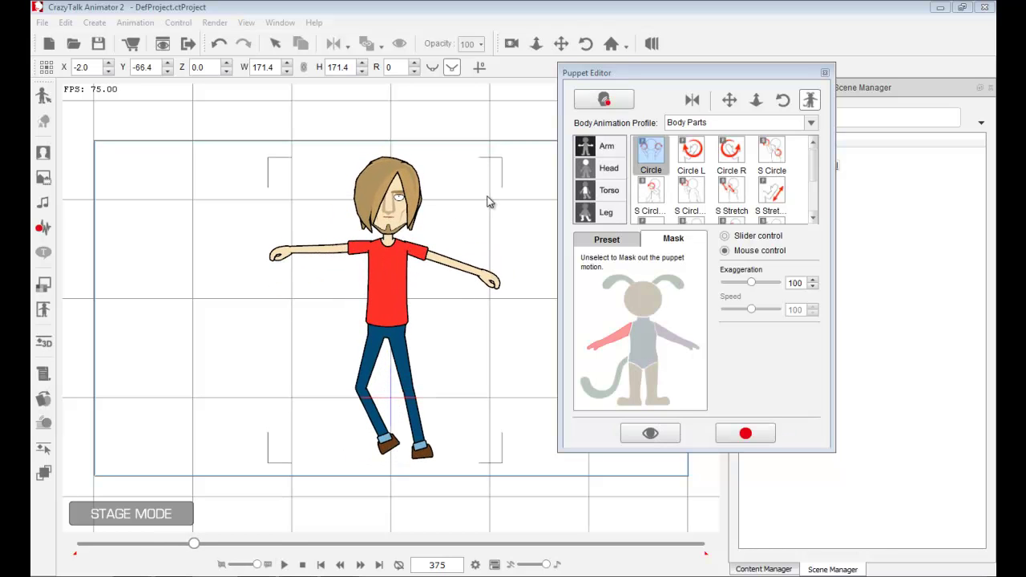
click(302, 566)
click(285, 565)
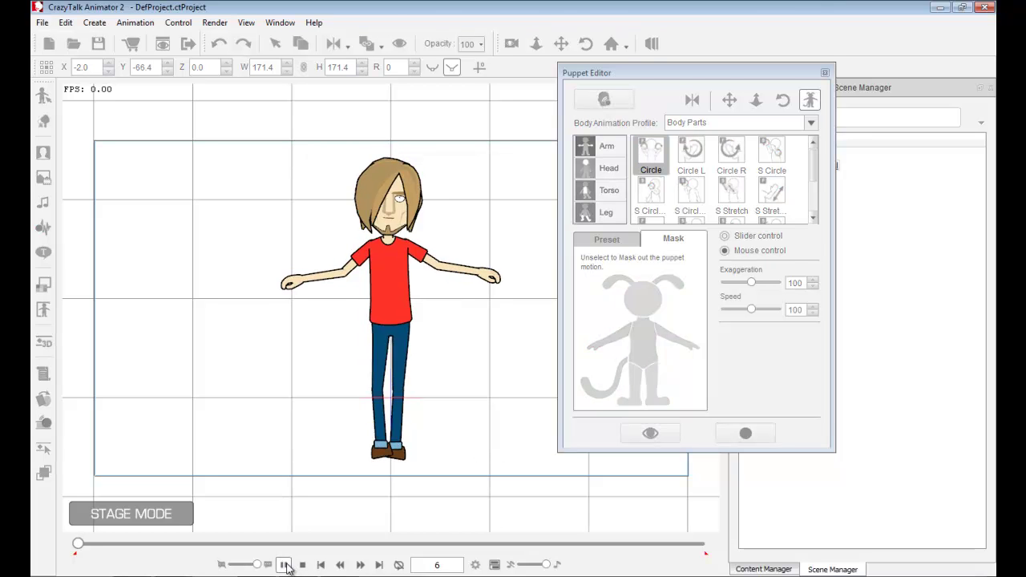
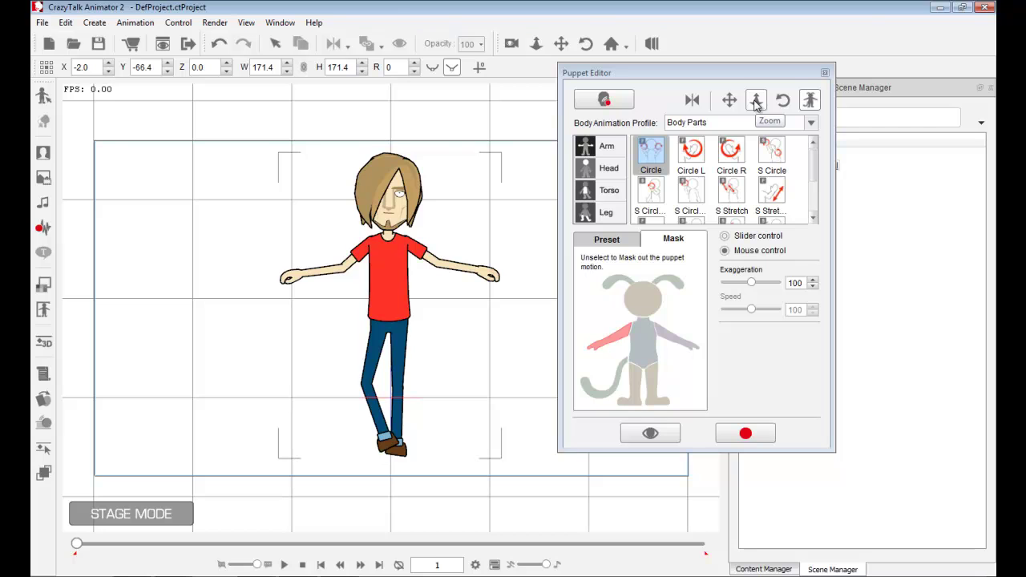
Preview moving Saul around the stage with the Puppet Editor's Move mode, steering with the pointer, and stop the preview
click(809, 100)
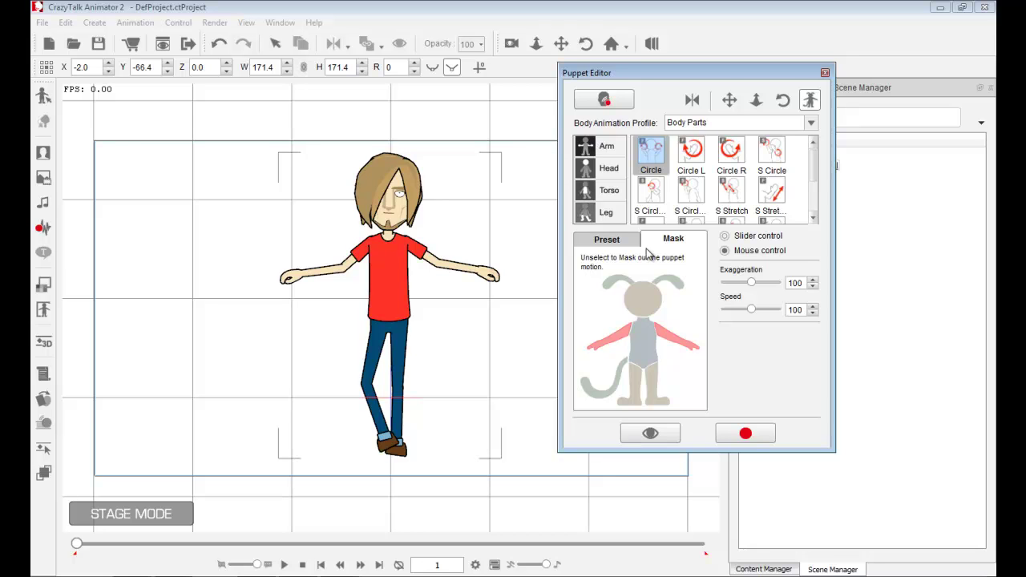
click(736, 101)
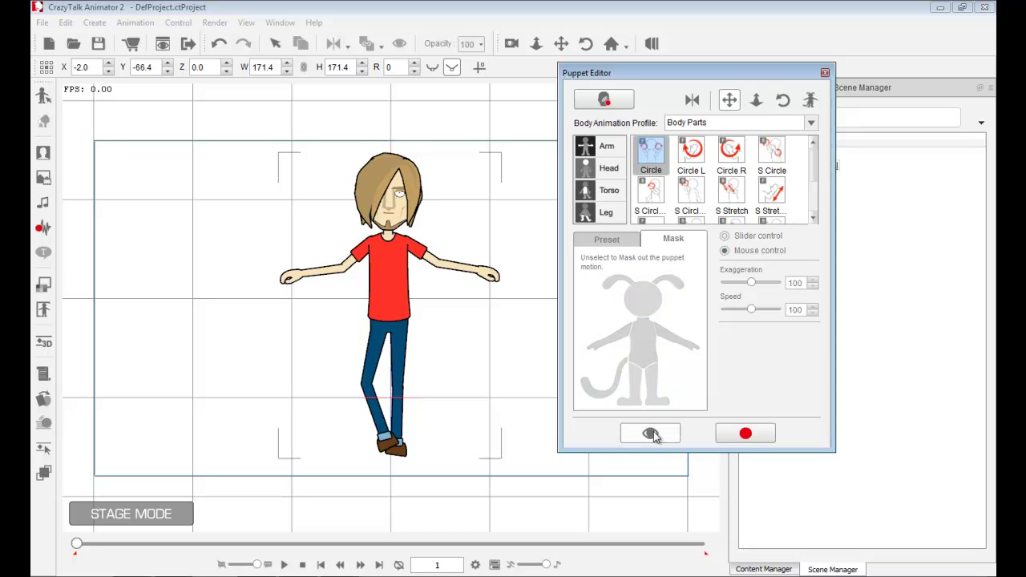
key(space)
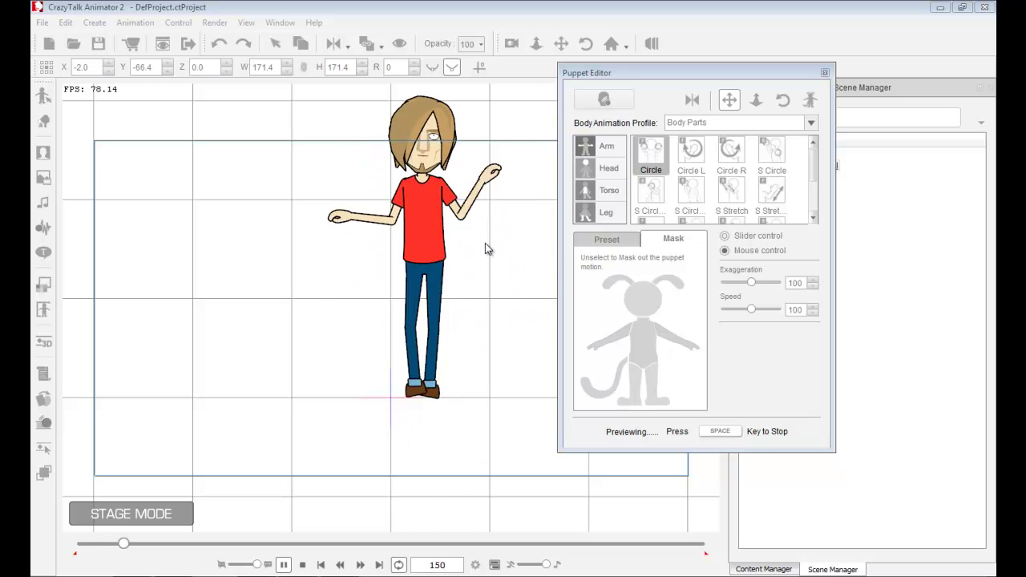
key(space)
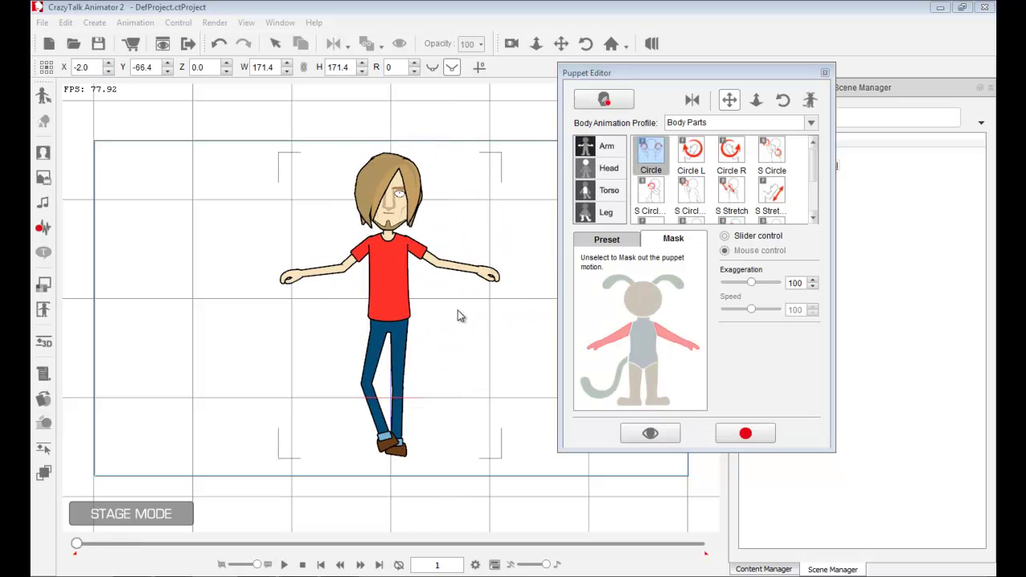
Preview depth movement on Saul with the Puppet Editor's Zoom mode and stop the preview
click(756, 100)
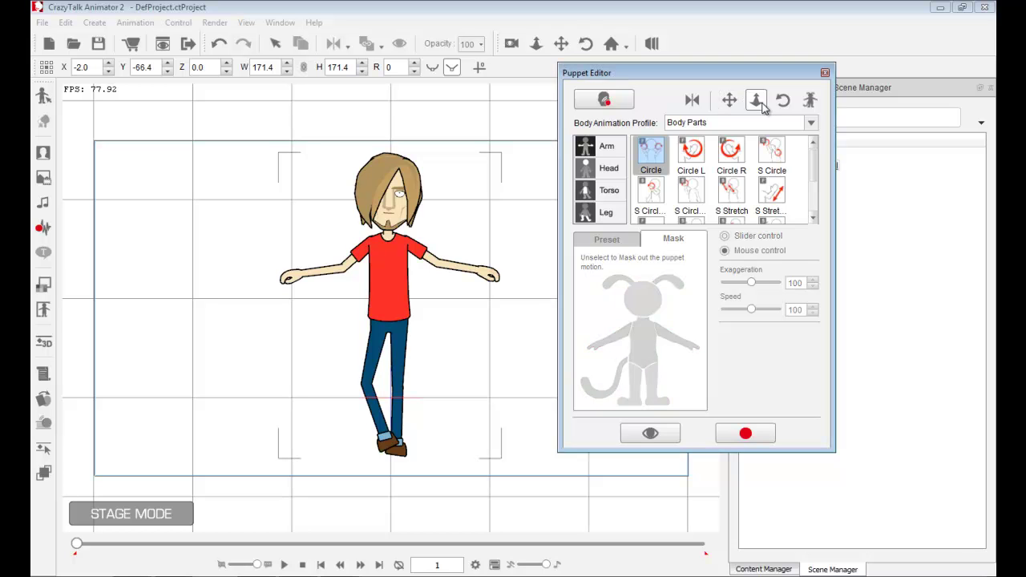
click(651, 433)
key(space)
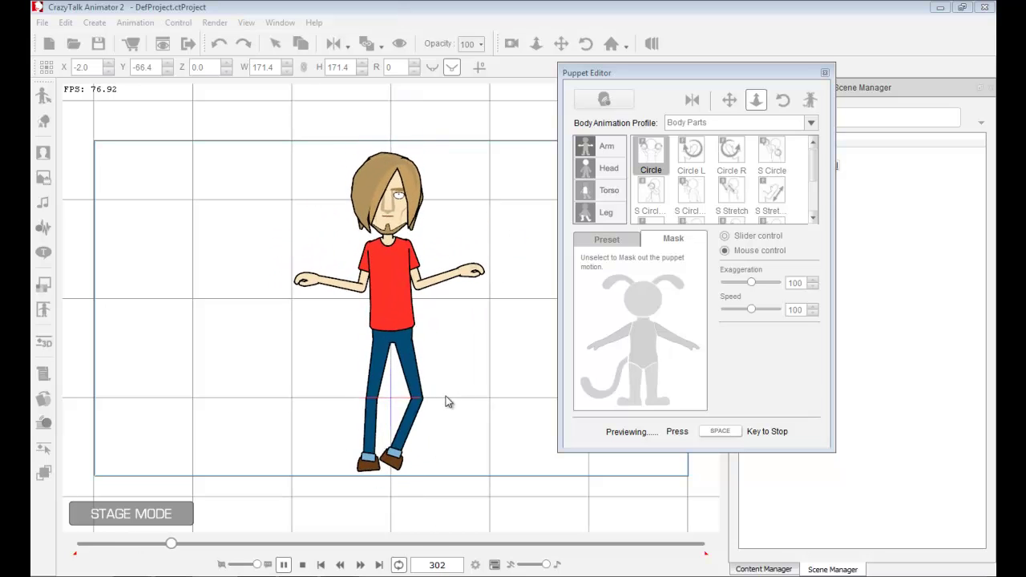
key(space)
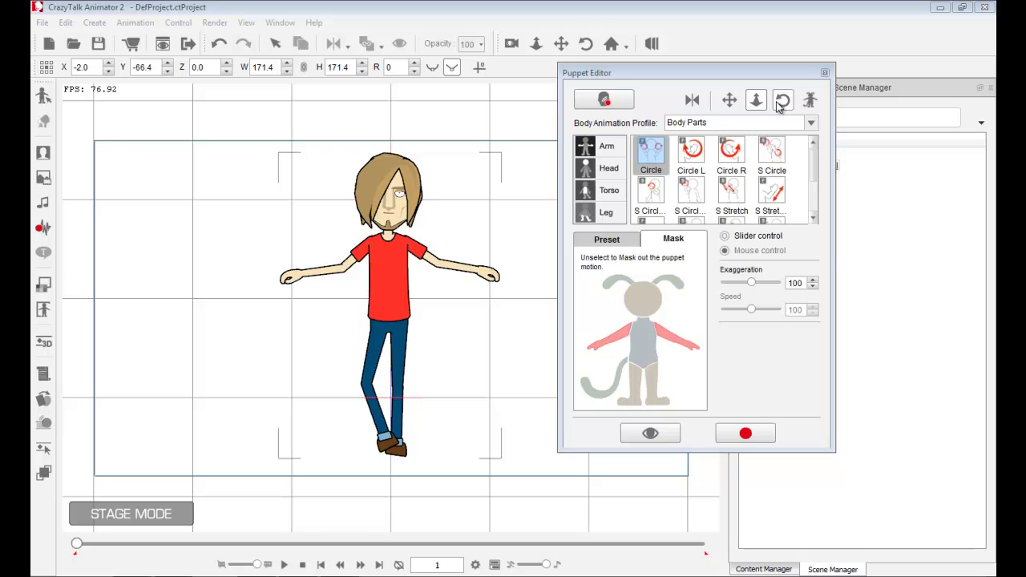
Preview rotating Saul with the Puppet Editor's rotation mode under pointer control and stop the preview
click(777, 104)
click(647, 431)
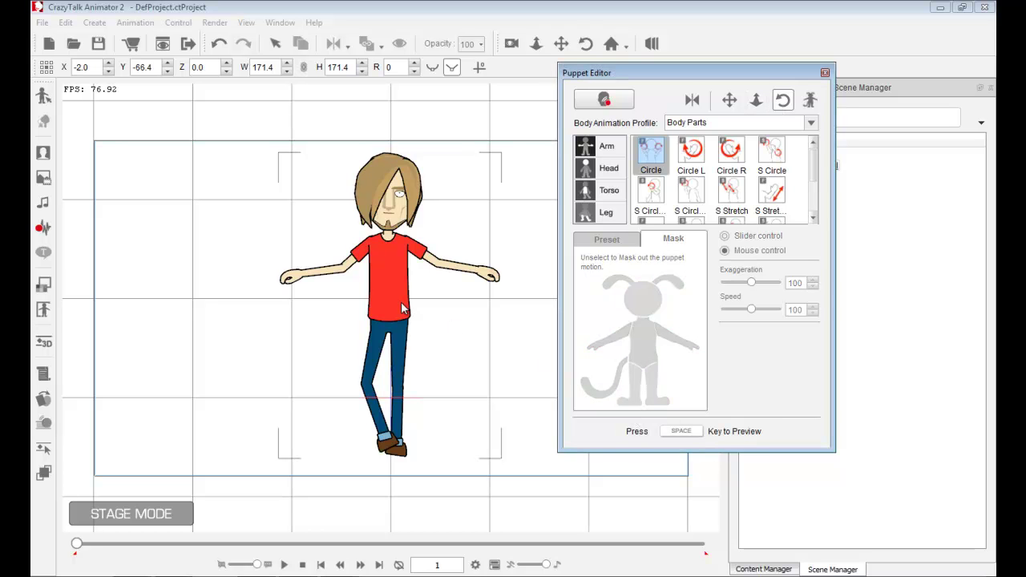
key(space)
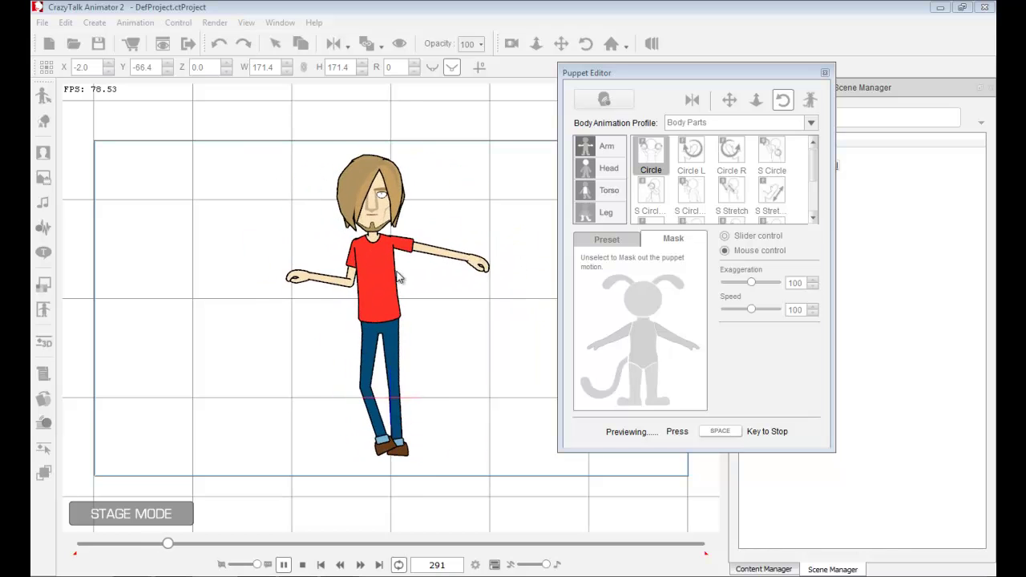
key(space)
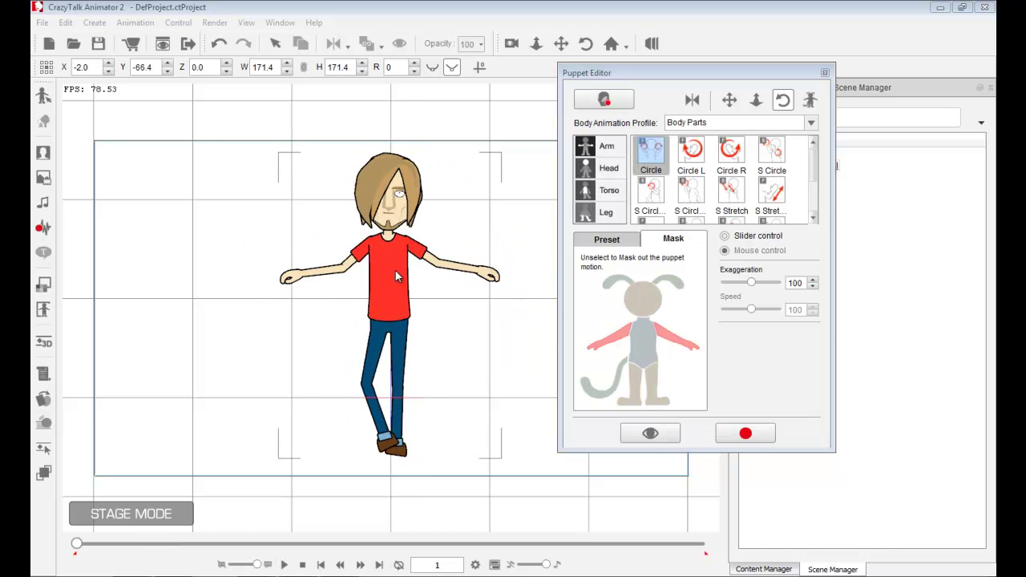
Record a pointer-steered Zoom movement for Saul over the existing puppet animation, starting at frame 1
click(757, 101)
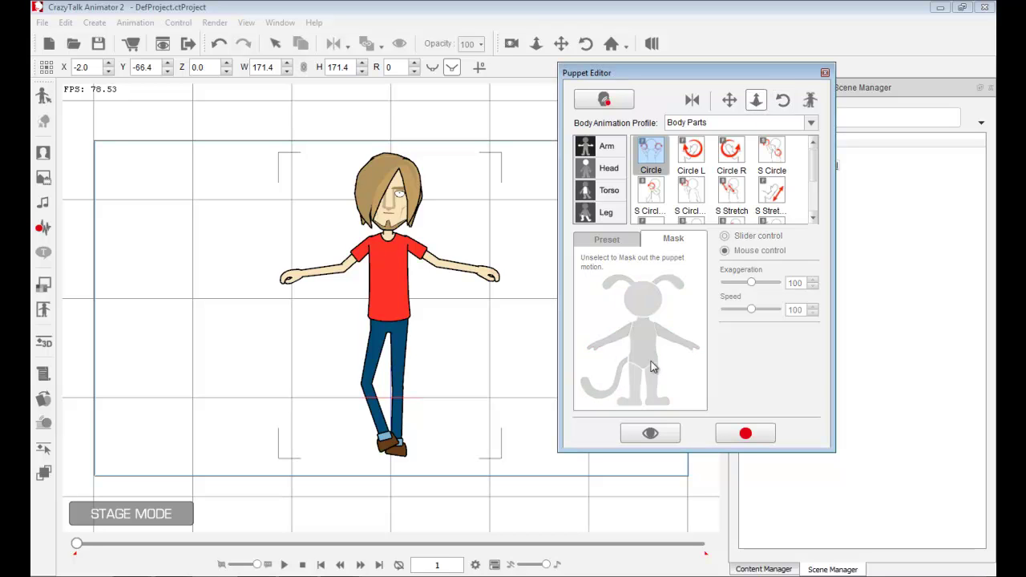
click(745, 433)
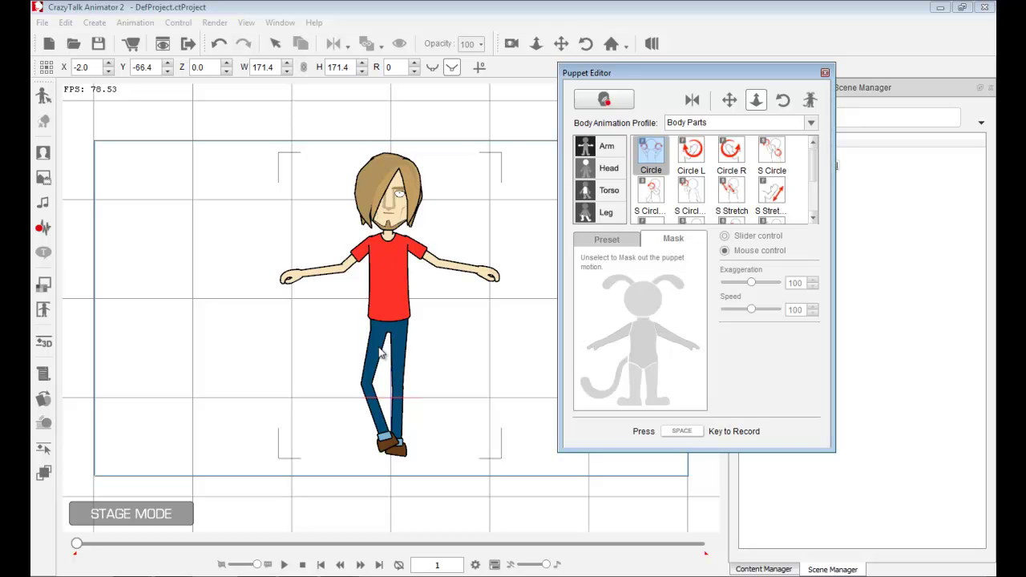
key(space)
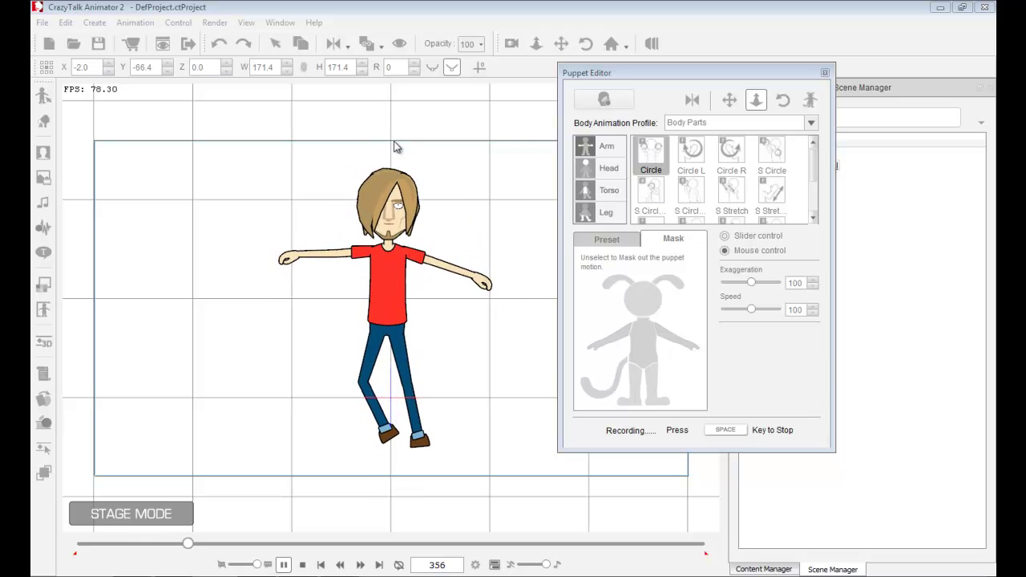
key(space)
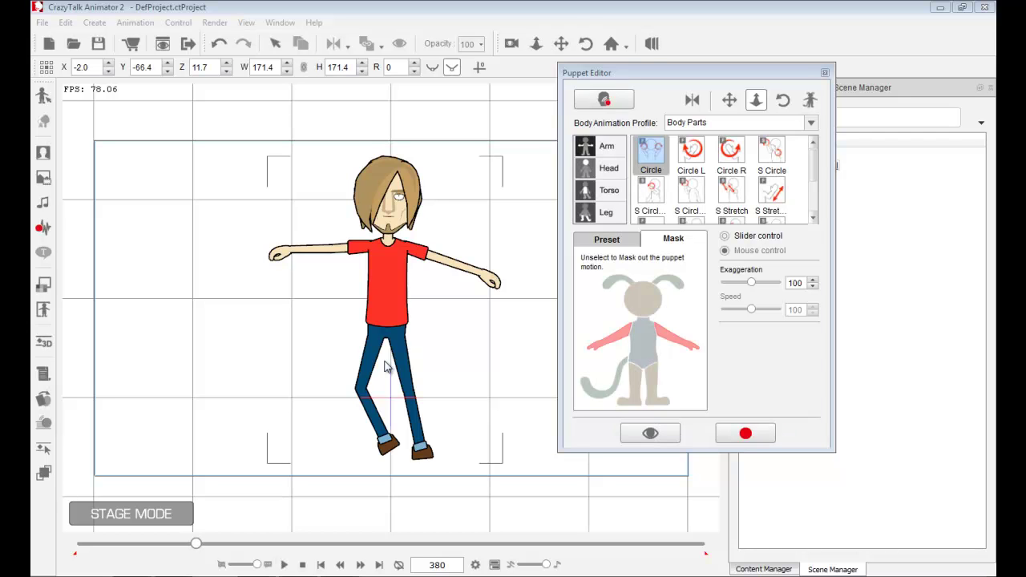
Open the Timeline, check Saul's puppet clip around frame 94, and return the playhead to frame 1
click(494, 565)
click(378, 105)
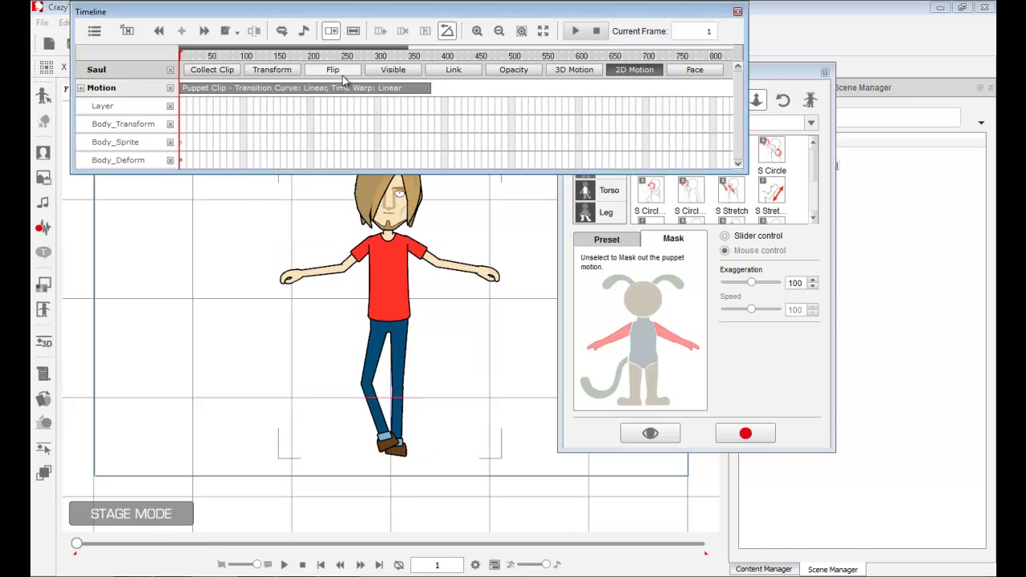
click(242, 88)
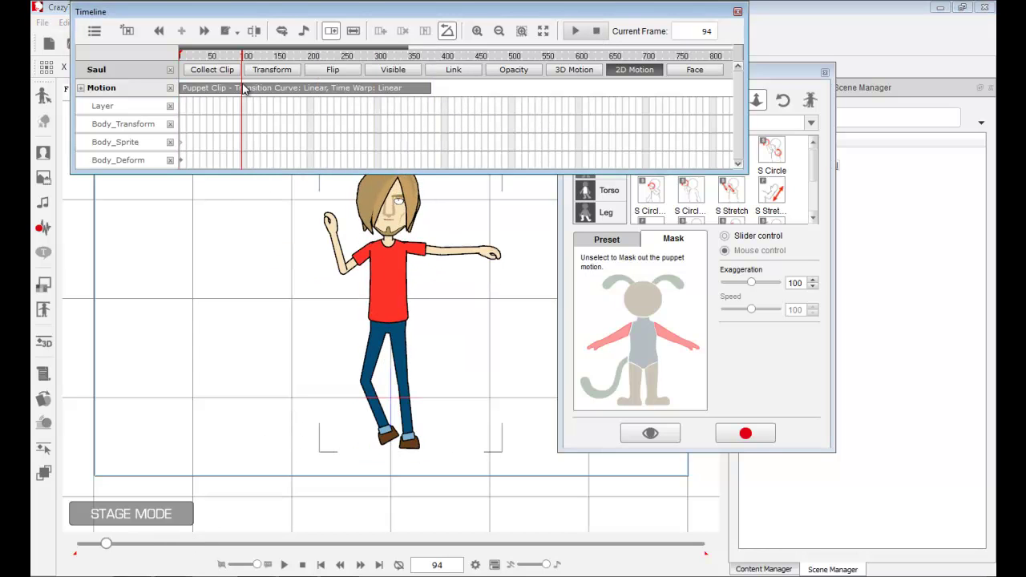
click(595, 30)
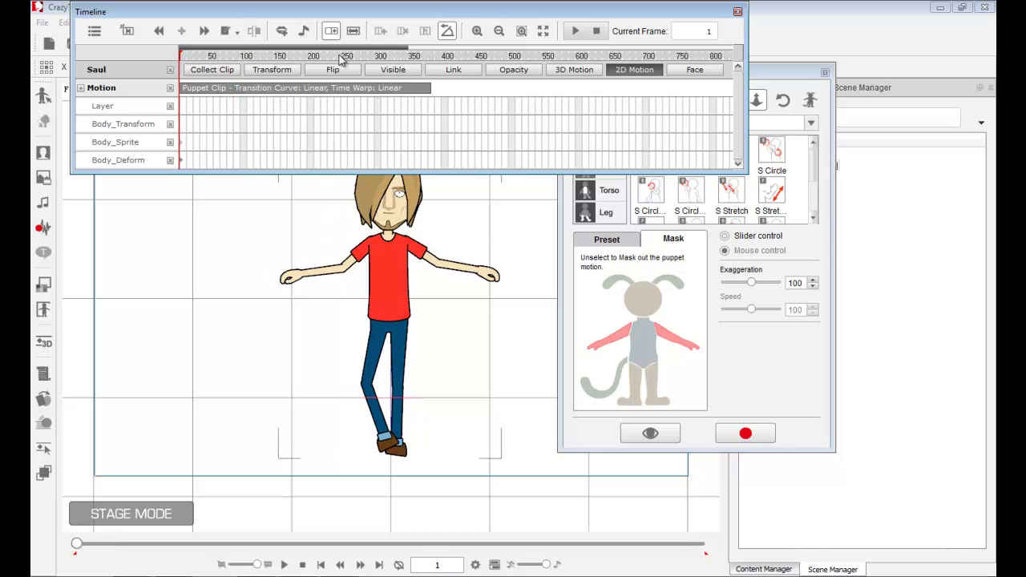
Show Saul's Transform track, zoom in on the Timeline, and inspect the recorded keys from frame 20 to frame 29
click(272, 69)
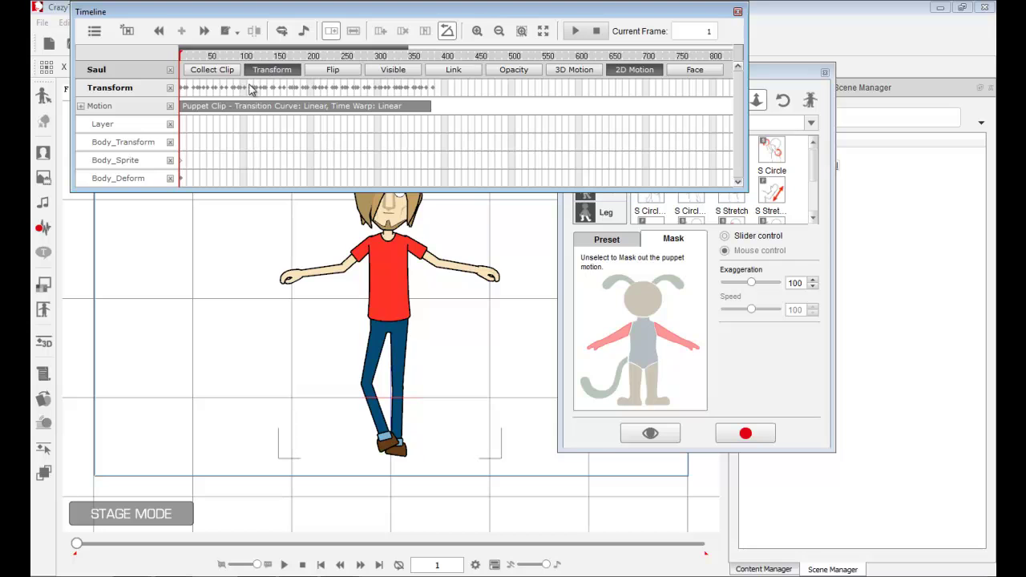
click(477, 31)
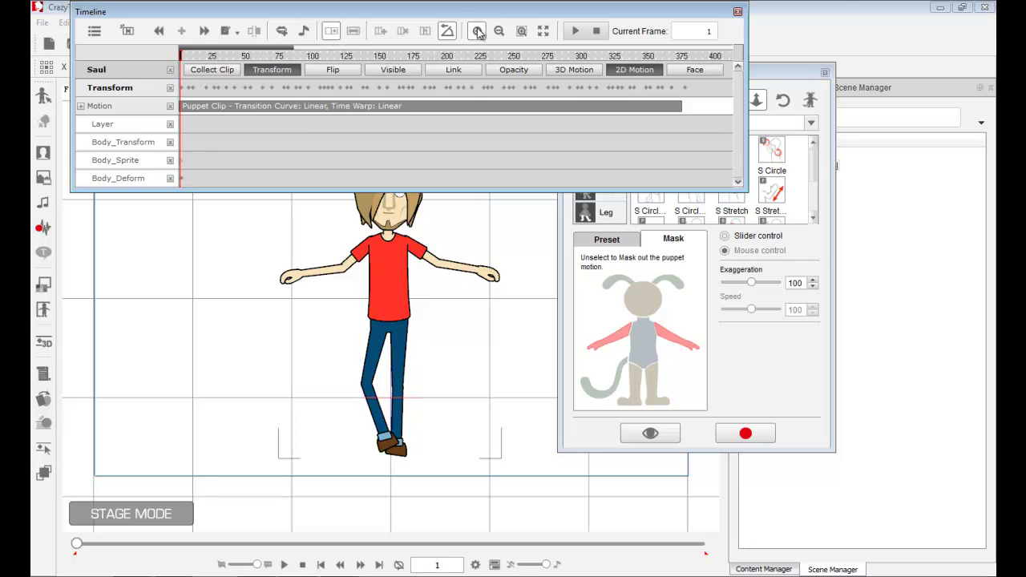
click(283, 86)
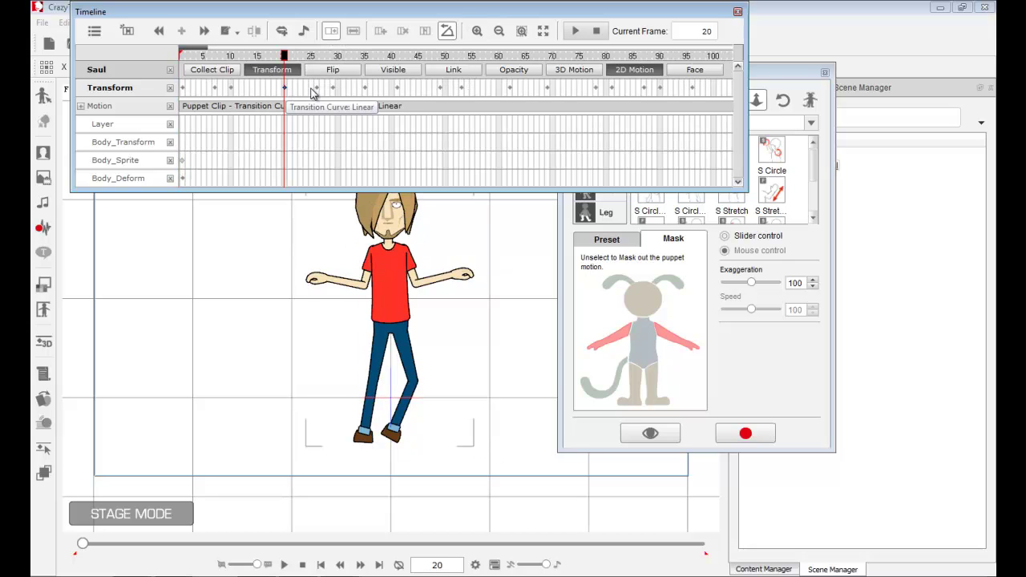
click(317, 90)
click(334, 88)
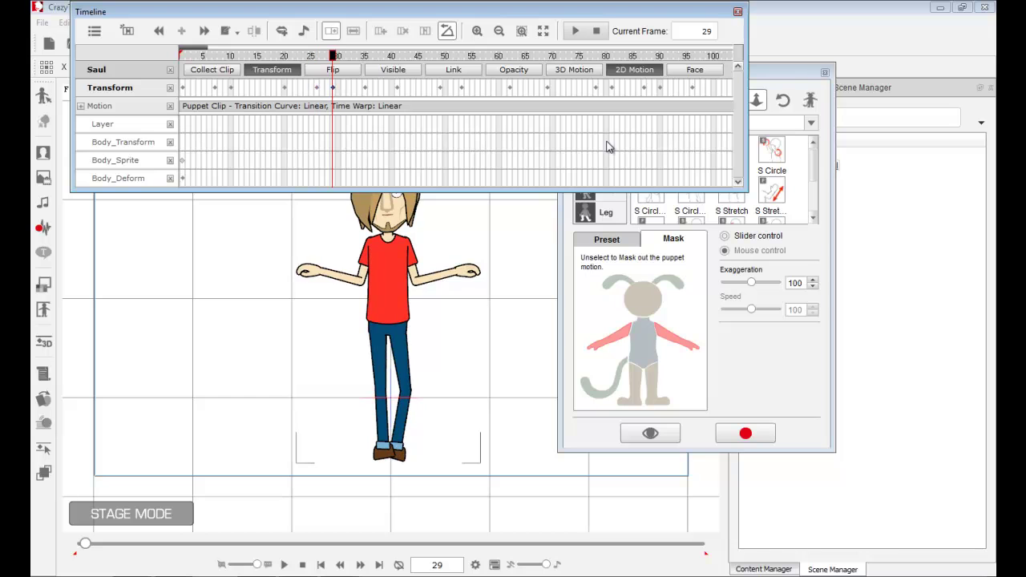
Move the Puppet Editor aside and step through Saul's Transform keys from frame 35 to frame 81
click(768, 77)
drag(768, 77, 891, 71)
click(613, 20)
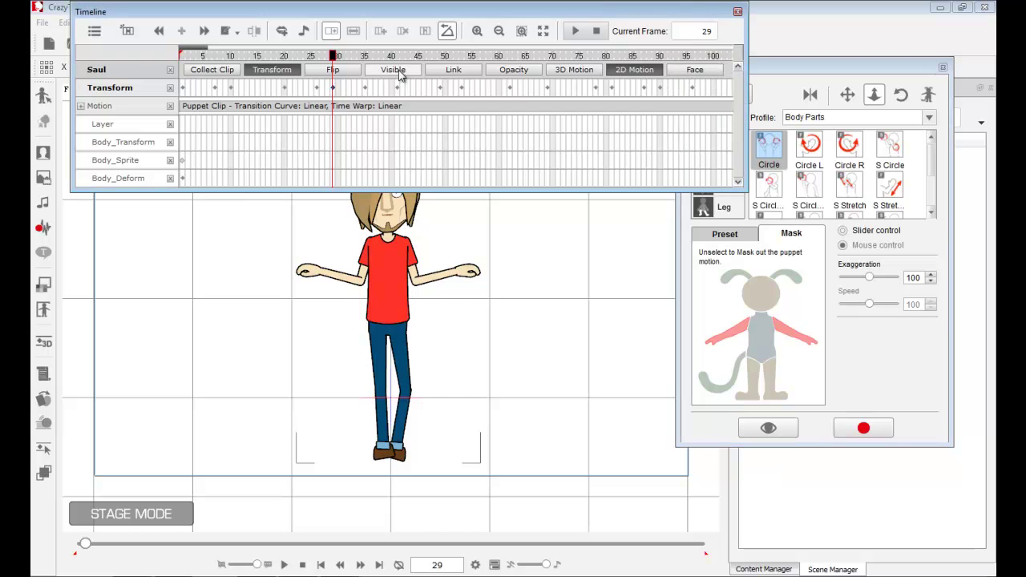
click(367, 88)
click(396, 88)
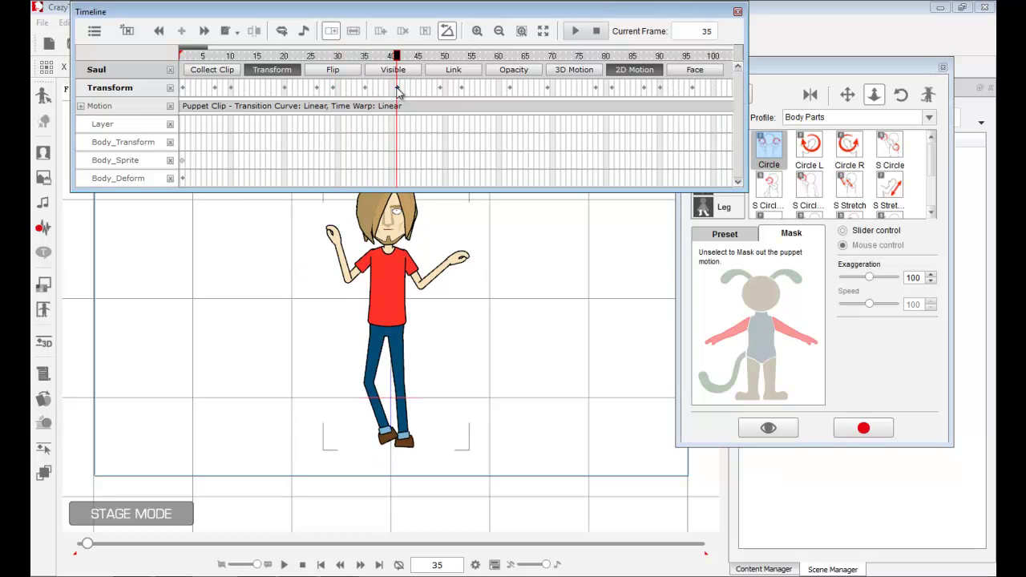
click(440, 88)
click(462, 88)
click(509, 88)
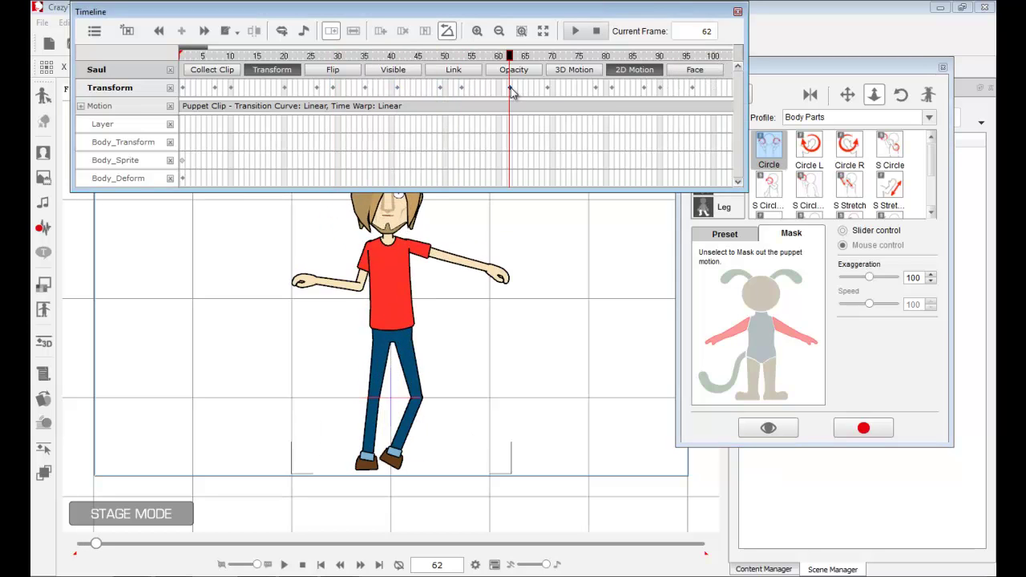
click(547, 88)
click(595, 89)
click(612, 88)
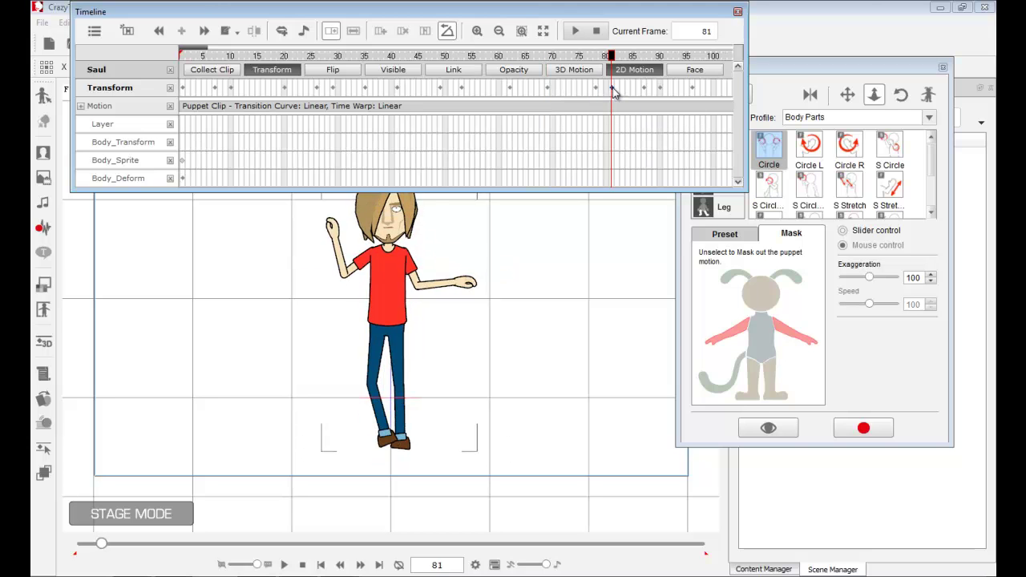
Reposition the Timeline, play the recorded Zoom movement from frame 1, then stop playback and close the Timeline
drag(517, 19, 605, 19)
click(682, 31)
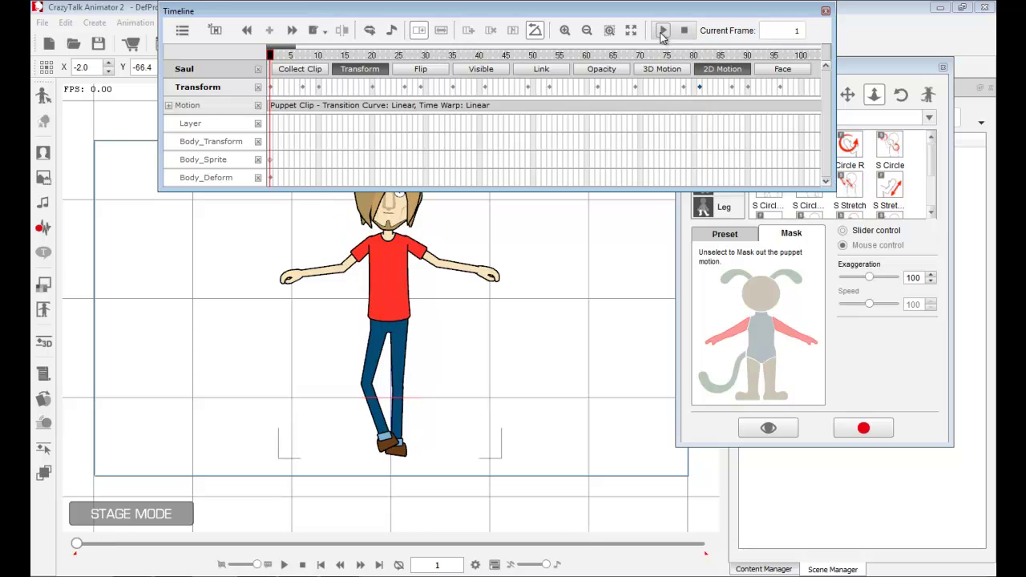
click(663, 30)
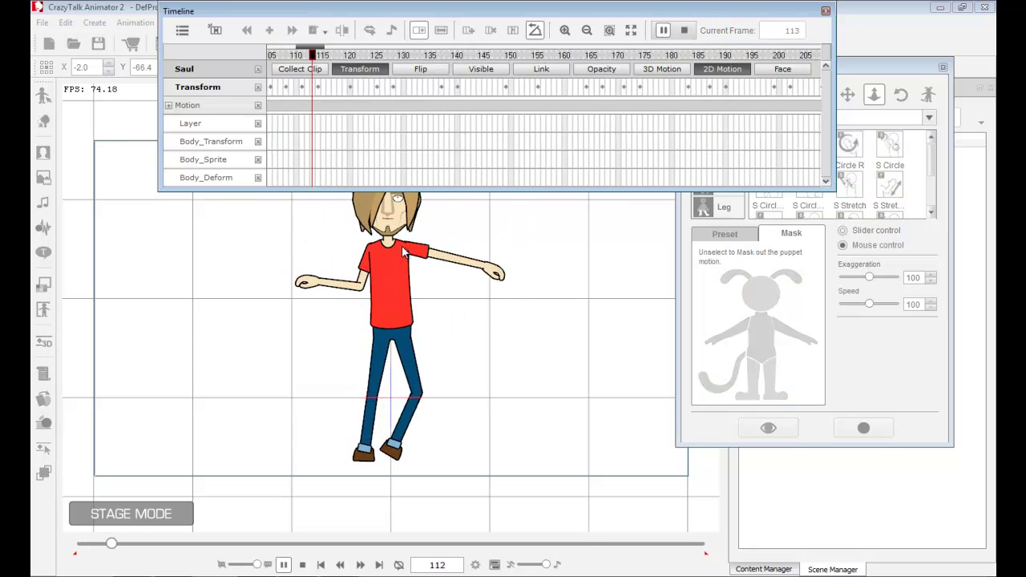
click(684, 30)
click(825, 11)
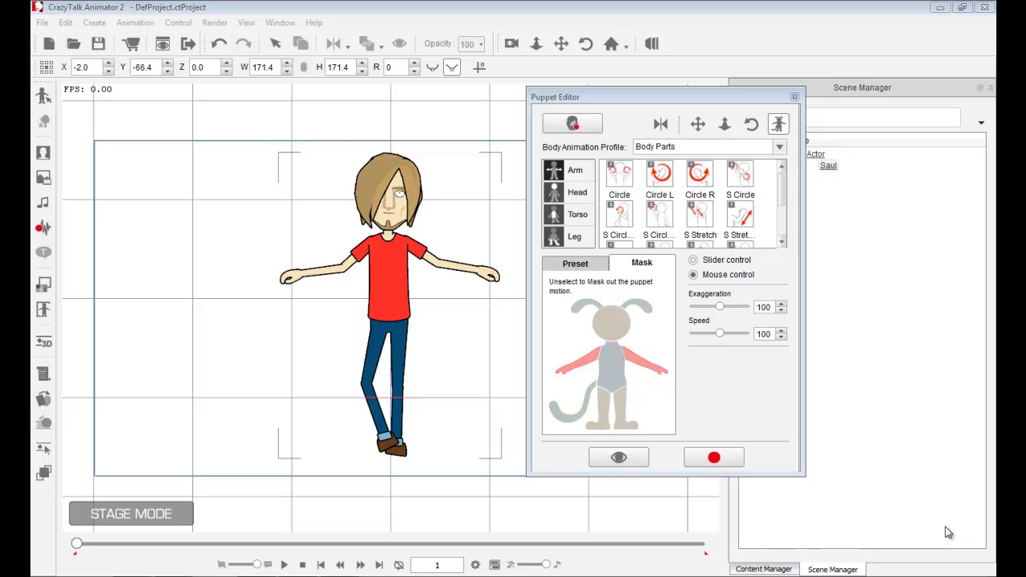
Select the Circle R arm motion in the Puppet Editor and check its Preset and Mask settings
click(691, 105)
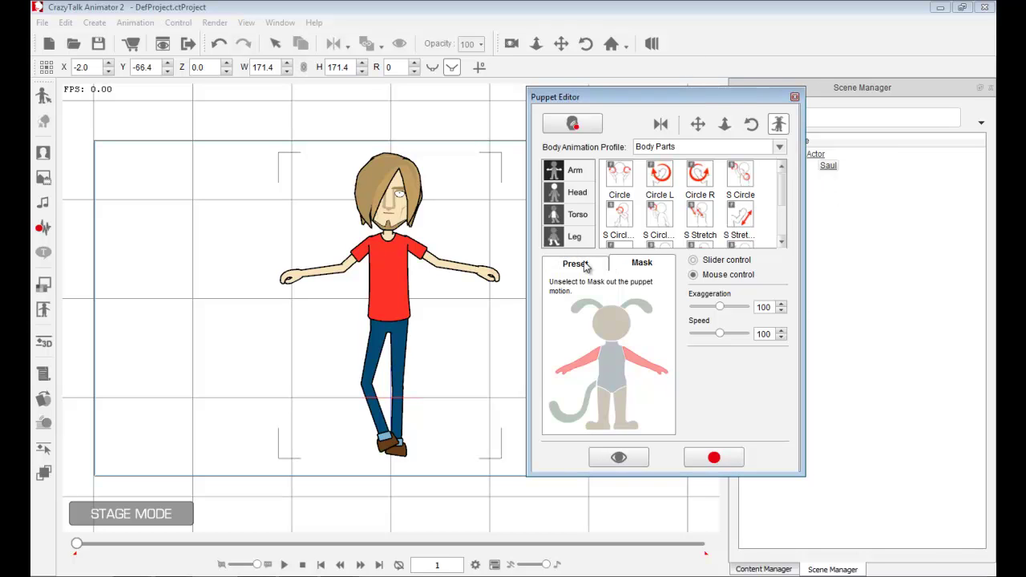
click(700, 175)
click(589, 267)
click(641, 266)
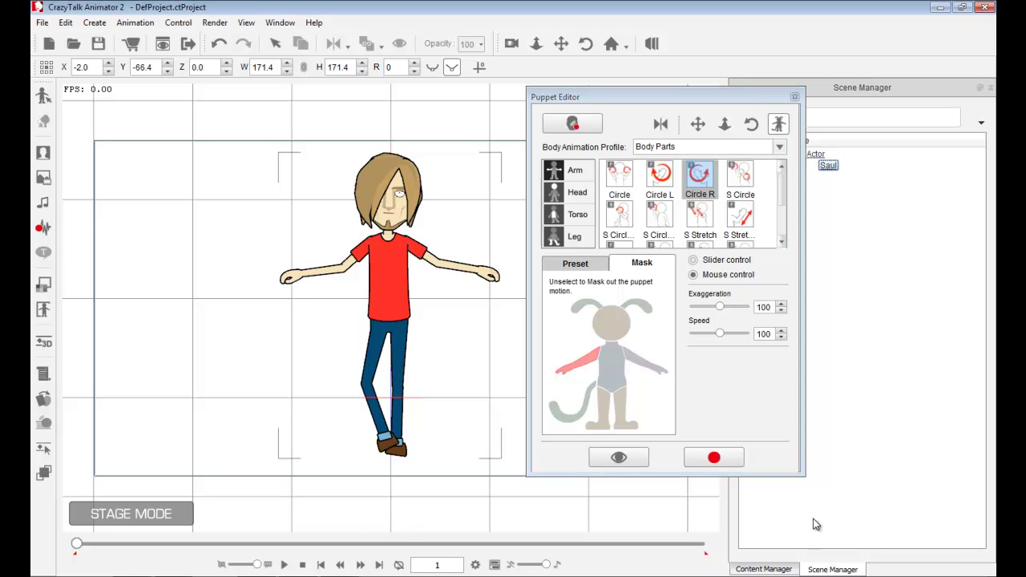
Move the Puppet Editor aside and show the Perform animation templates in the Content Manager
click(763, 569)
drag(765, 99, 641, 83)
click(744, 296)
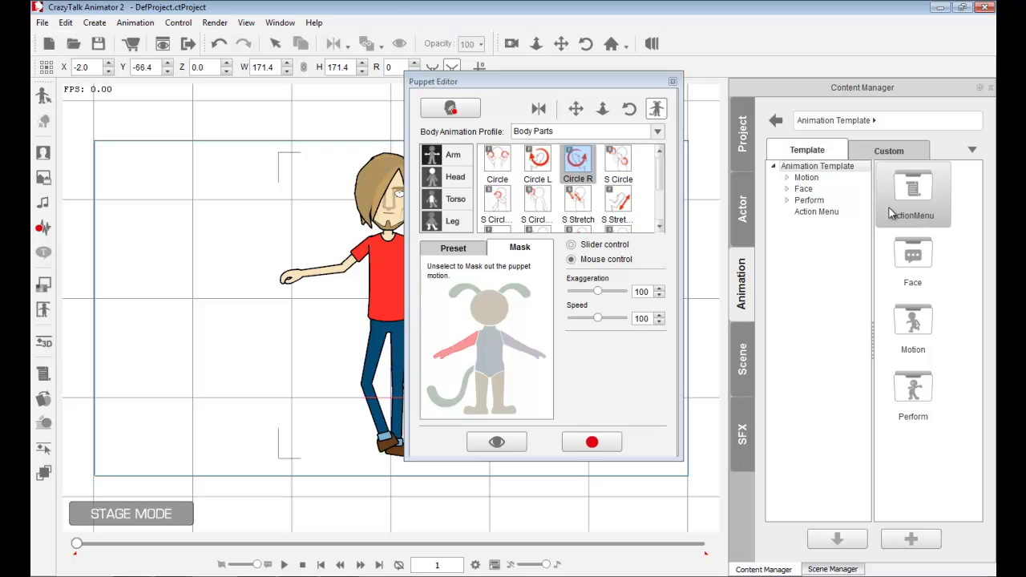
click(814, 201)
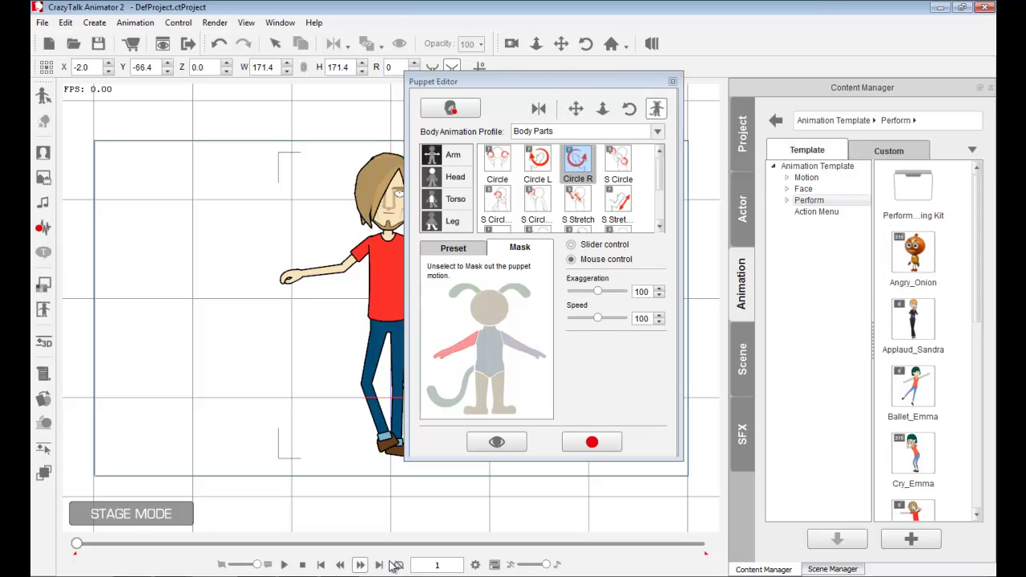
Reopen the Timeline, hide Saul's Transform track, place the playhead at frame 5, and bring the Puppet Editor to the front
click(494, 565)
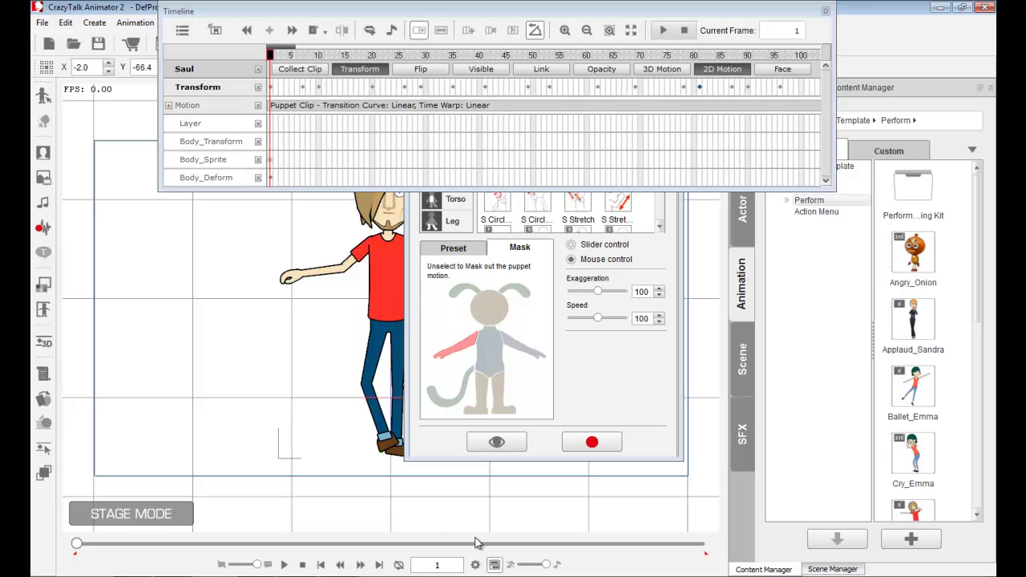
click(326, 116)
click(359, 71)
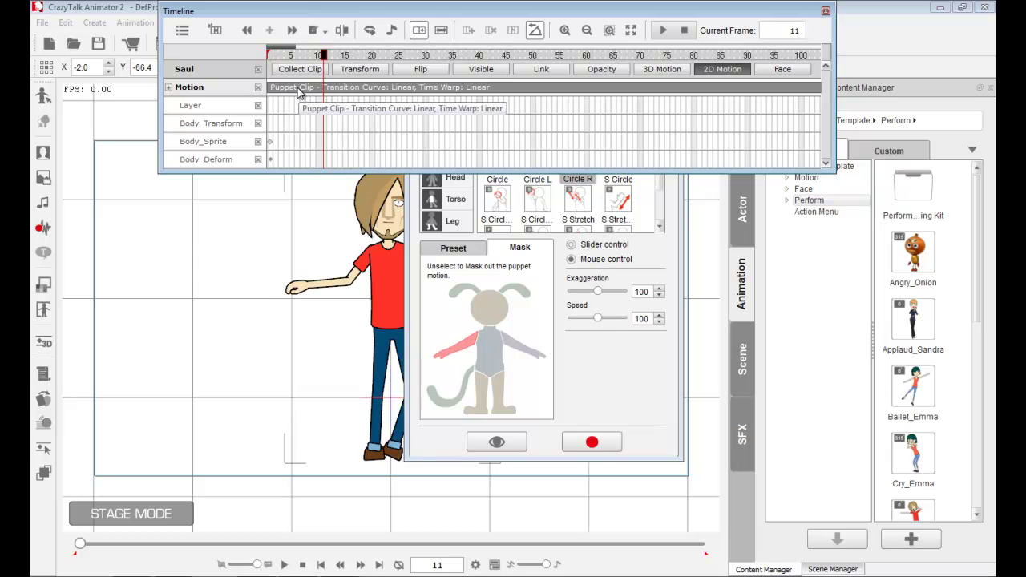
click(297, 93)
click(678, 193)
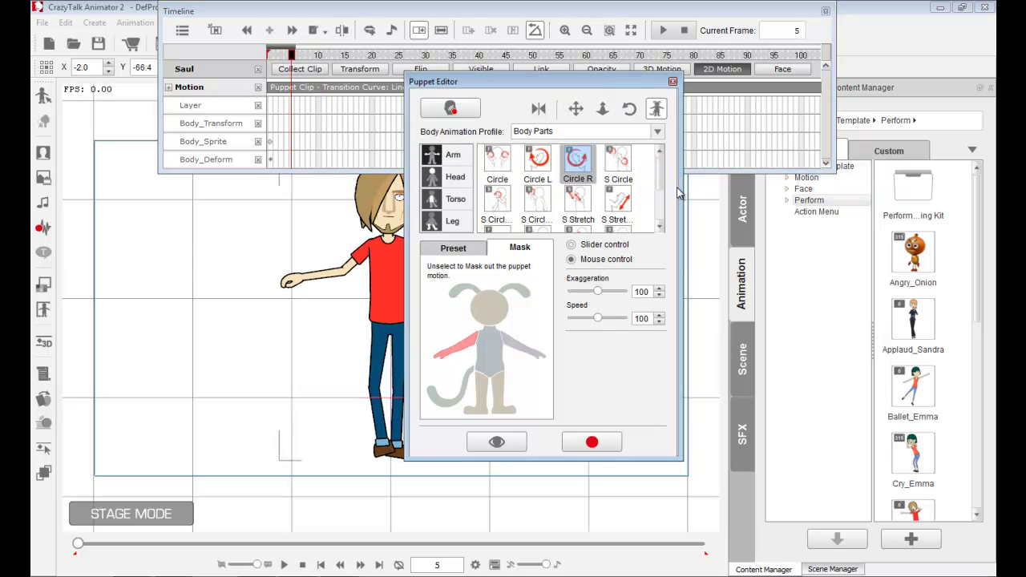